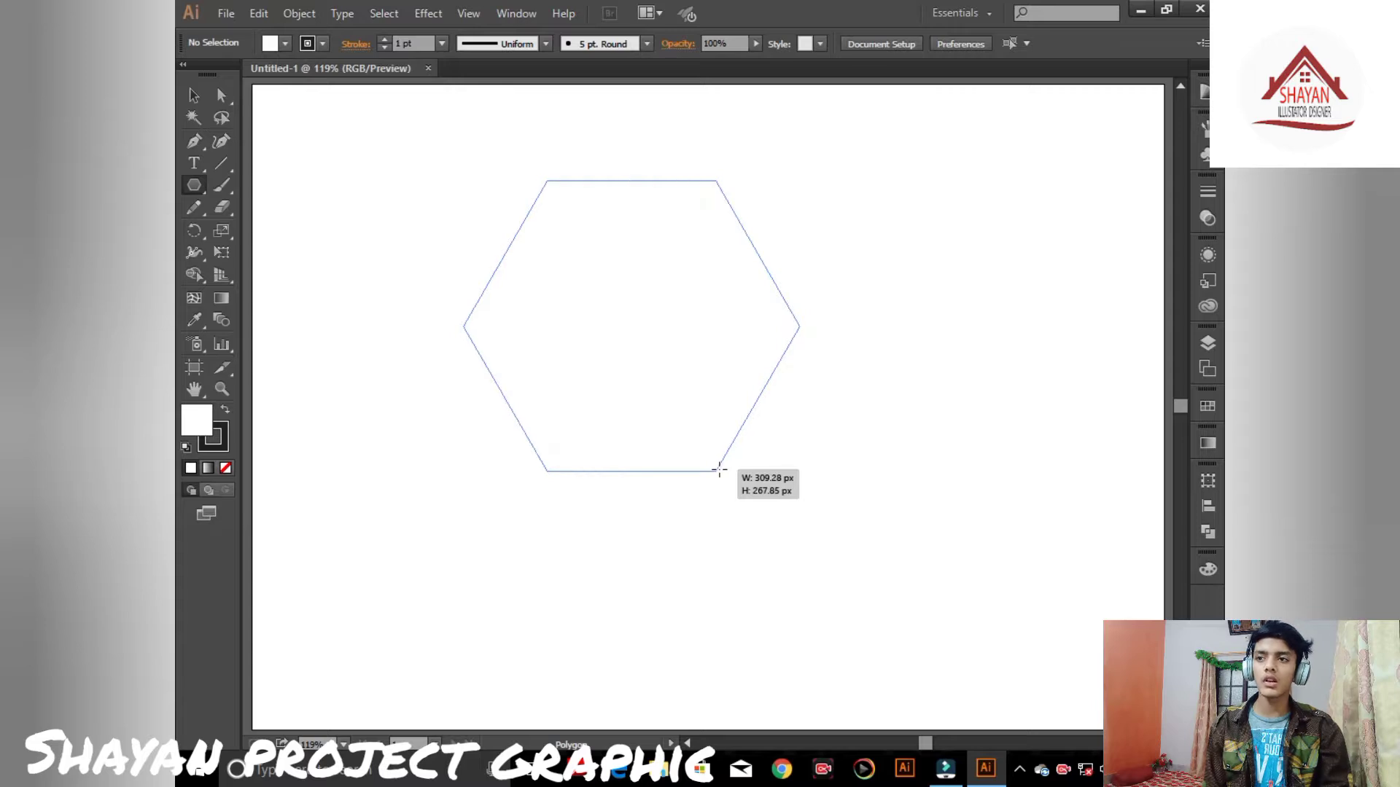
# - Rotate the hexagon 90° so that one vertex points straight up
pyautogui.press('v')
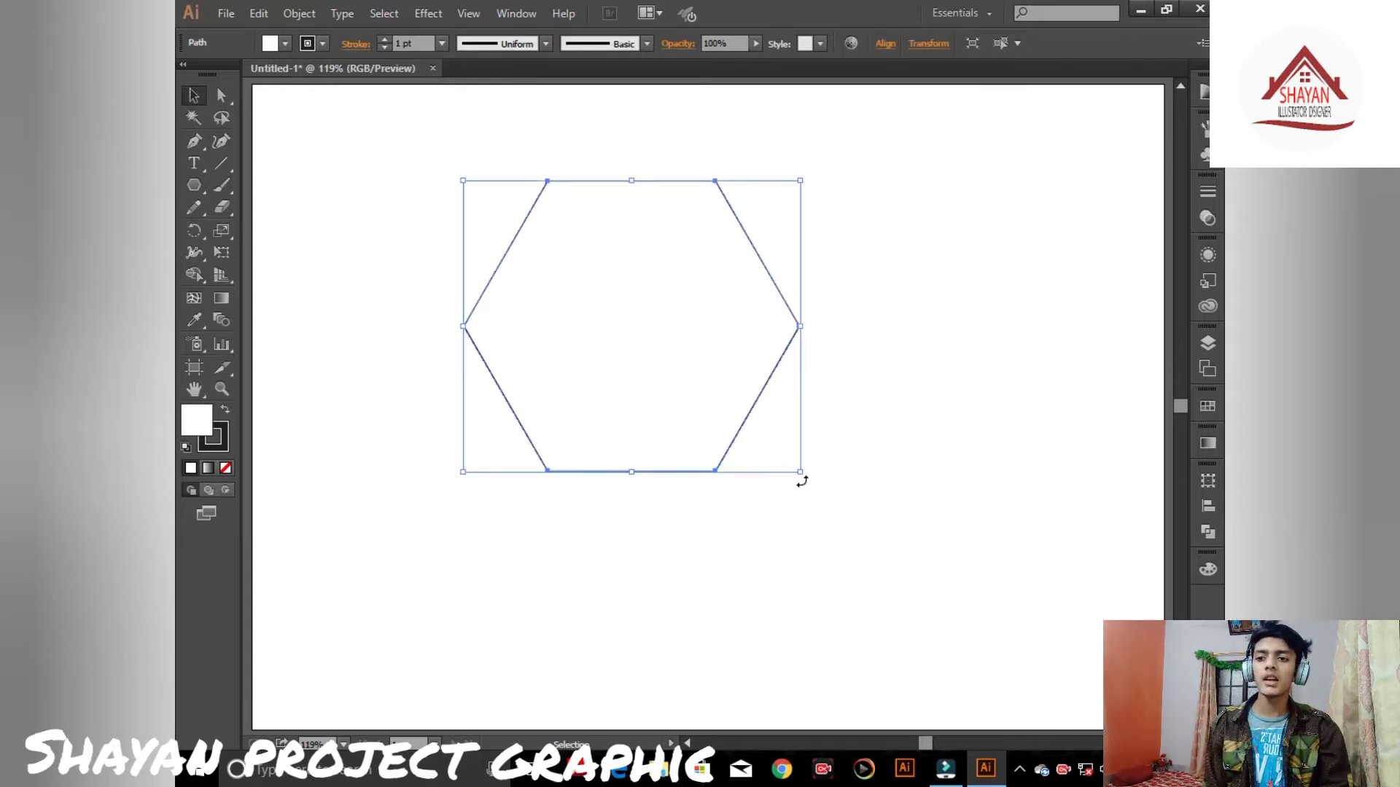
pyautogui.moveTo(802, 481); pyautogui.dragTo(529, 472)
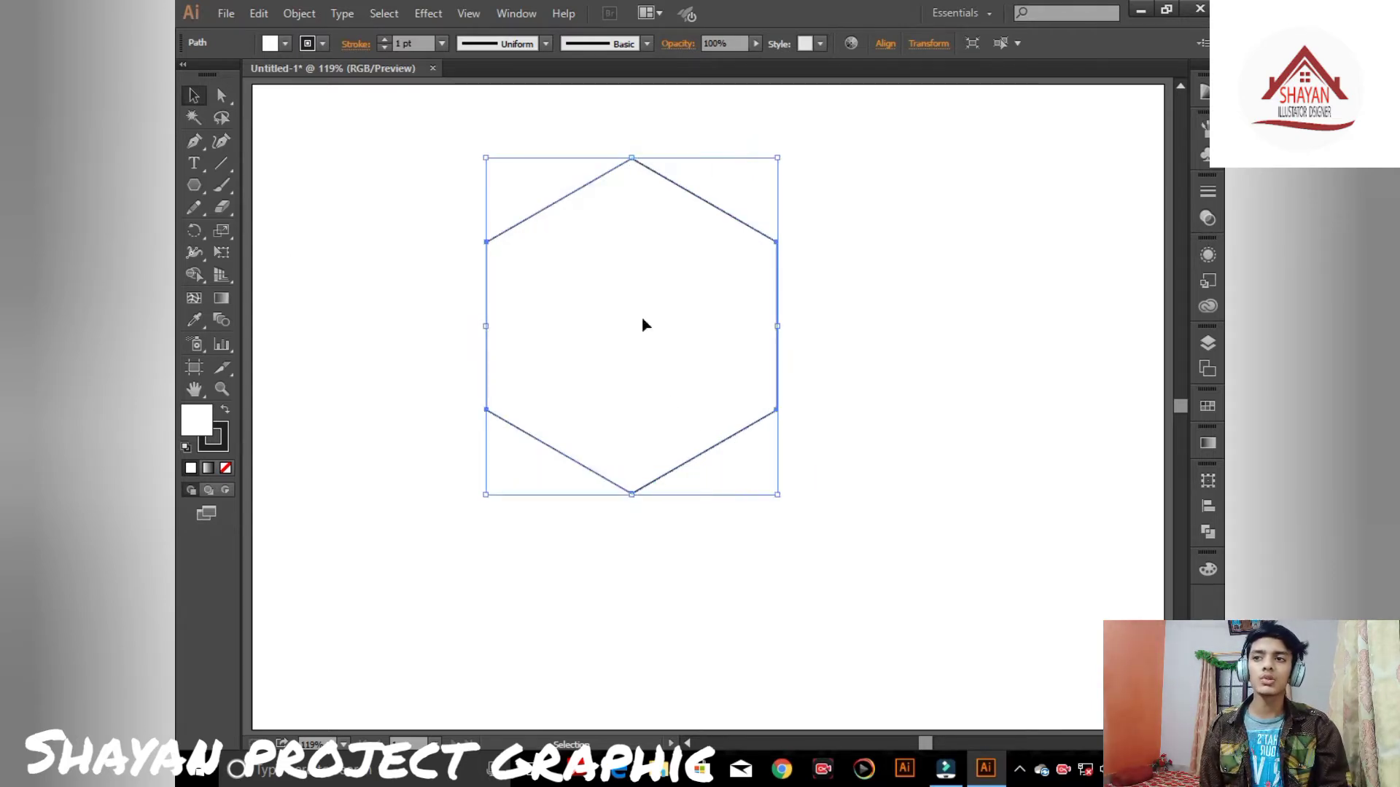
pyautogui.click(272, 171)
# - With the Pen tool, draw a vertical line from the hexagon's top vertex to its bottom vertex
pyautogui.click(194, 141)
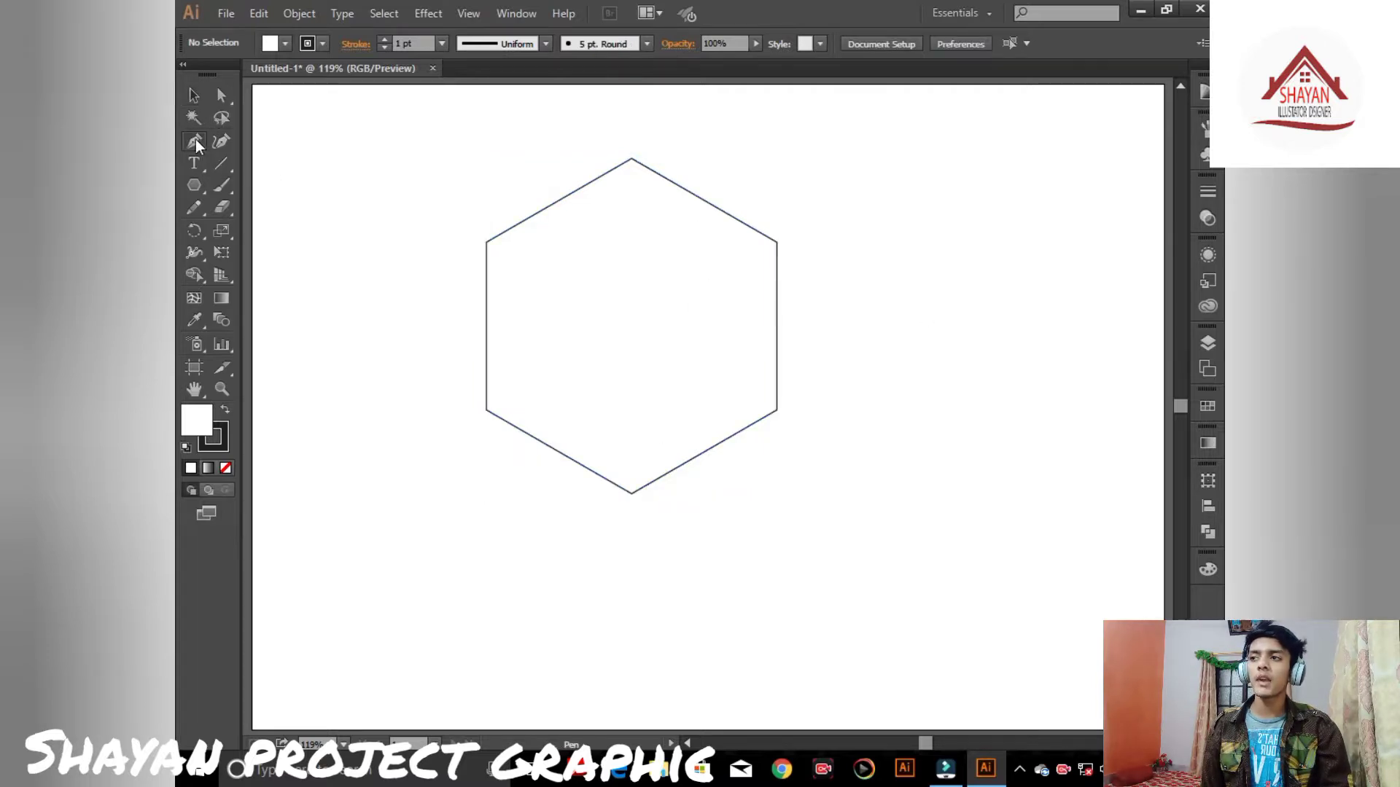
pyautogui.click(632, 159)
pyautogui.click(632, 446)
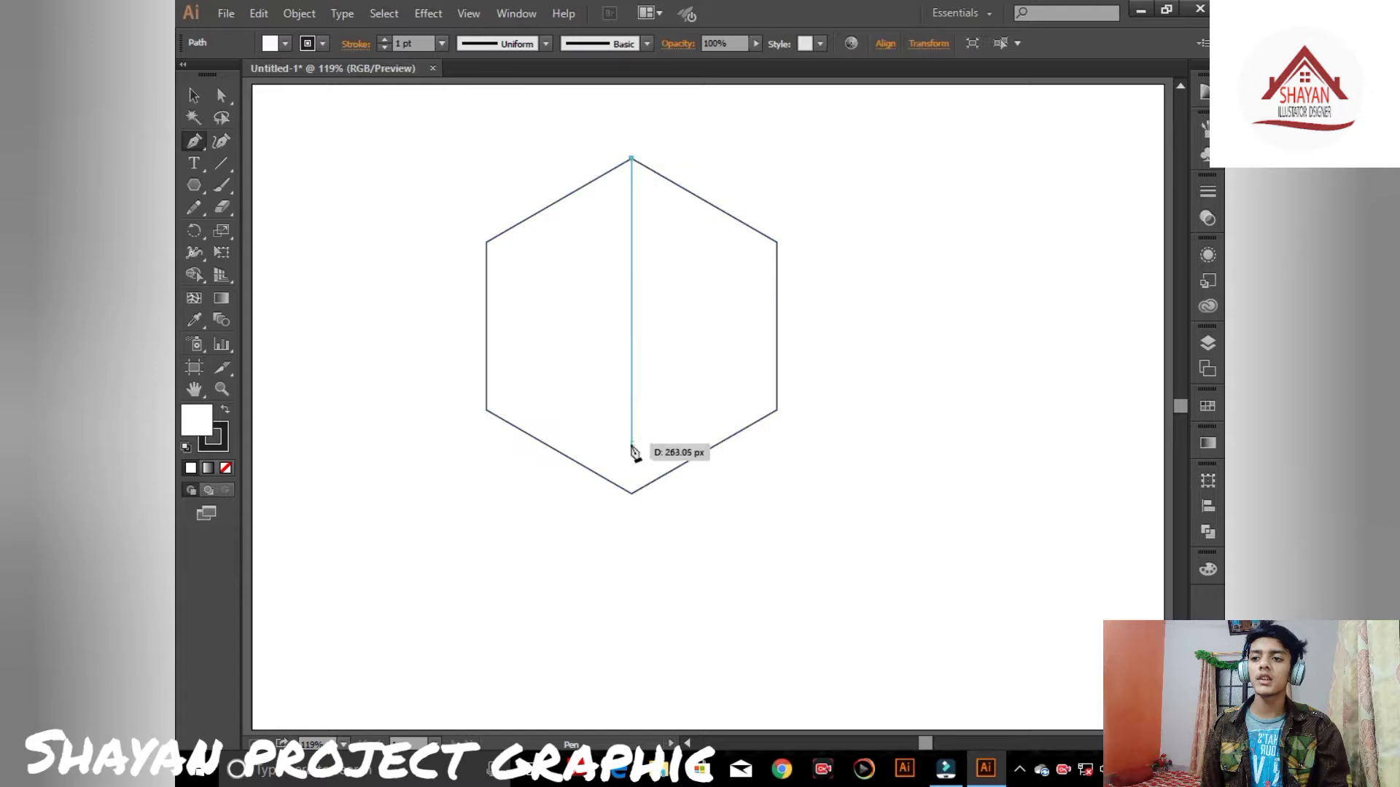
pyautogui.click(631, 492)
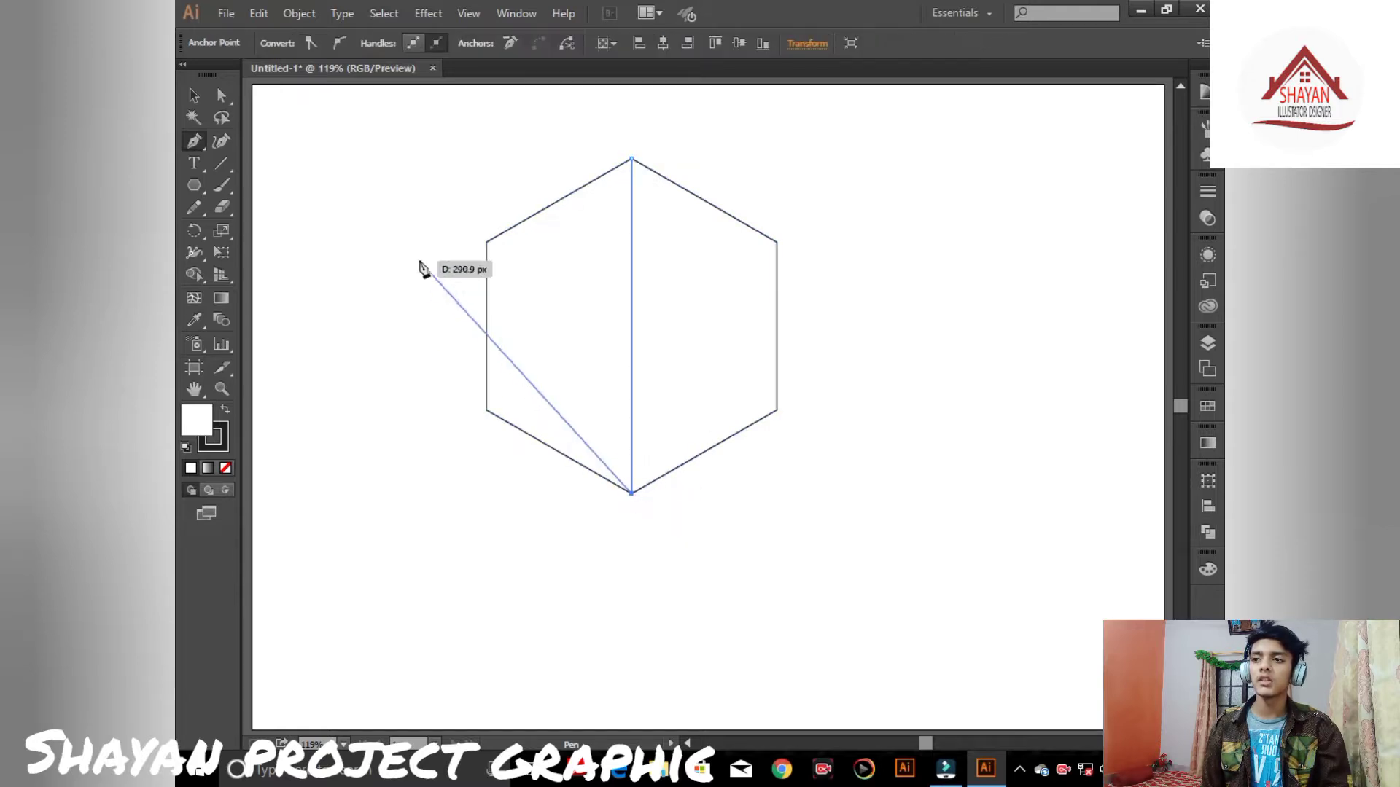
pyautogui.click(193, 95)
# - Draw a straight line from the hexagon's upper-left vertex to its lower-right vertex
pyautogui.click(194, 141)
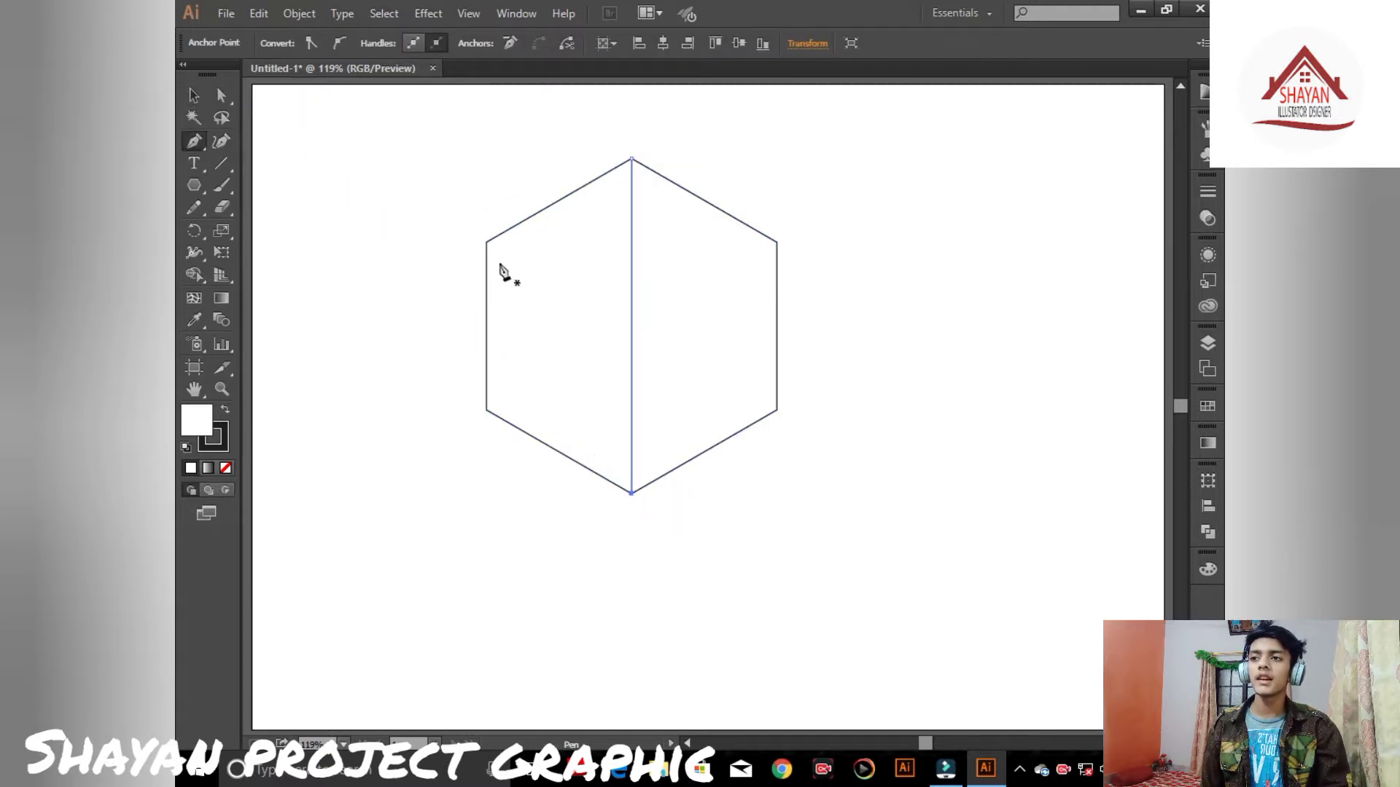
pyautogui.click(486, 241)
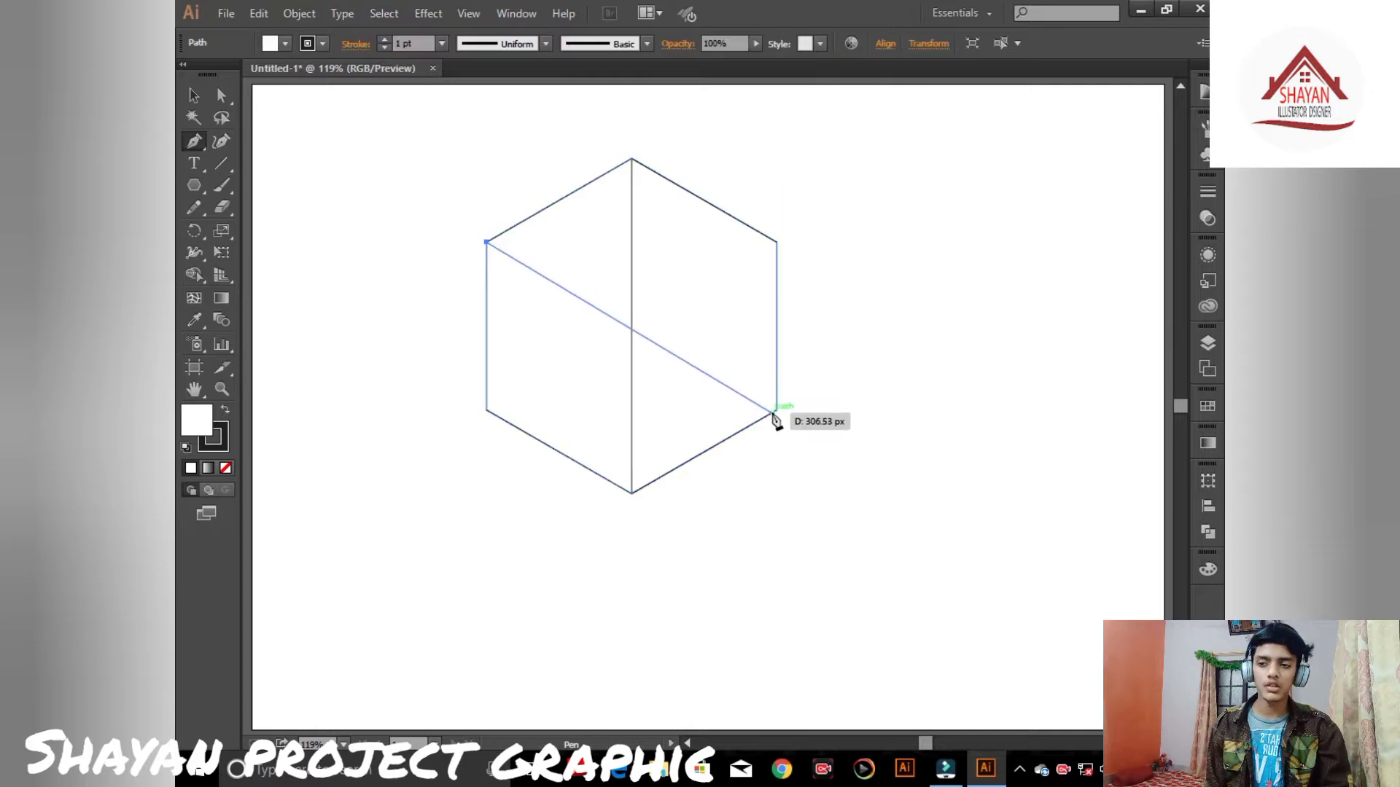
pyautogui.click(777, 411)
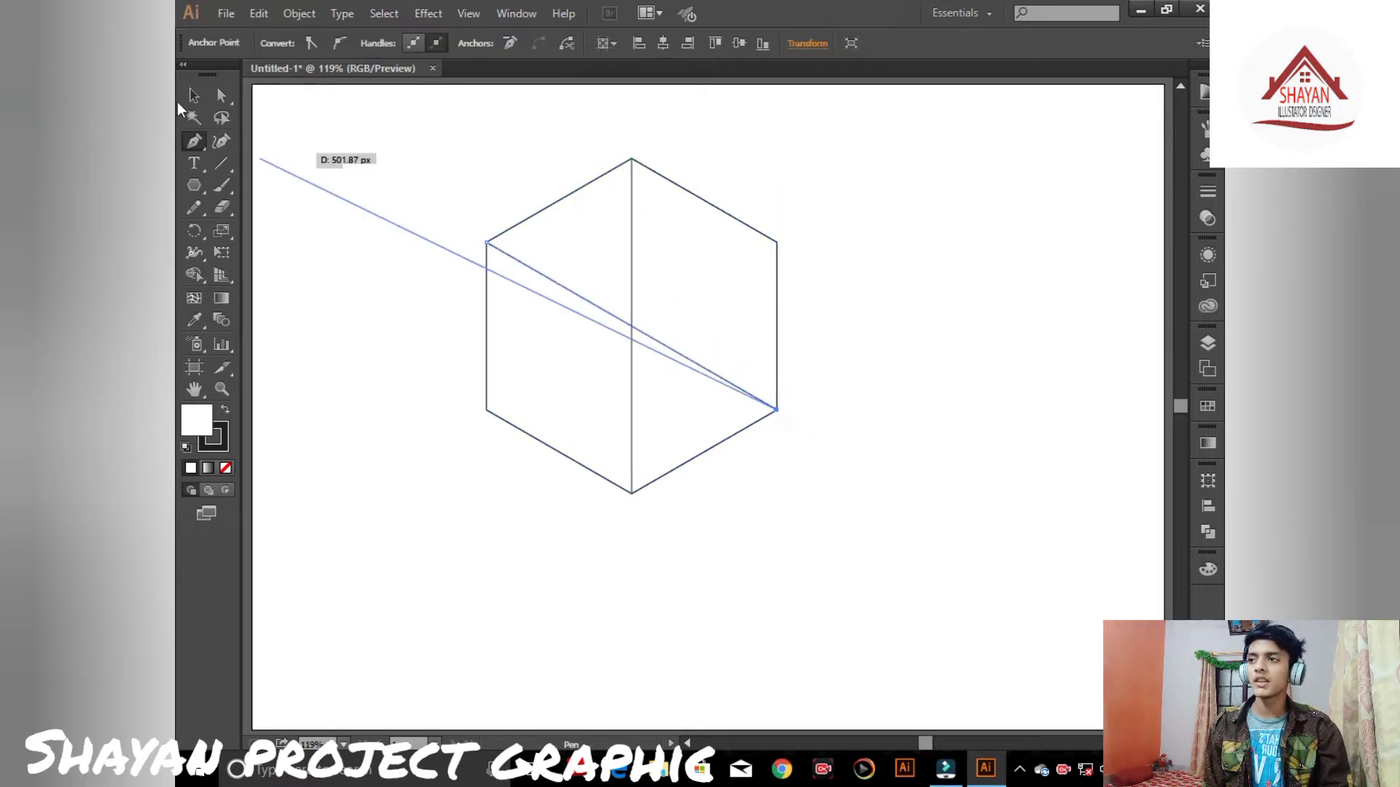
pyautogui.click(193, 95)
# - Draw a straight line from the hexagon's lower-left vertex to its upper-right vertex
pyautogui.click(193, 141)
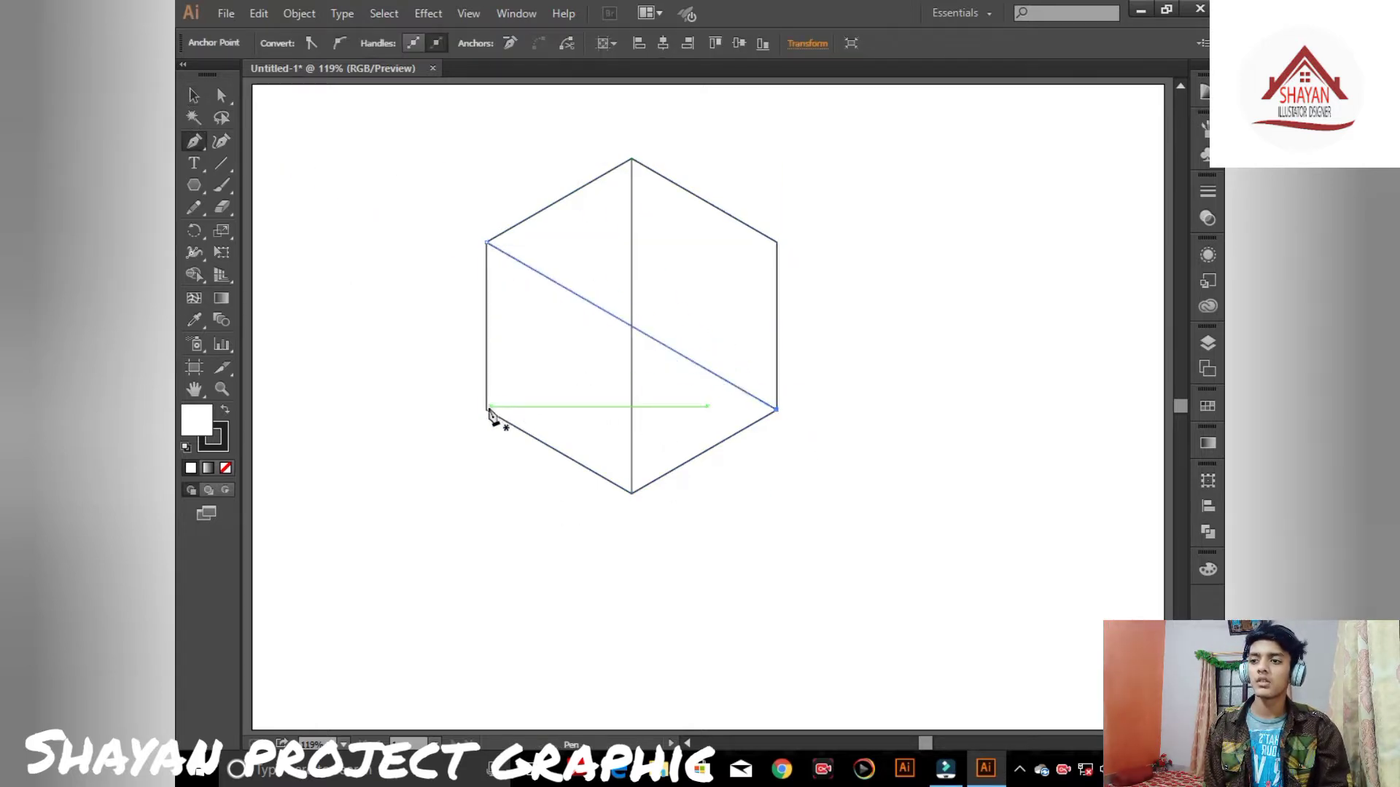
pyautogui.click(486, 409)
pyautogui.click(777, 242)
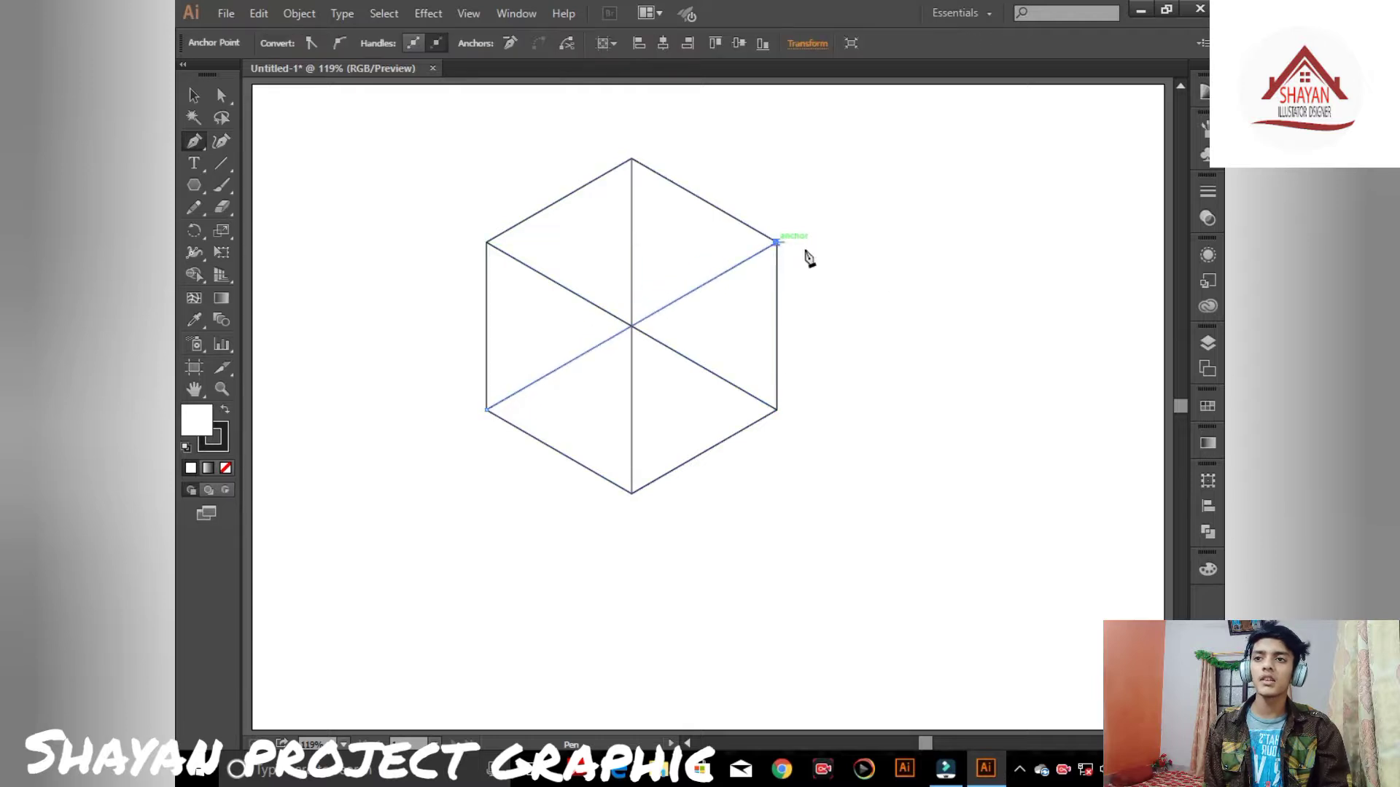
pyautogui.click(193, 94)
# - Draw a circle about 215 px wide with no fill, centred on the lower vertical line and touching the bottom vertex
pyautogui.click(398, 186)
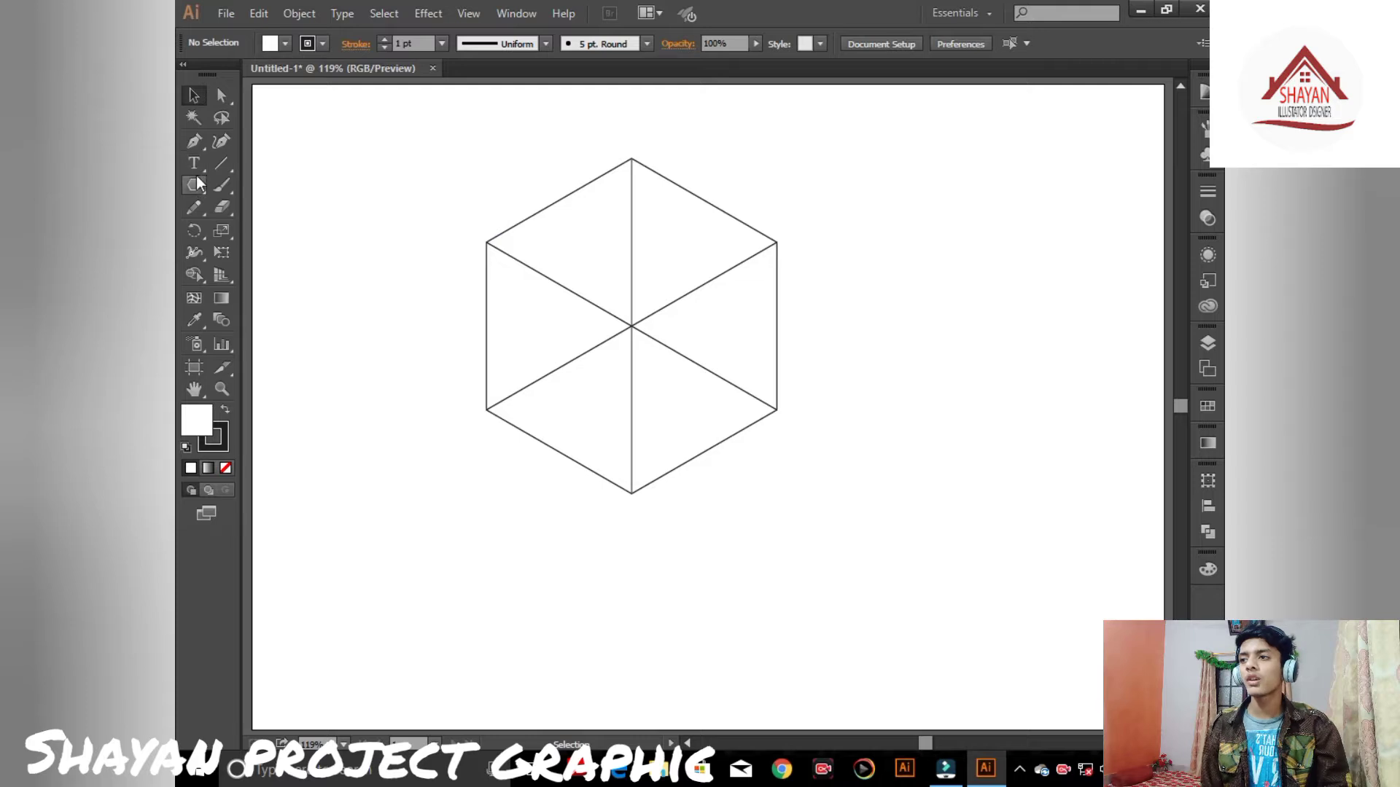
pyautogui.moveTo(194, 185); pyautogui.dragTo(277, 229)
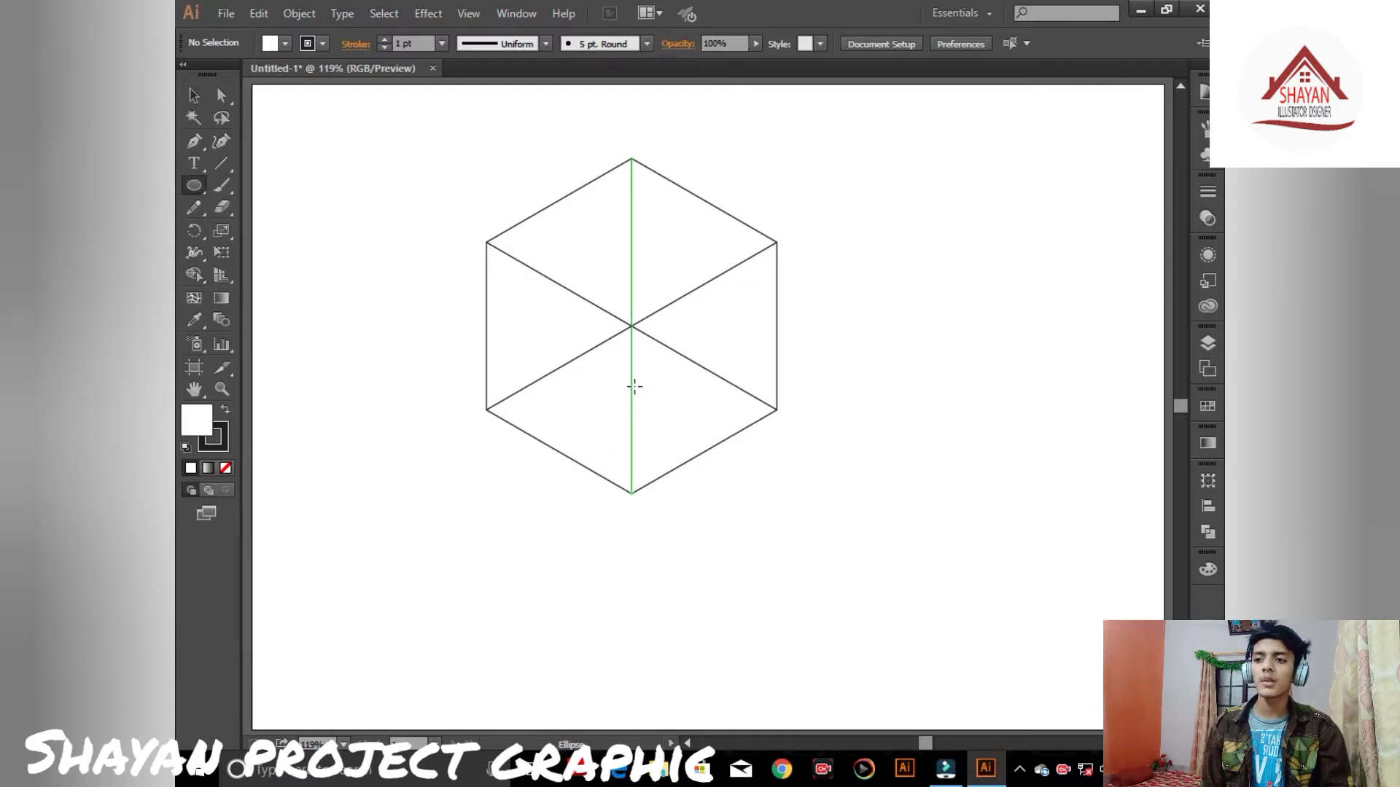
pyautogui.moveTo(630, 384); pyautogui.dragTo(669, 497)
pyautogui.press('shift')
pyautogui.press('space')
pyautogui.hotkey('alt', 'space')
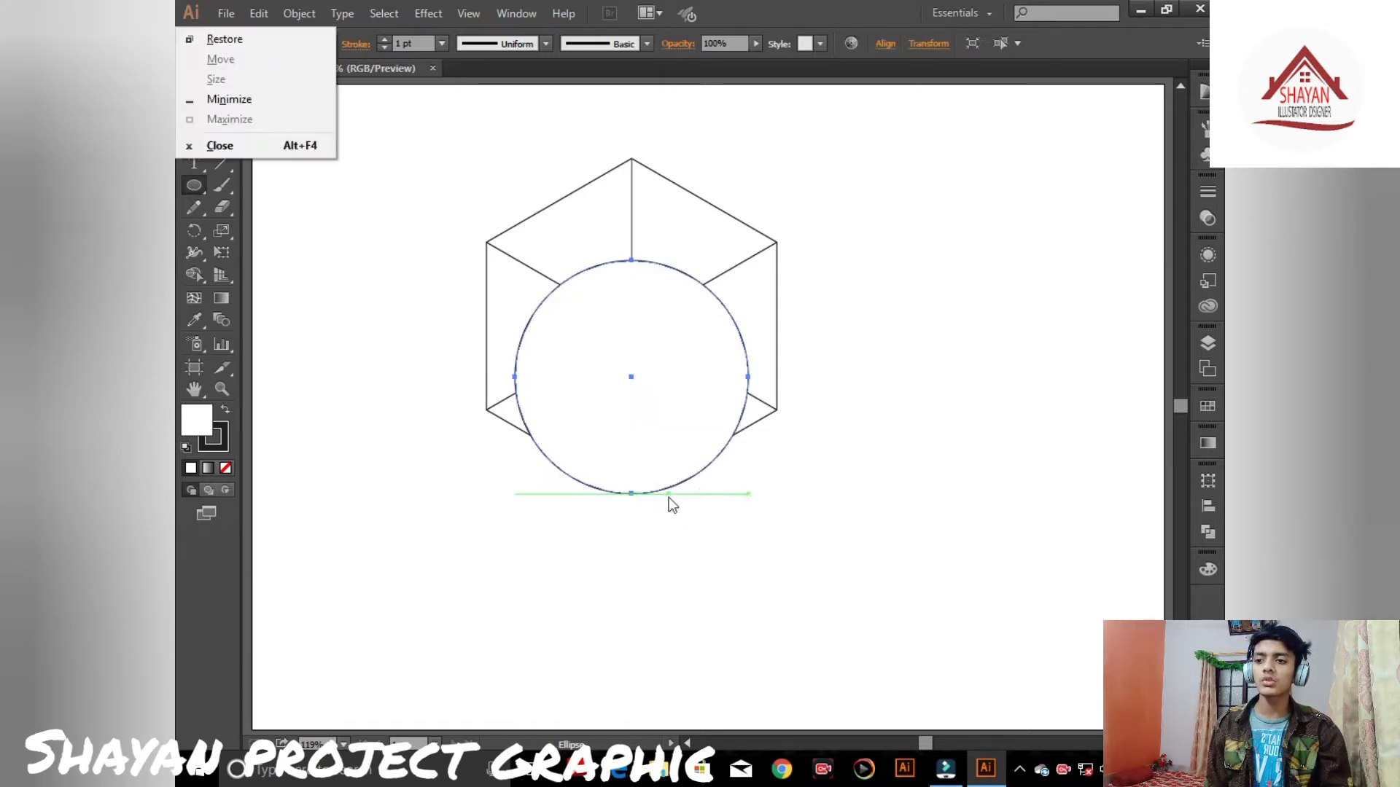
pyautogui.click(300, 159)
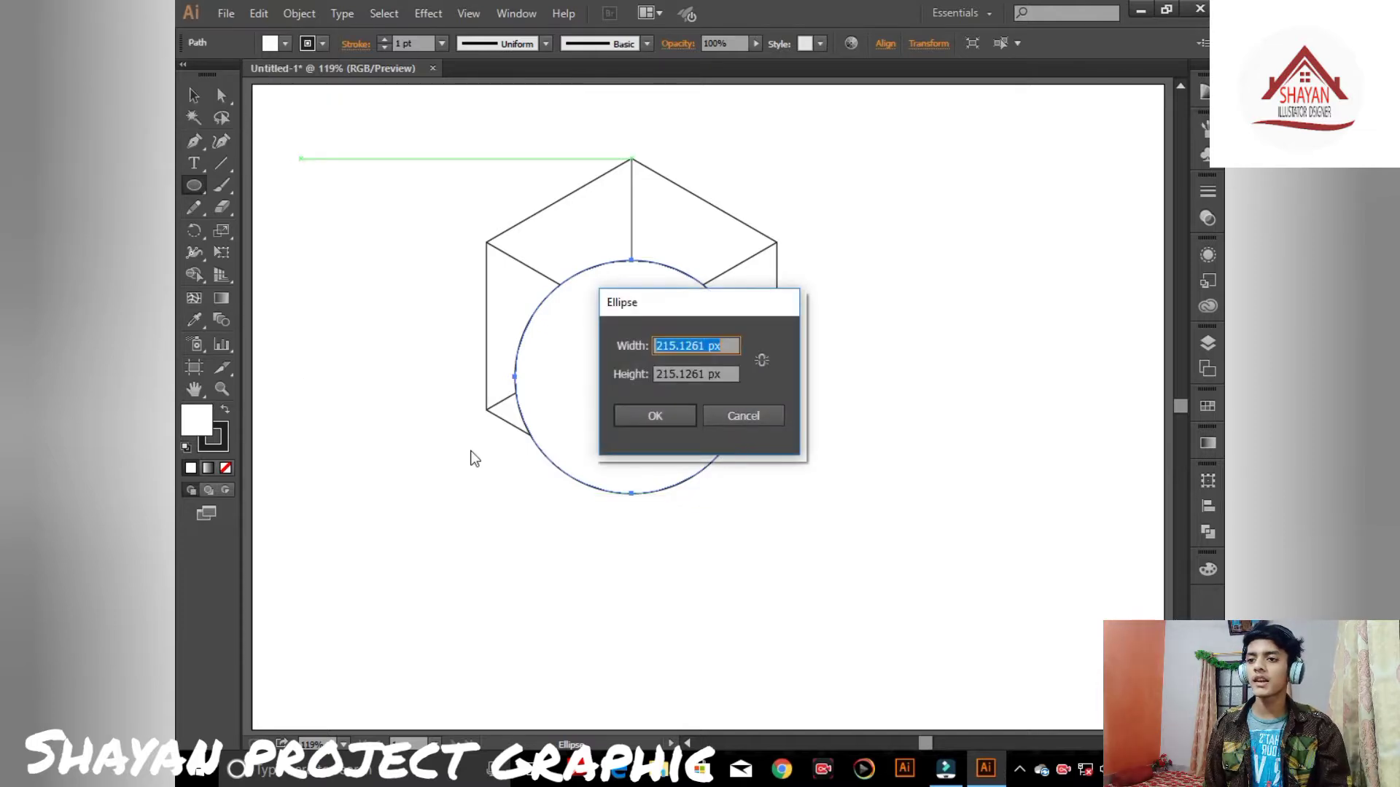
pyautogui.click(770, 419)
pyautogui.click(226, 469)
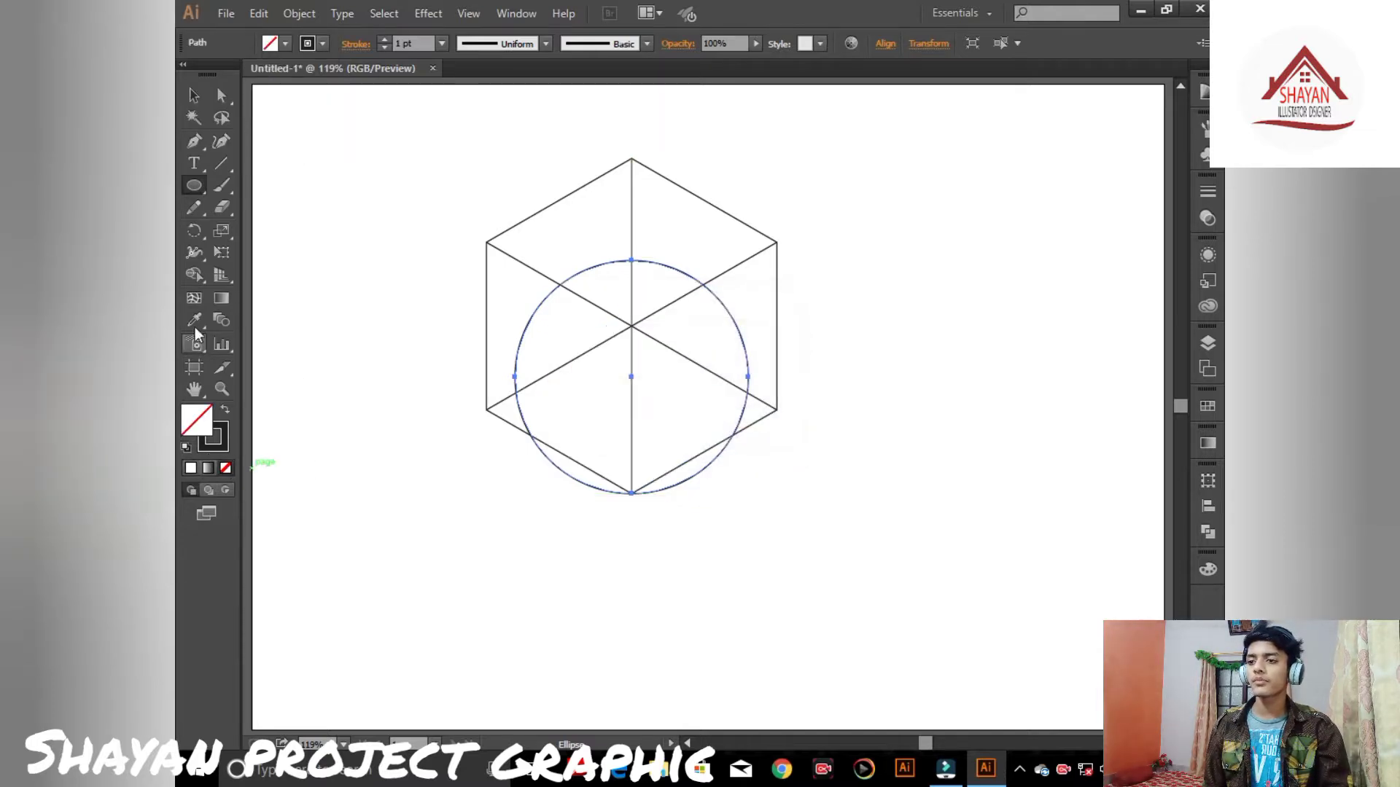
# - Zoom in to examine where the circle meets the hexagon's bottom vertex
pyautogui.click(193, 96)
pyautogui.scroll(5, 562, 379)
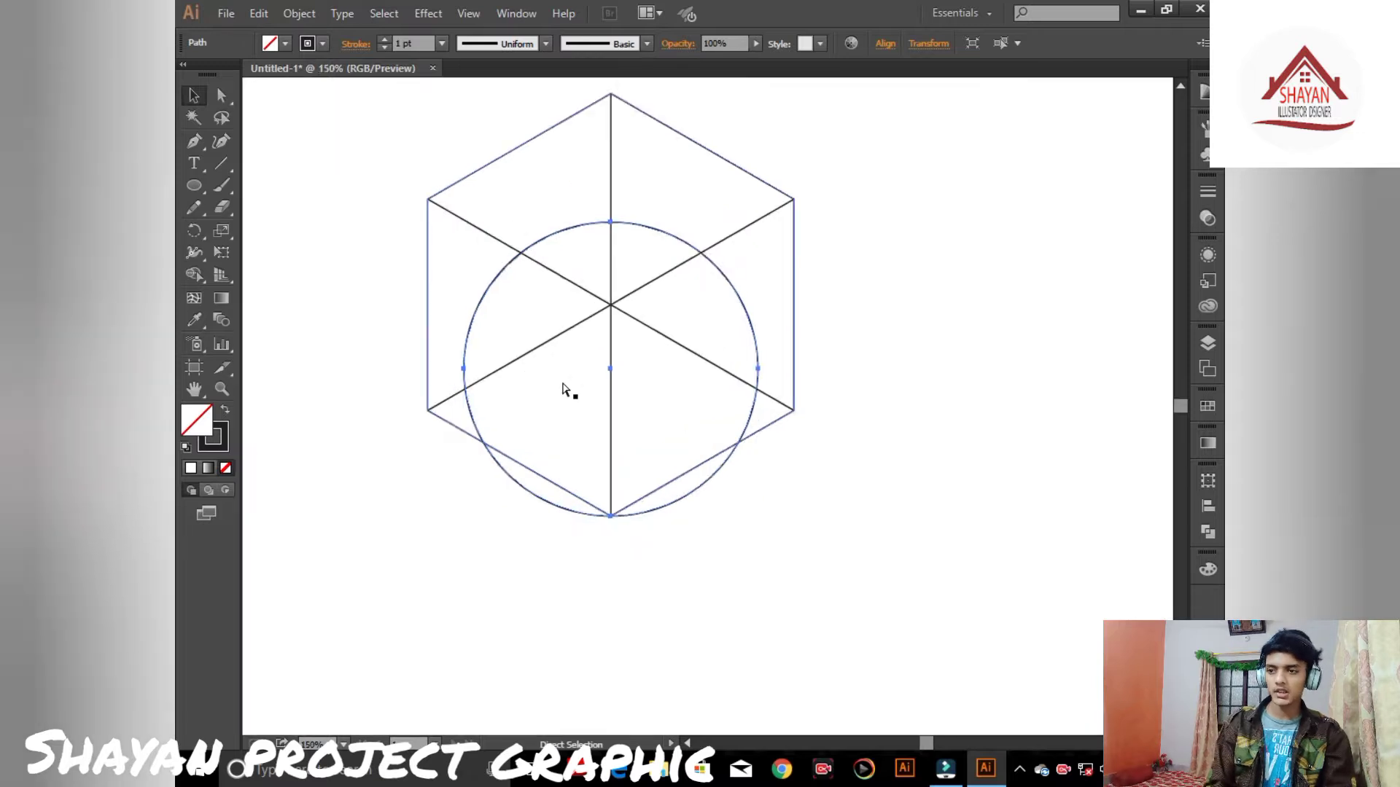
pyautogui.moveTo(641, 237); pyautogui.dragTo(675, 172)
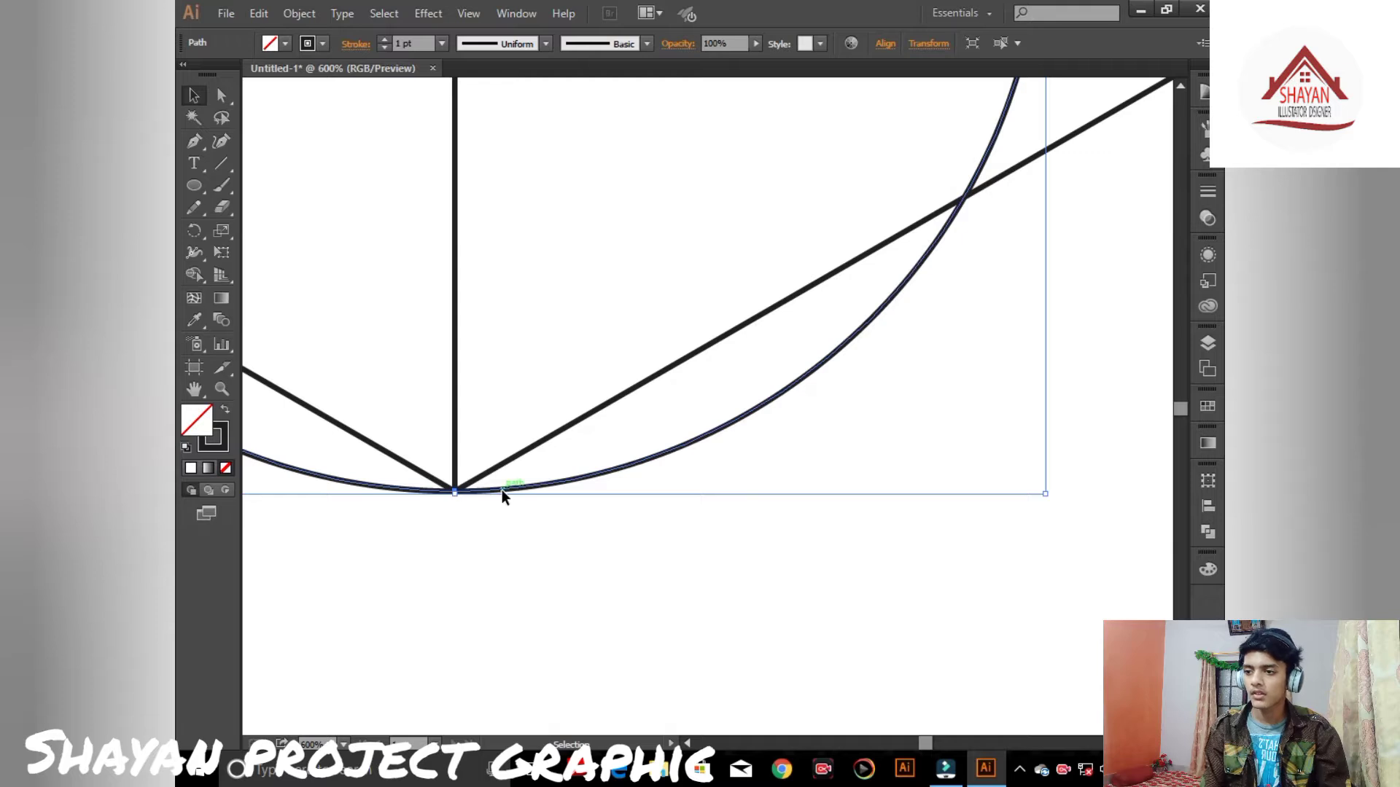
pyautogui.click(558, 550)
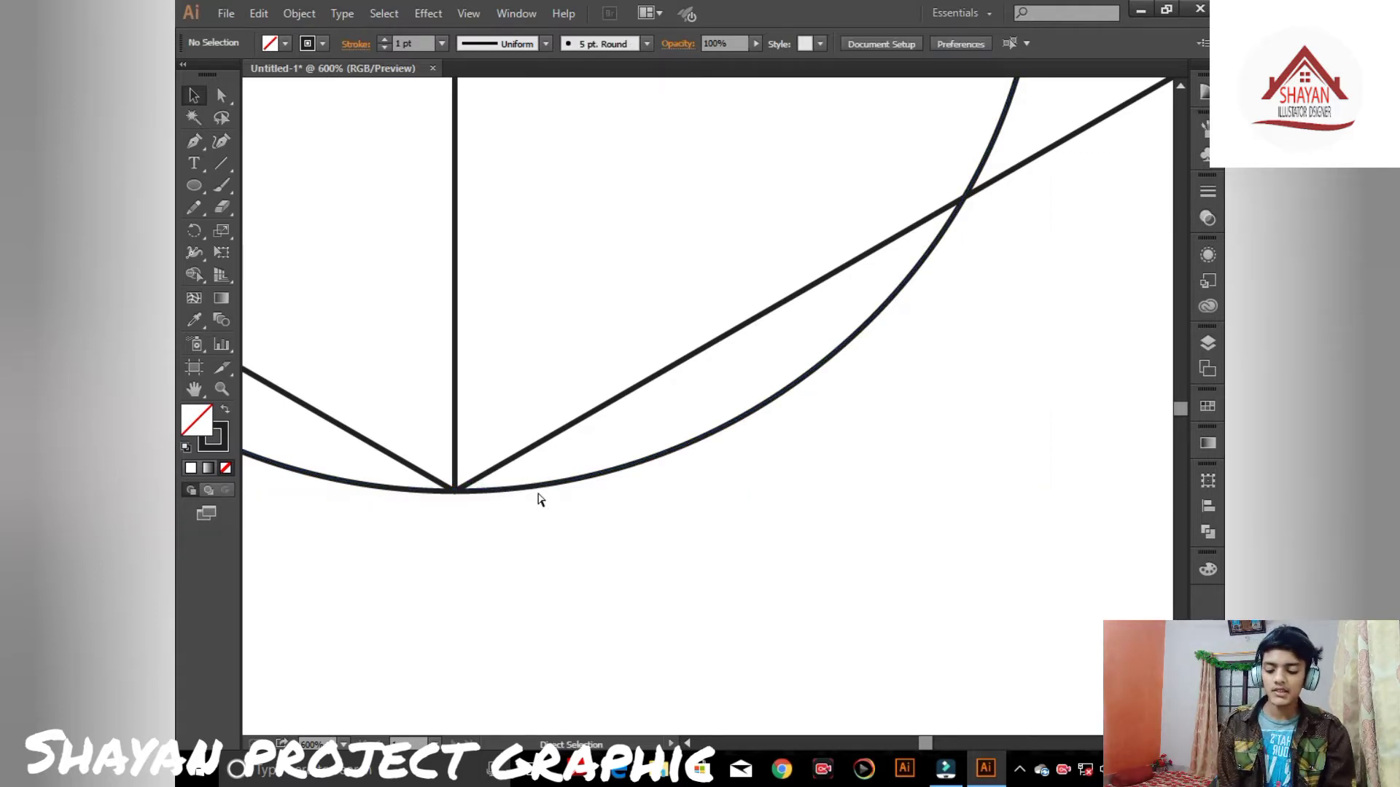
pyautogui.hotkey('ctrl', '0')
pyautogui.hotkey('ctrl', '+')
pyautogui.hotkey('ctrl', '+')
pyautogui.hotkey('ctrl', '+')
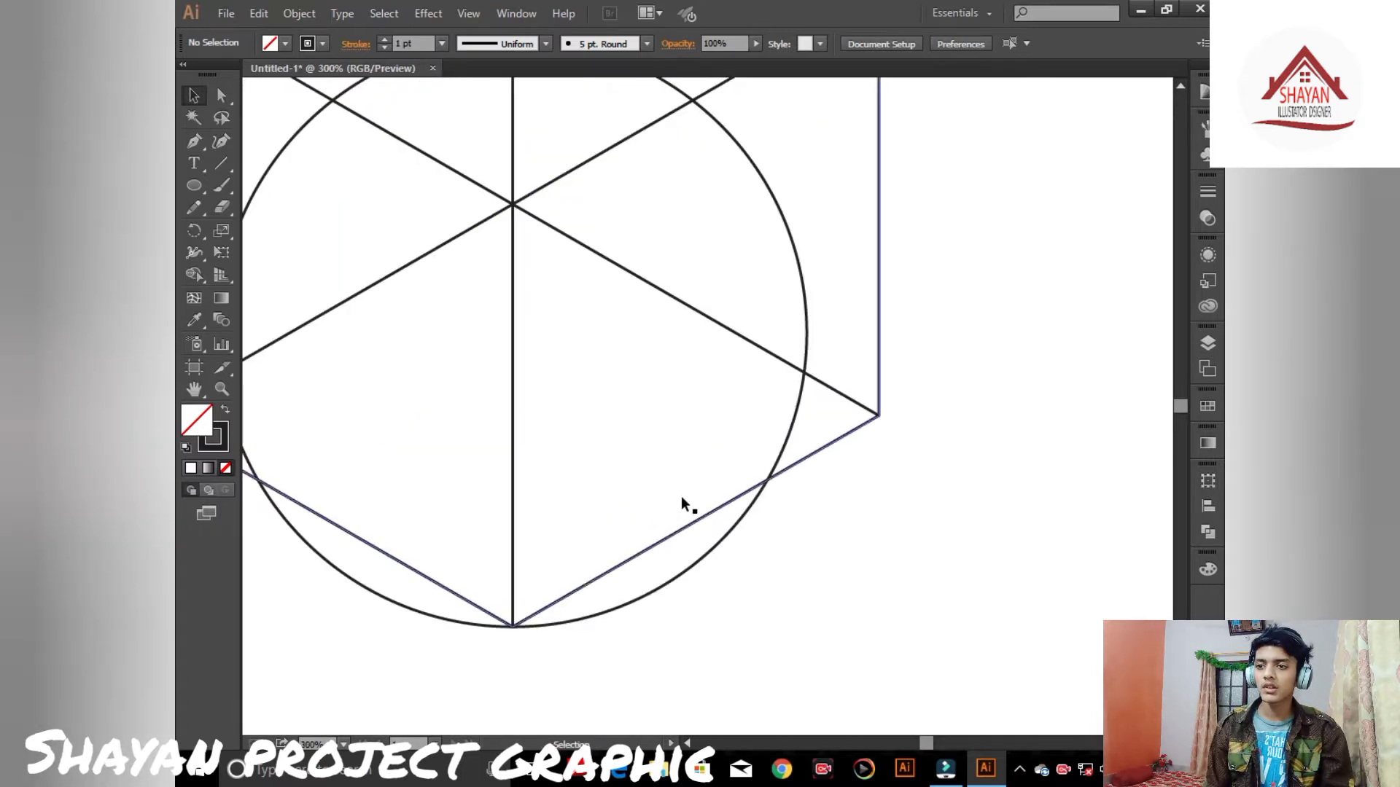
pyautogui.hotkey('ctrl', '-')
pyautogui.hotkey('ctrl', '-')
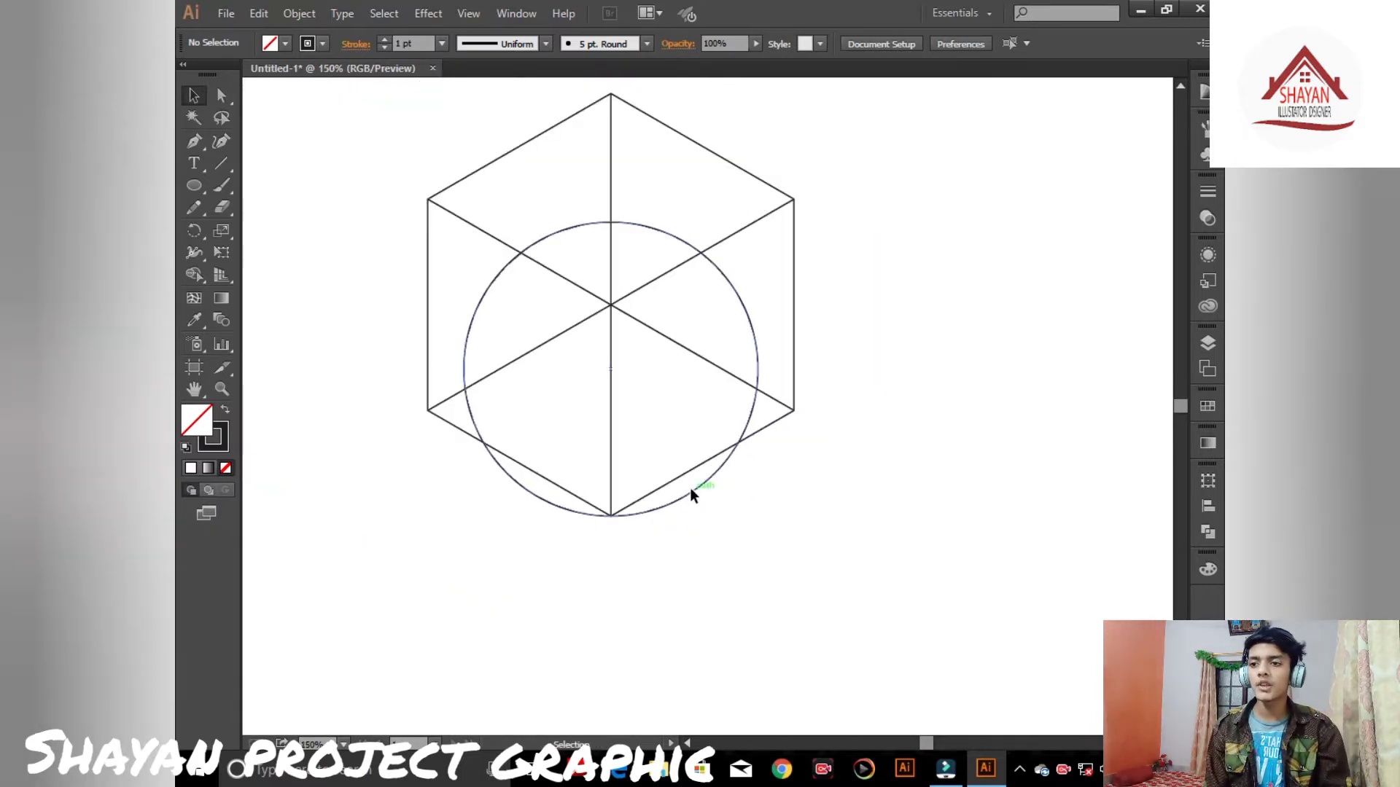
# - Duplicate the circle up along the upper-right diagonal and nudge the copy to sit centred on it
pyautogui.click(690, 490)
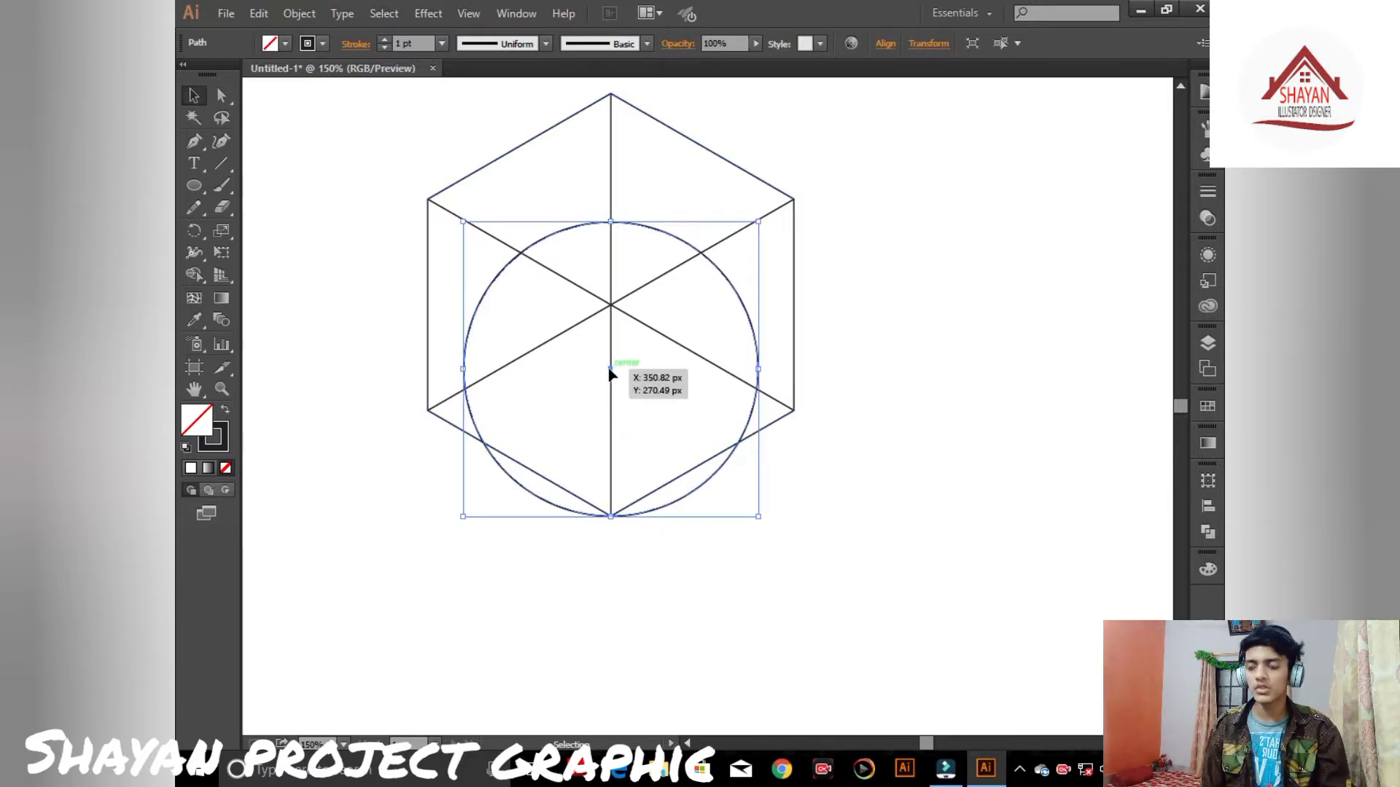
pyautogui.hotkey('ctrl', '=')
pyautogui.hotkey('ctrl', '=')
pyautogui.hotkey('ctrl', '=')
pyautogui.hotkey('ctrl', '=')
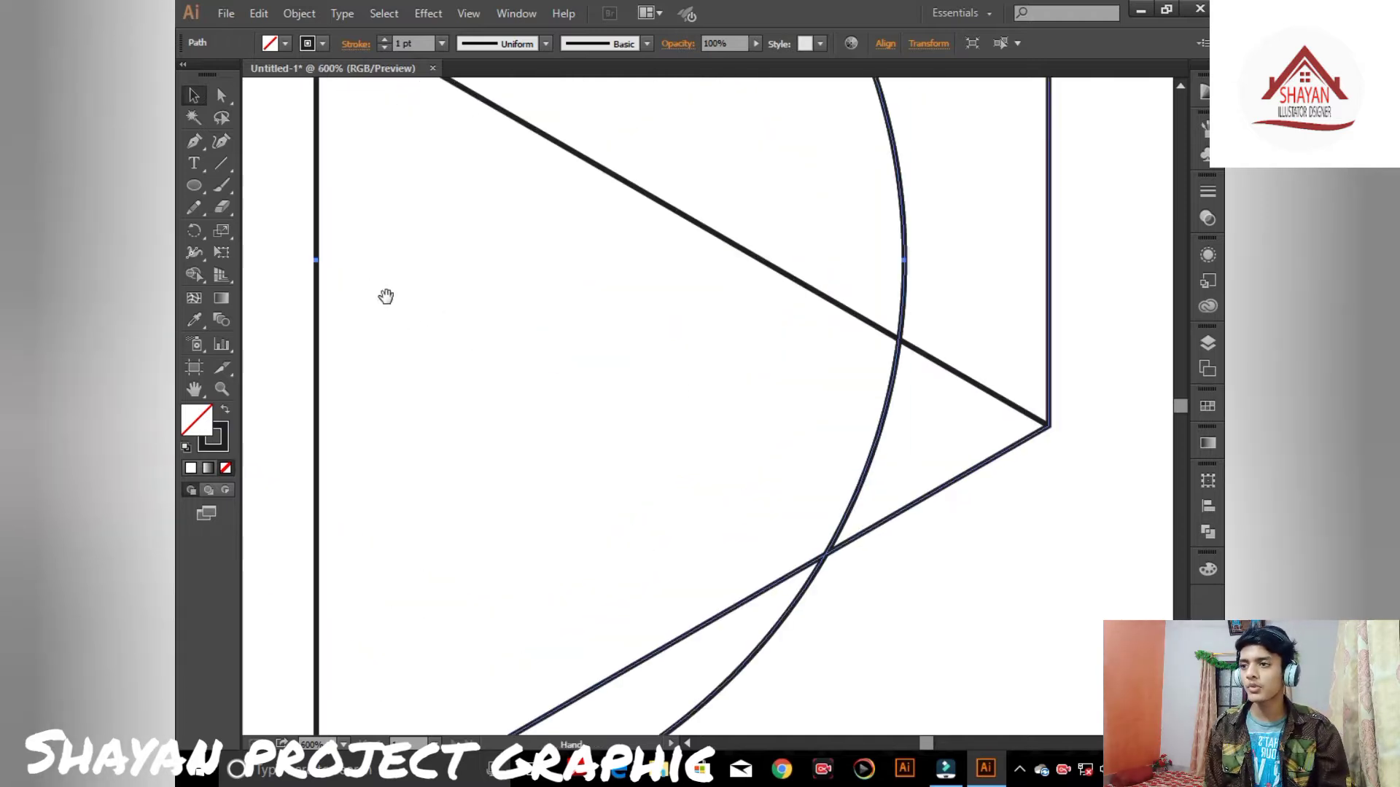
pyautogui.moveTo(384, 297); pyautogui.dragTo(582, 334)
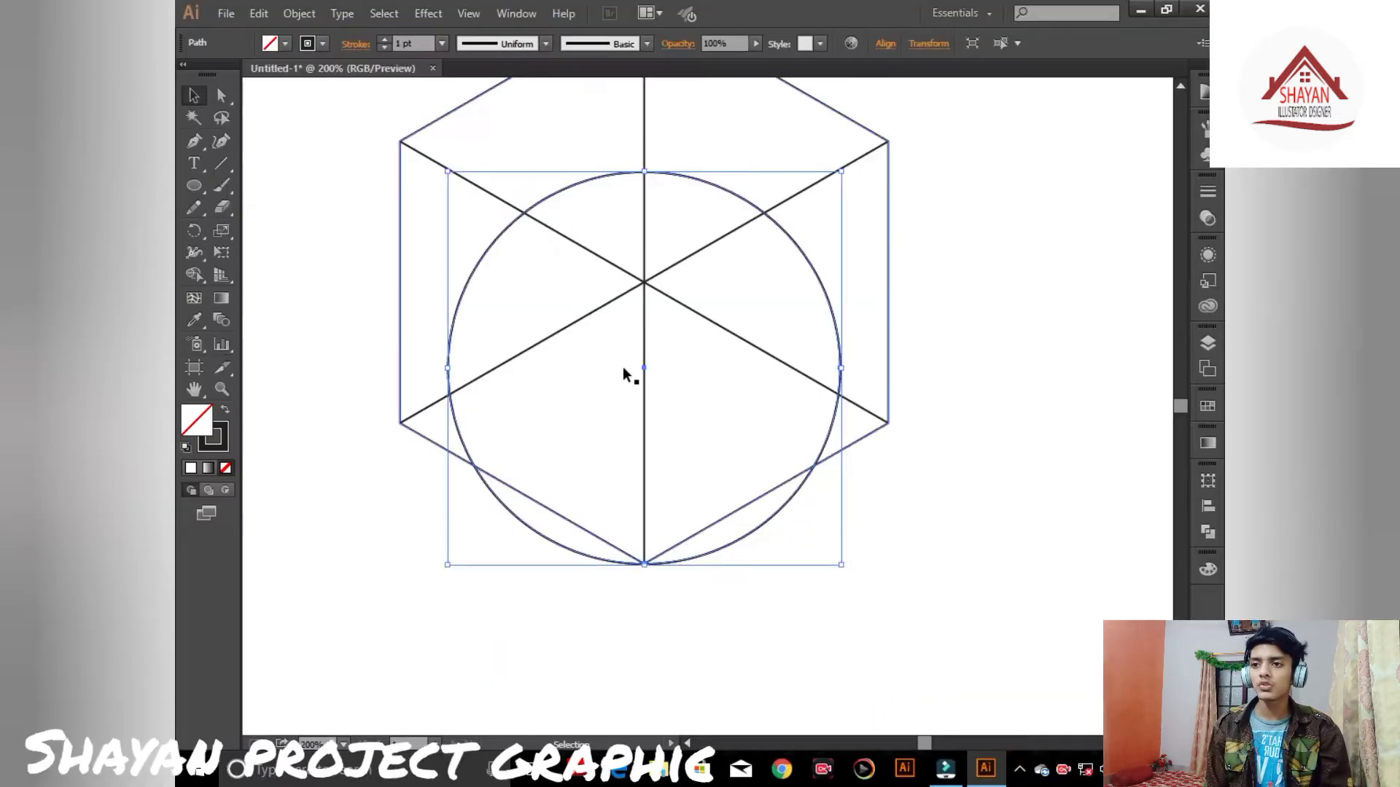
pyautogui.moveTo(643, 369); pyautogui.dragTo(677, 306)
pyautogui.press('Left')
pyautogui.press('Left')
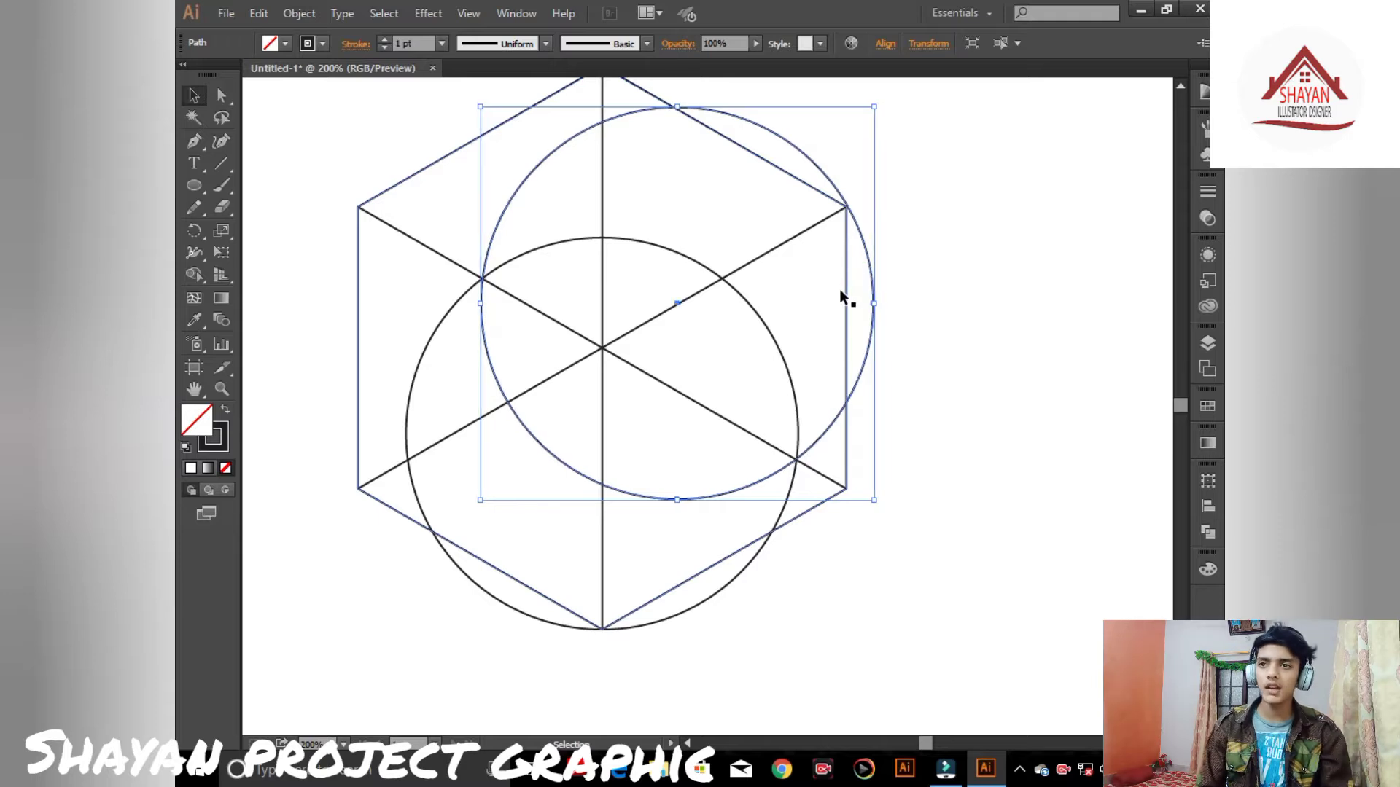
pyautogui.press('Down')
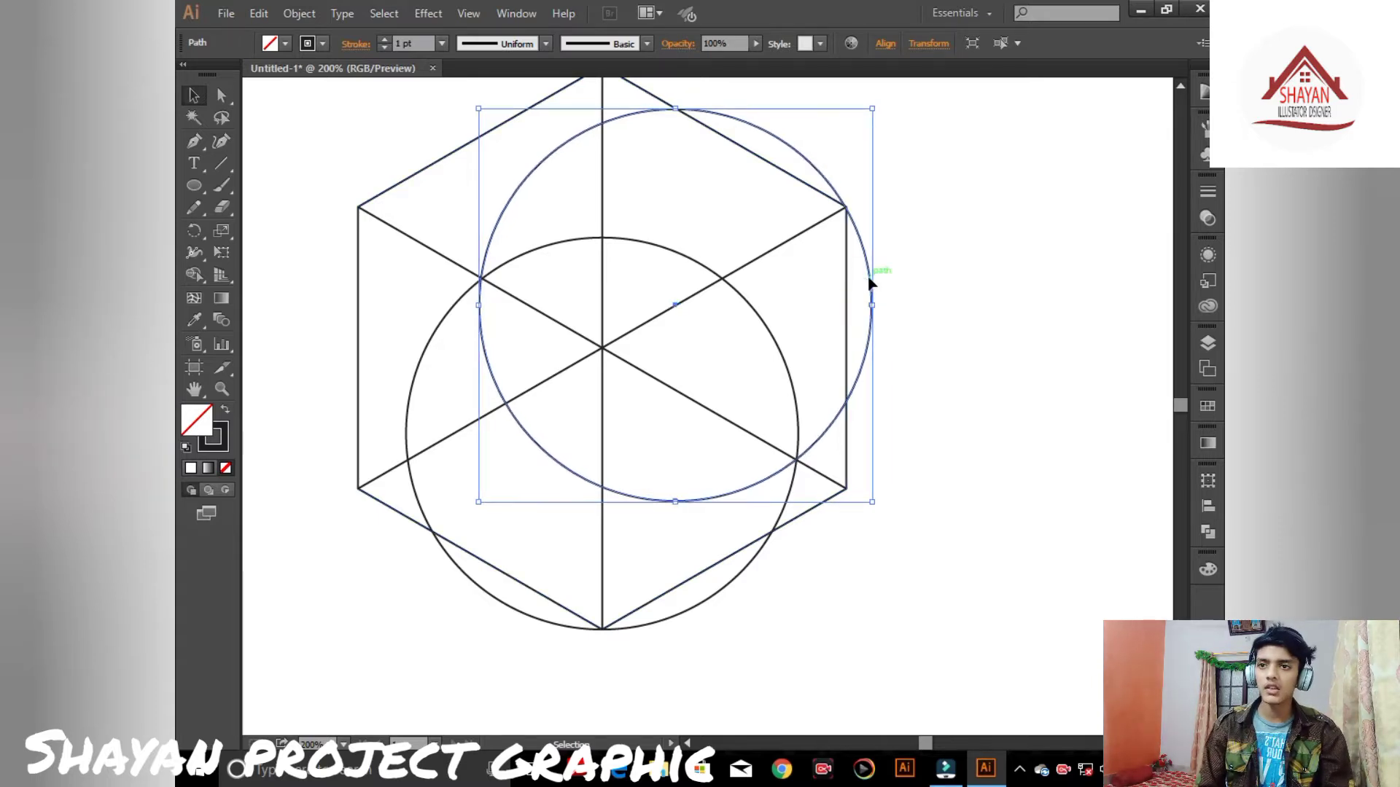
pyautogui.press('Right')
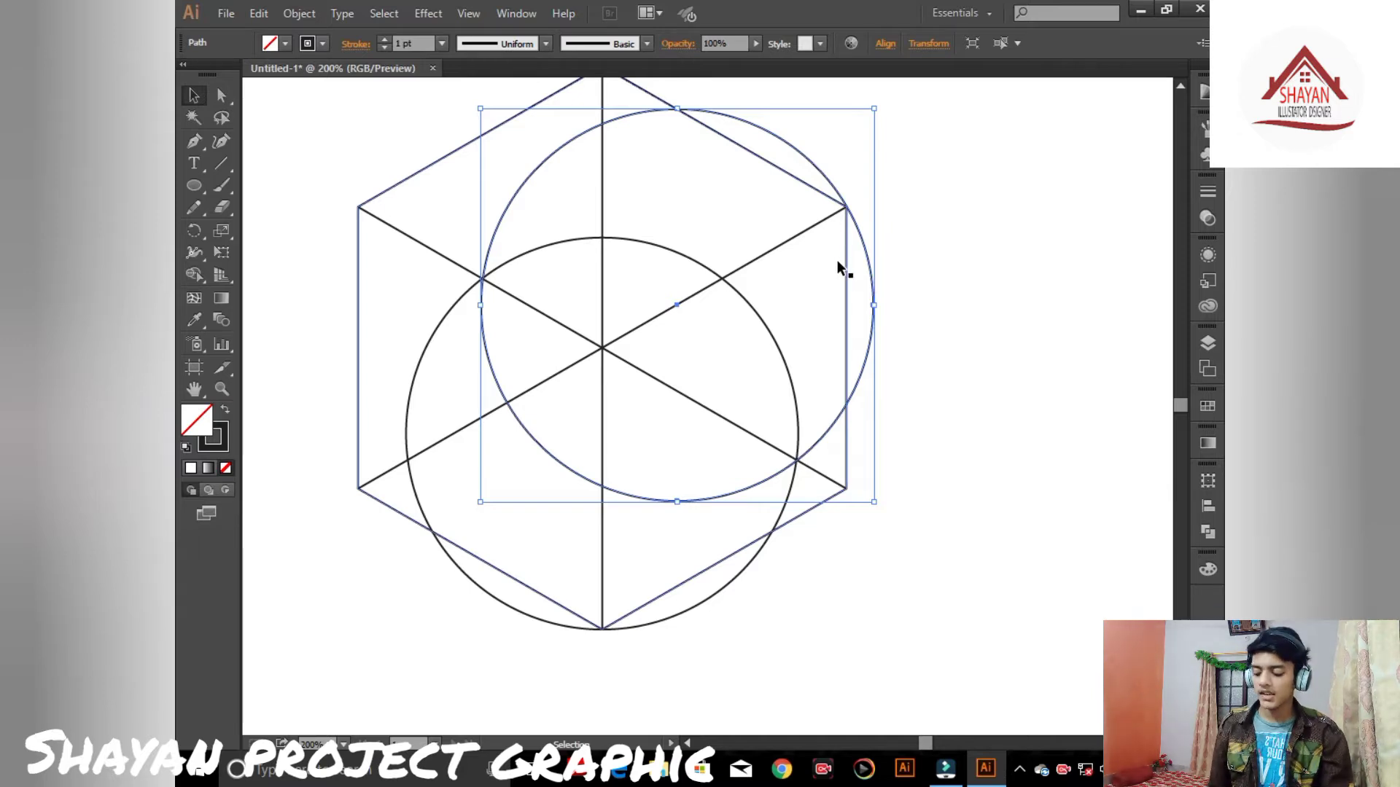
# - Duplicate the upper-right circle horizontally to the mirrored upper-left position
pyautogui.moveTo(684, 305); pyautogui.dragTo(527, 306)
pyautogui.click(943, 231)
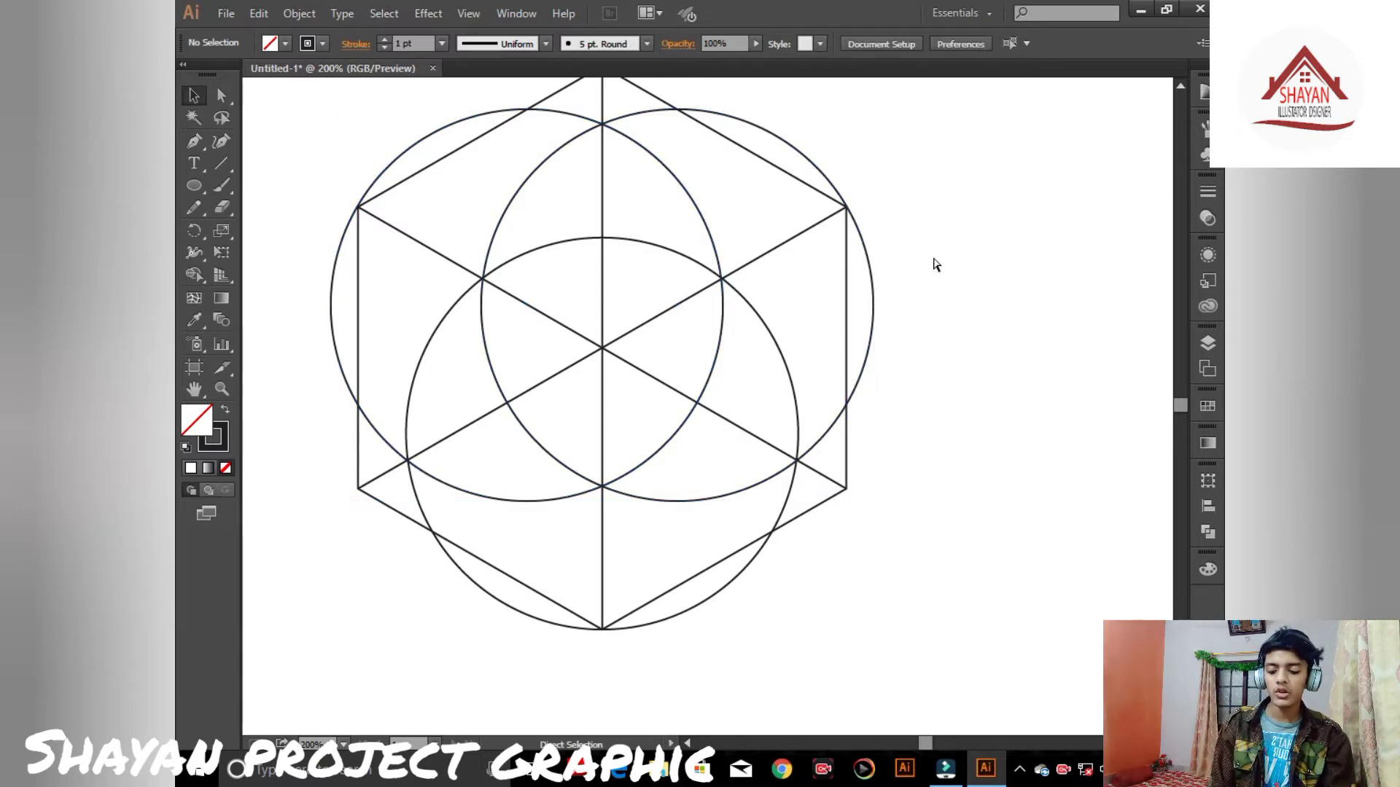
# - Delete the two diagonal lines and the vertical line inside the hexagon
pyautogui.hotkey('ctrl', '0')
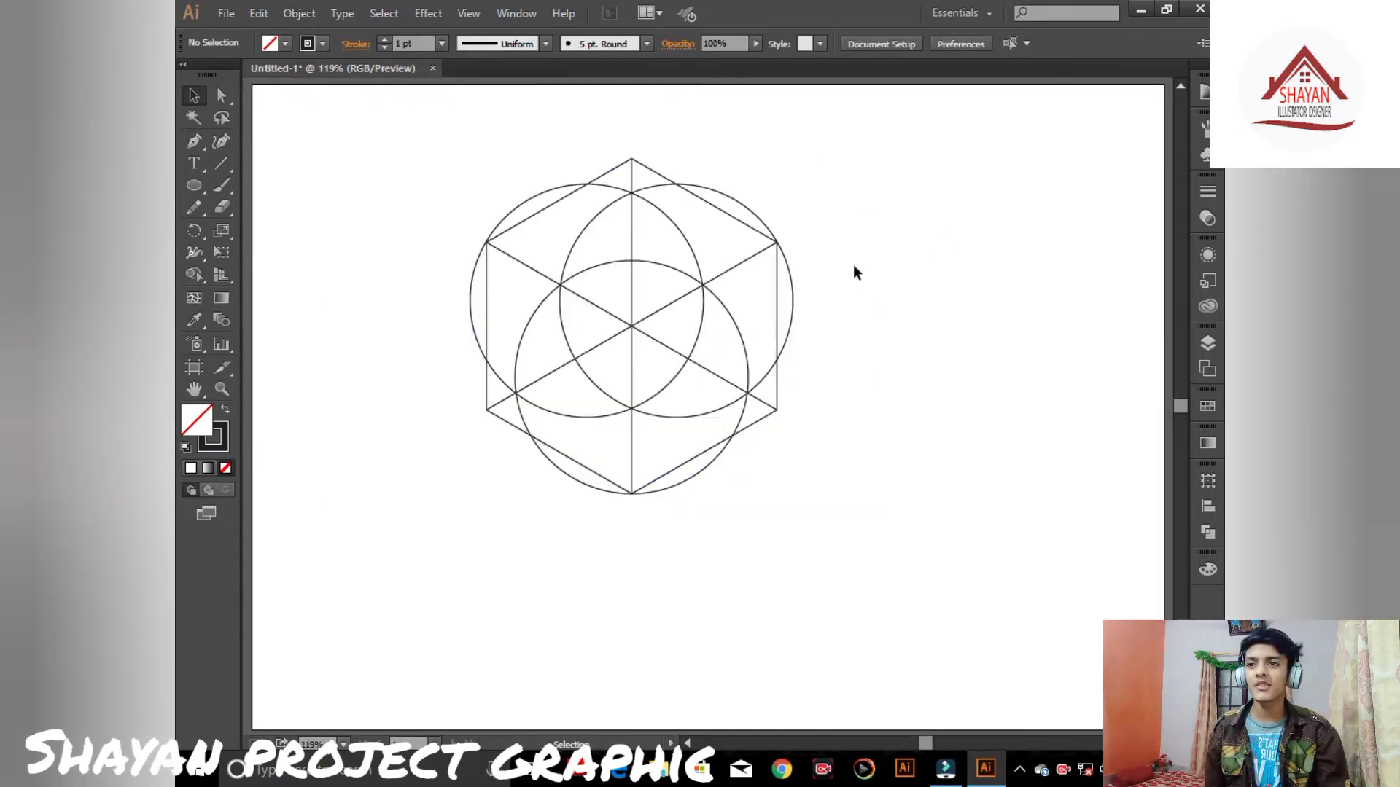
pyautogui.click(737, 262)
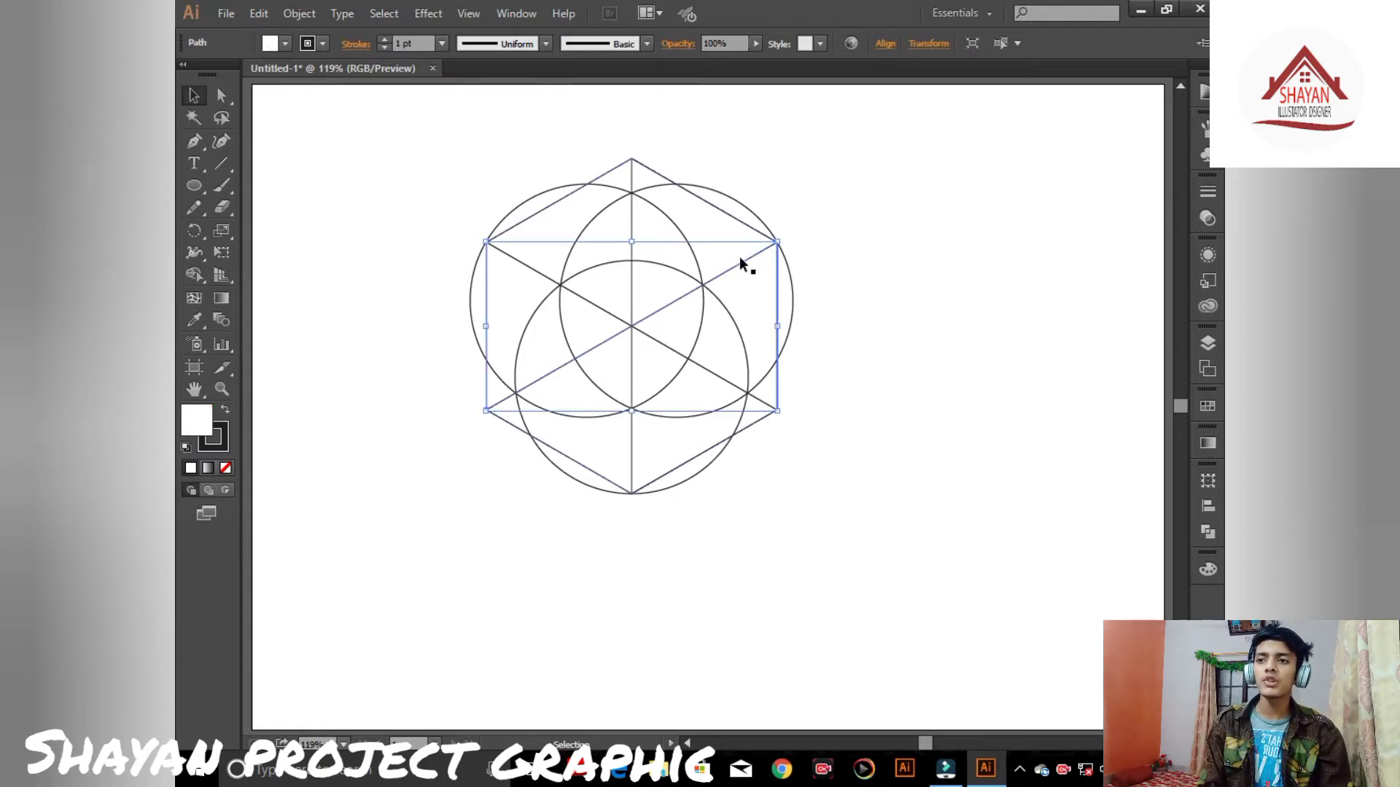
pyautogui.press('Delete')
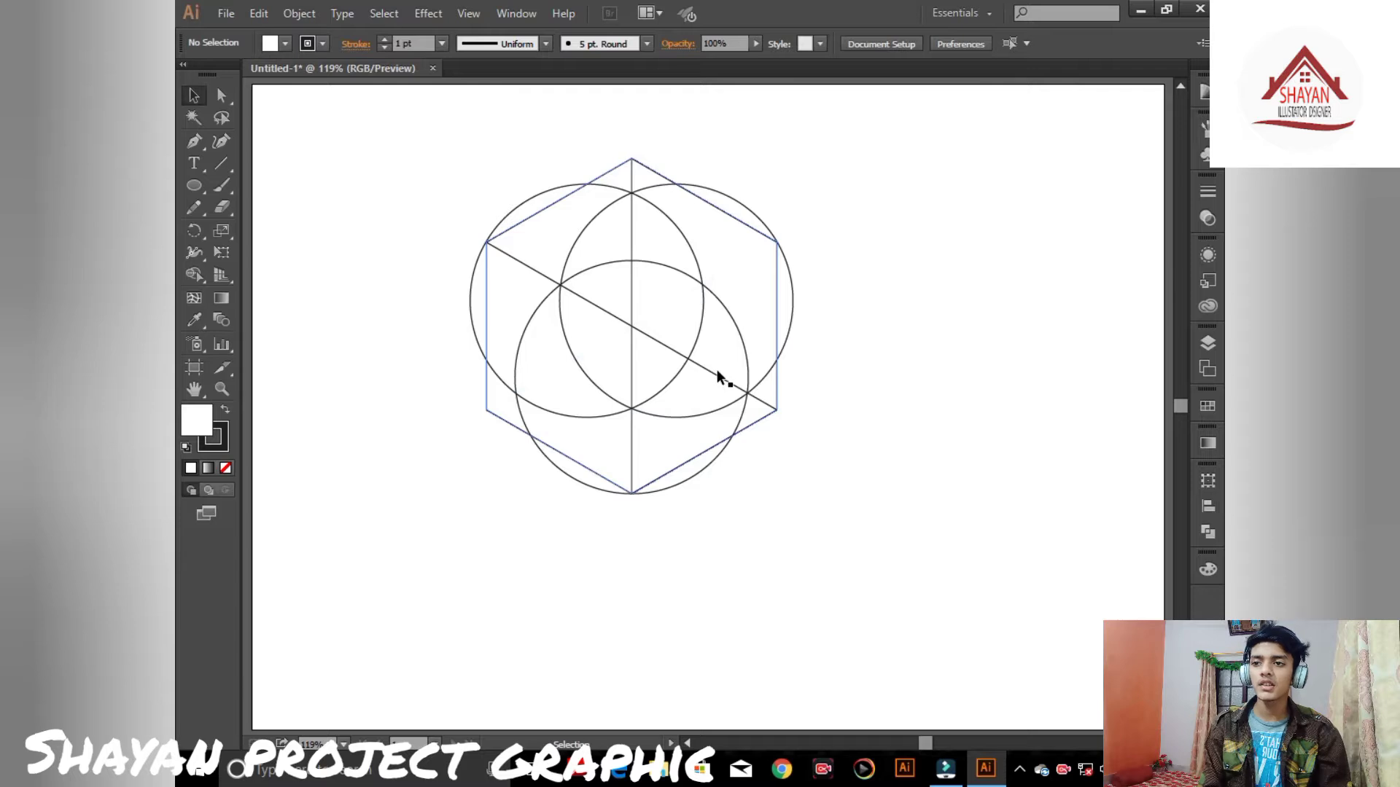
pyautogui.click(715, 373)
pyautogui.press('Delete')
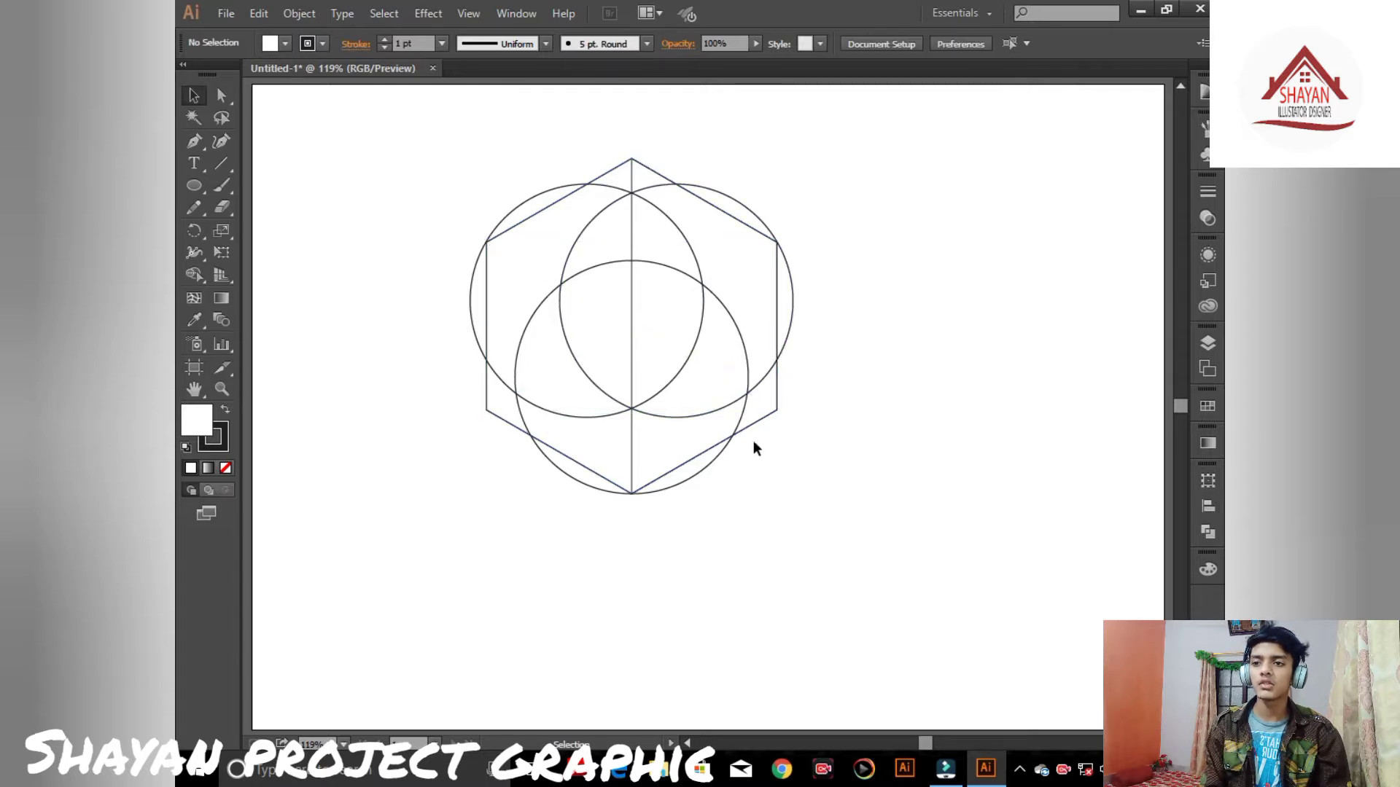
pyautogui.click(631, 430)
pyautogui.press('Delete')
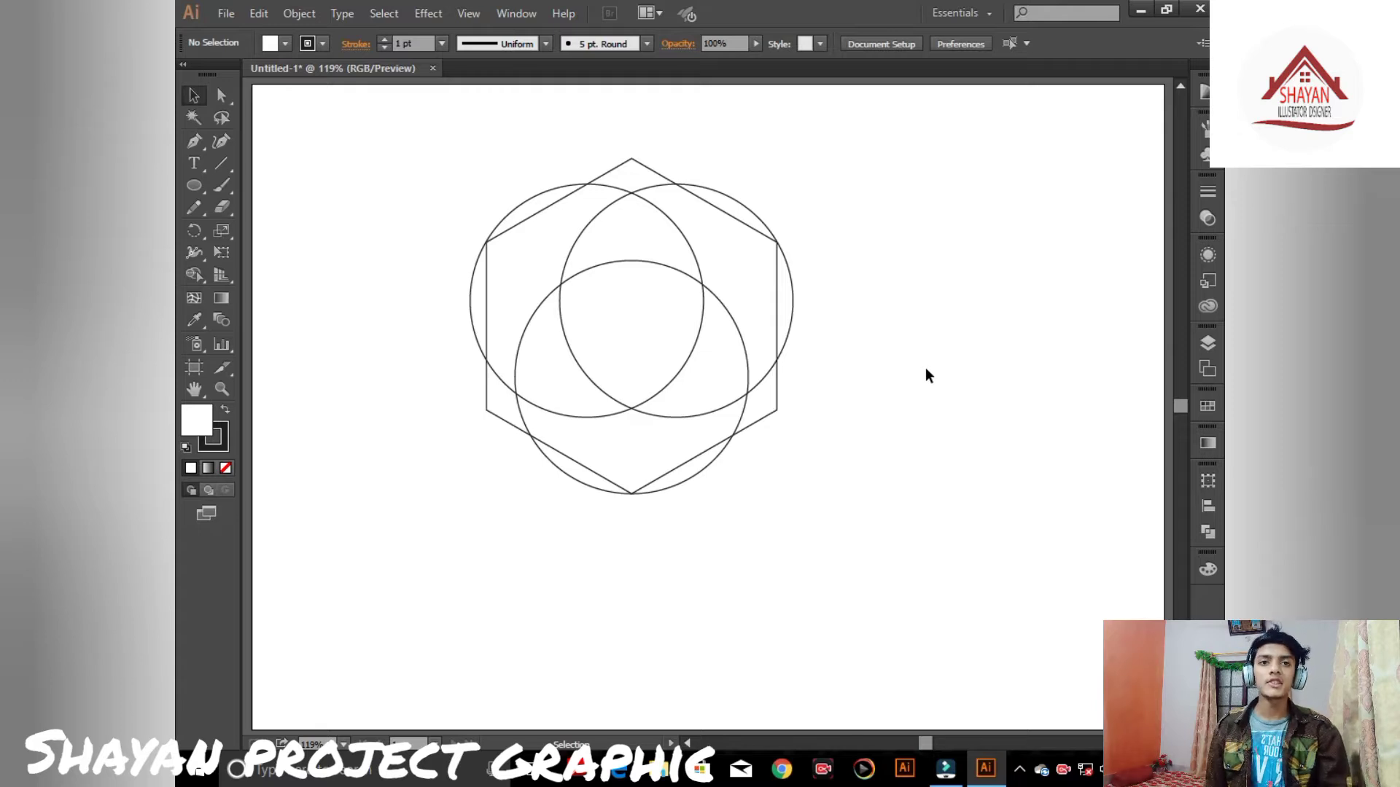
pyautogui.press('a')
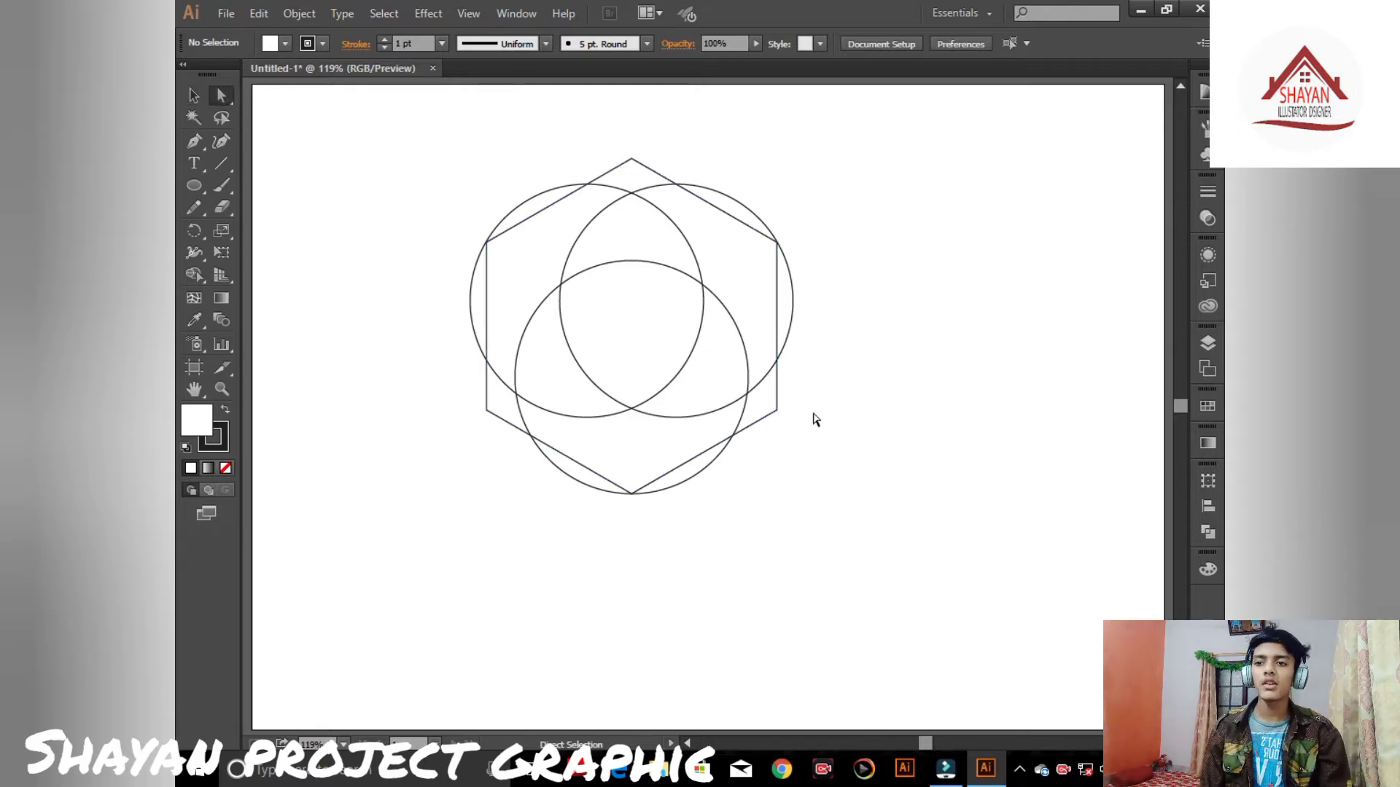
pyautogui.click(778, 380)
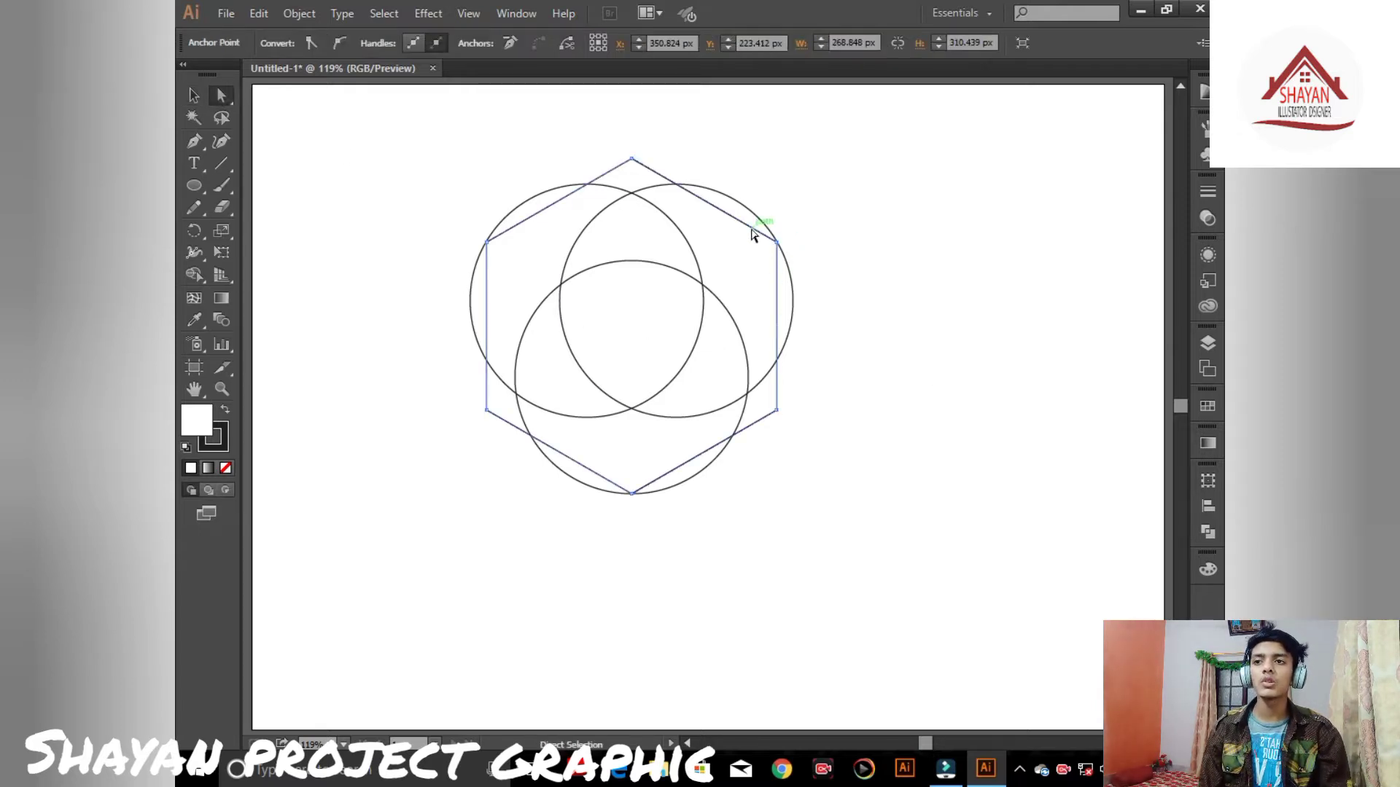
pyautogui.click(194, 98)
pyautogui.click(477, 131)
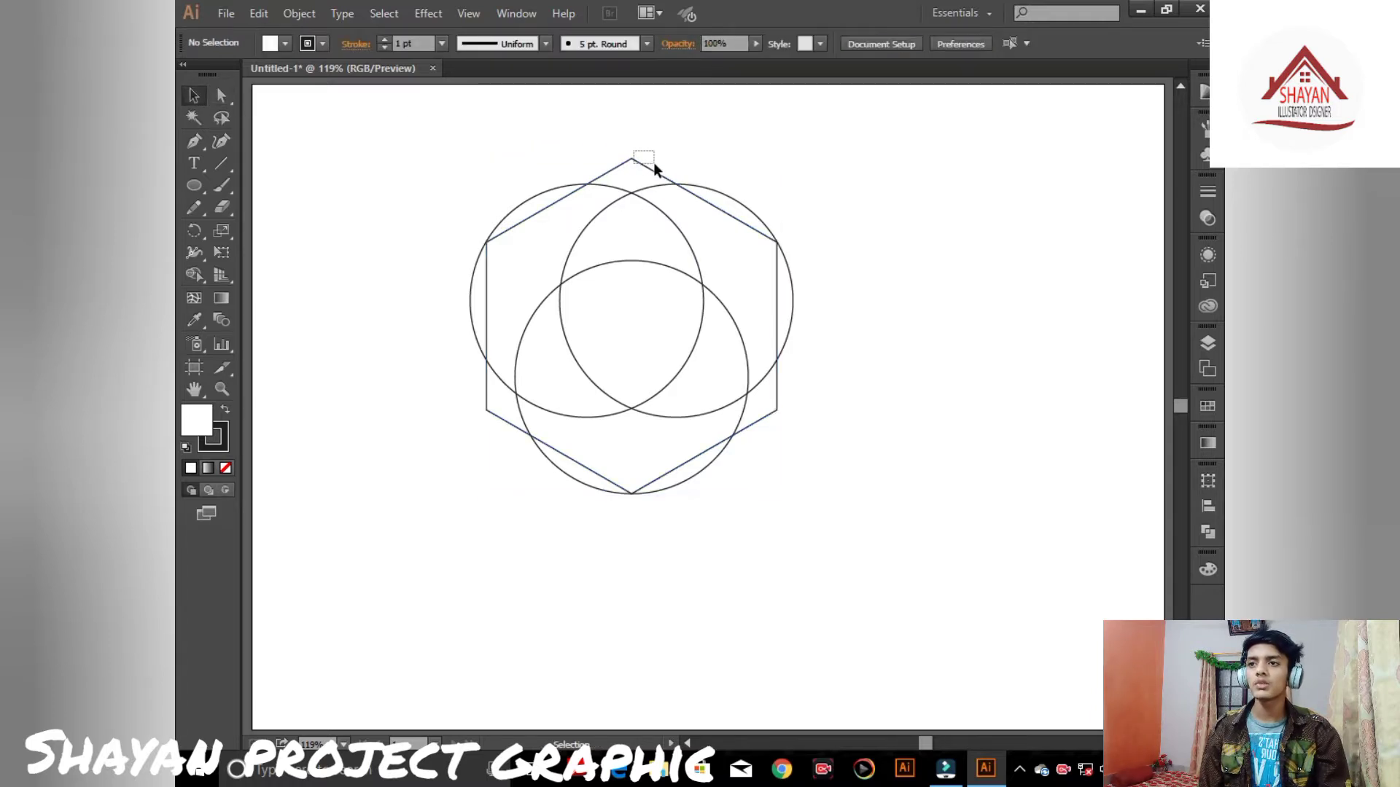
# - Round all the hexagon's corners with the live corner widget, to a radius of about 88 px
pyautogui.moveTo(653, 162); pyautogui.dragTo(654, 163)
pyautogui.click(221, 95)
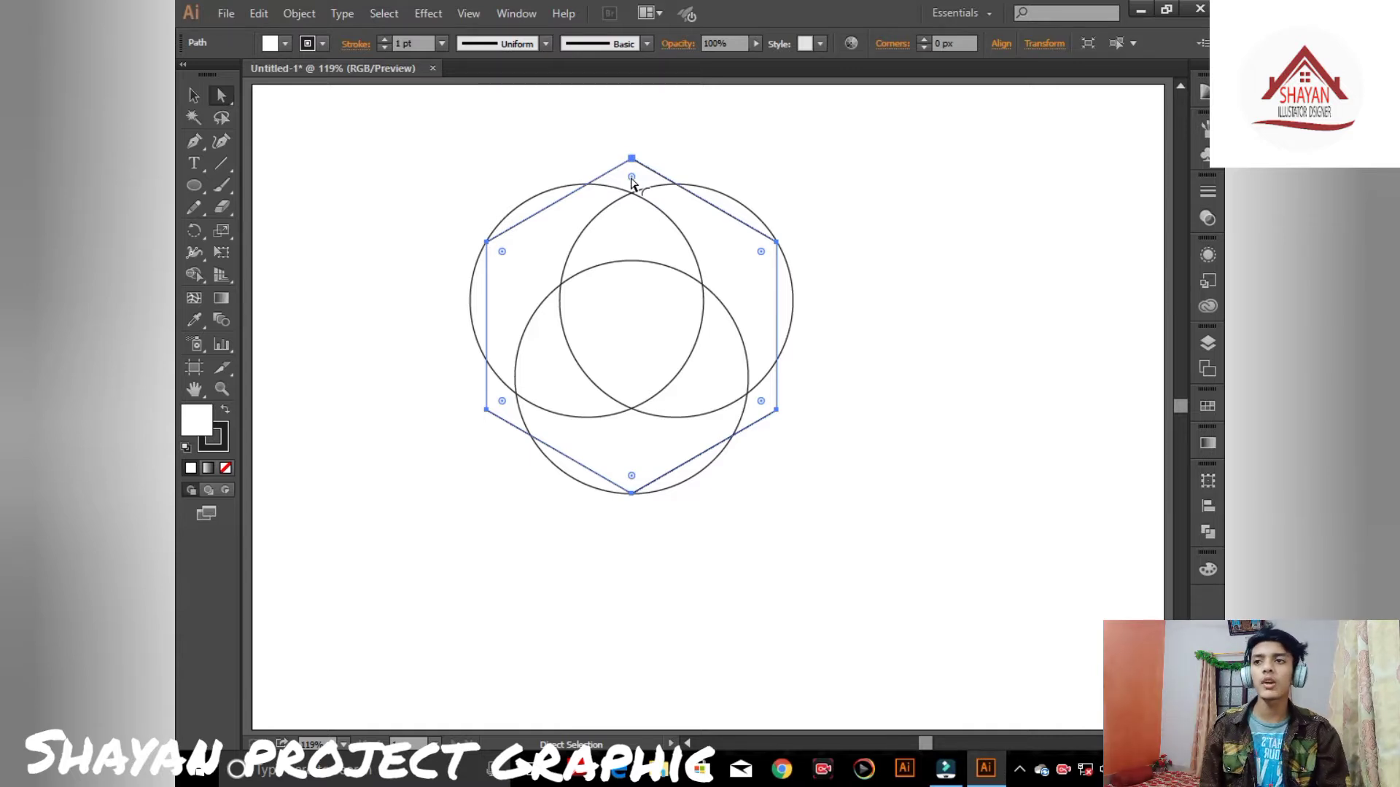
pyautogui.moveTo(631, 177); pyautogui.dragTo(640, 279)
pyautogui.click(835, 243)
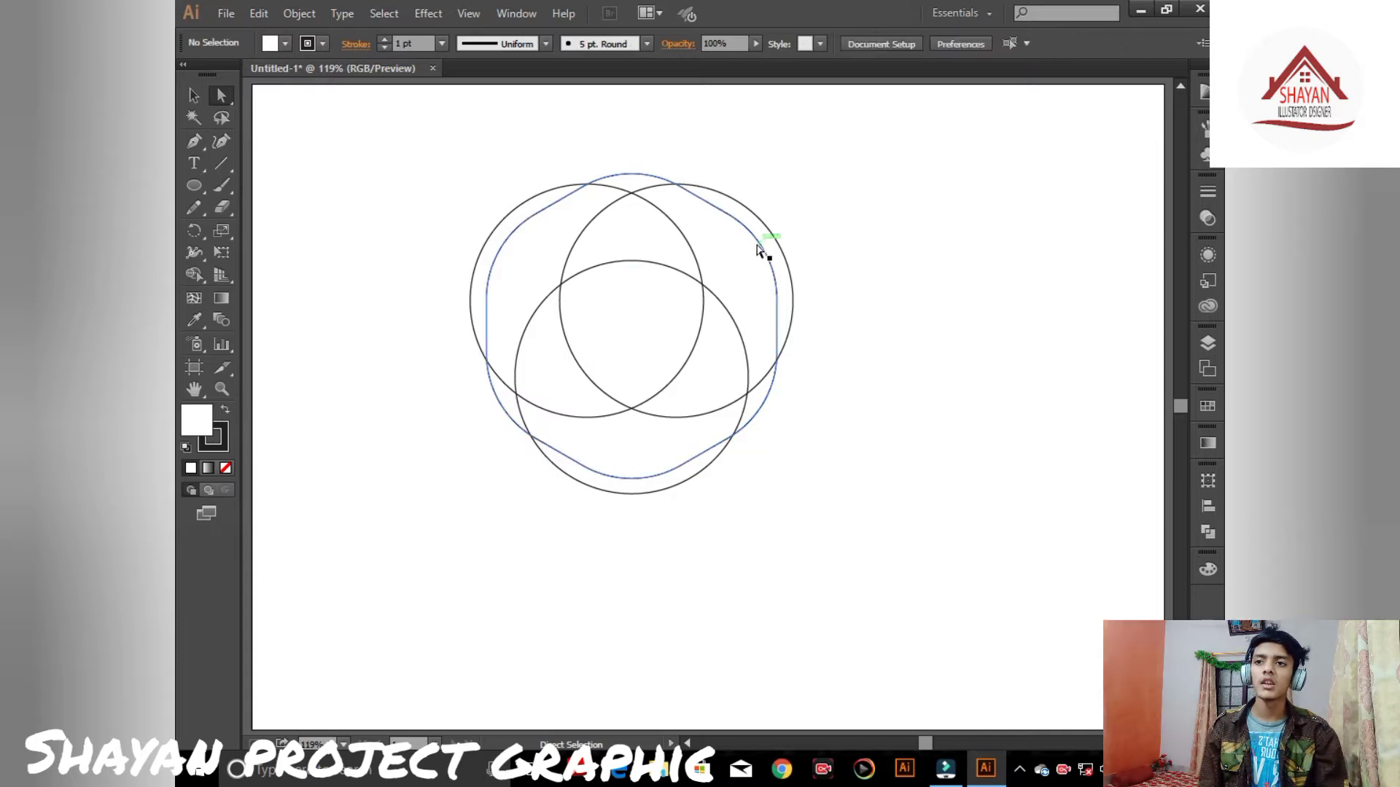
# - Reduce the hexagon's corner radius to about 82 px
pyautogui.click(759, 246)
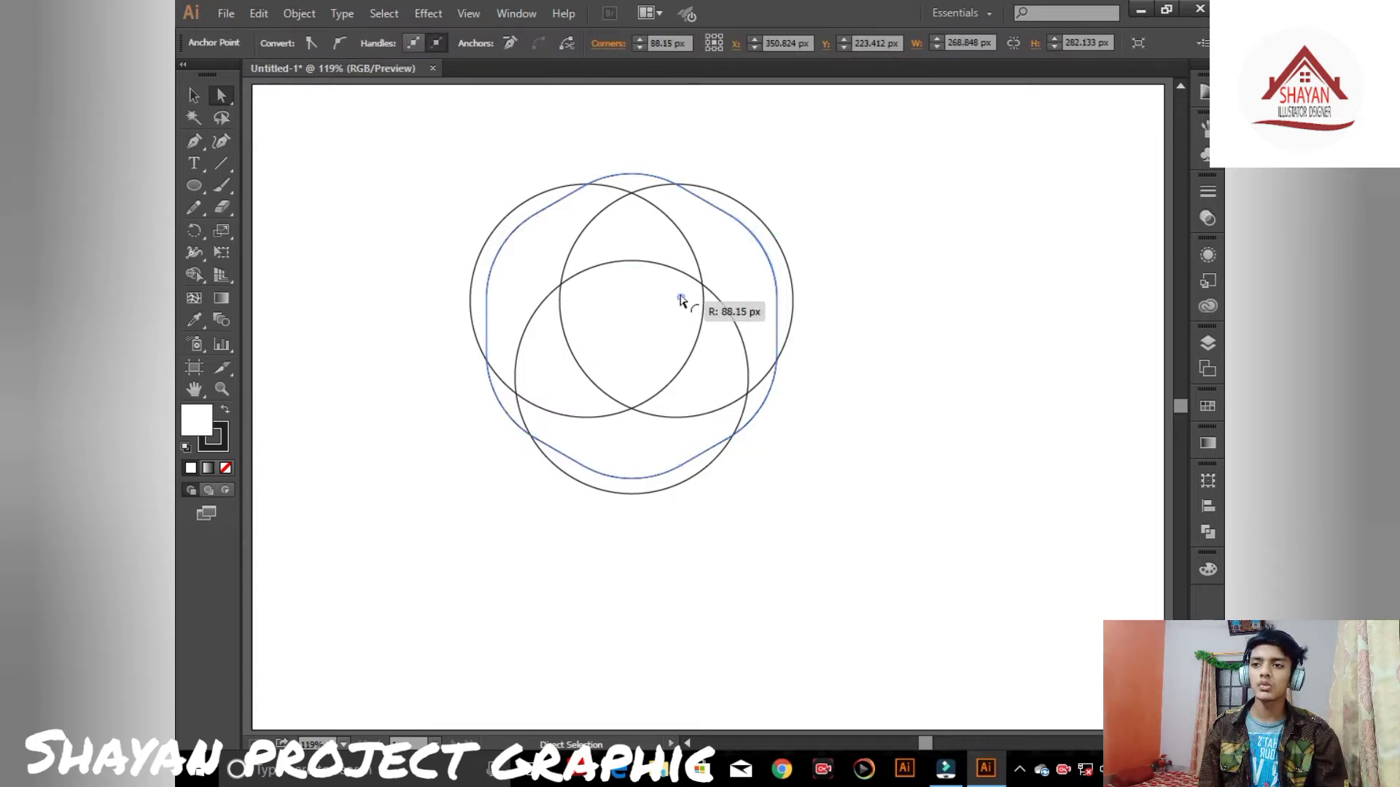
pyautogui.click(682, 299)
pyautogui.press('v')
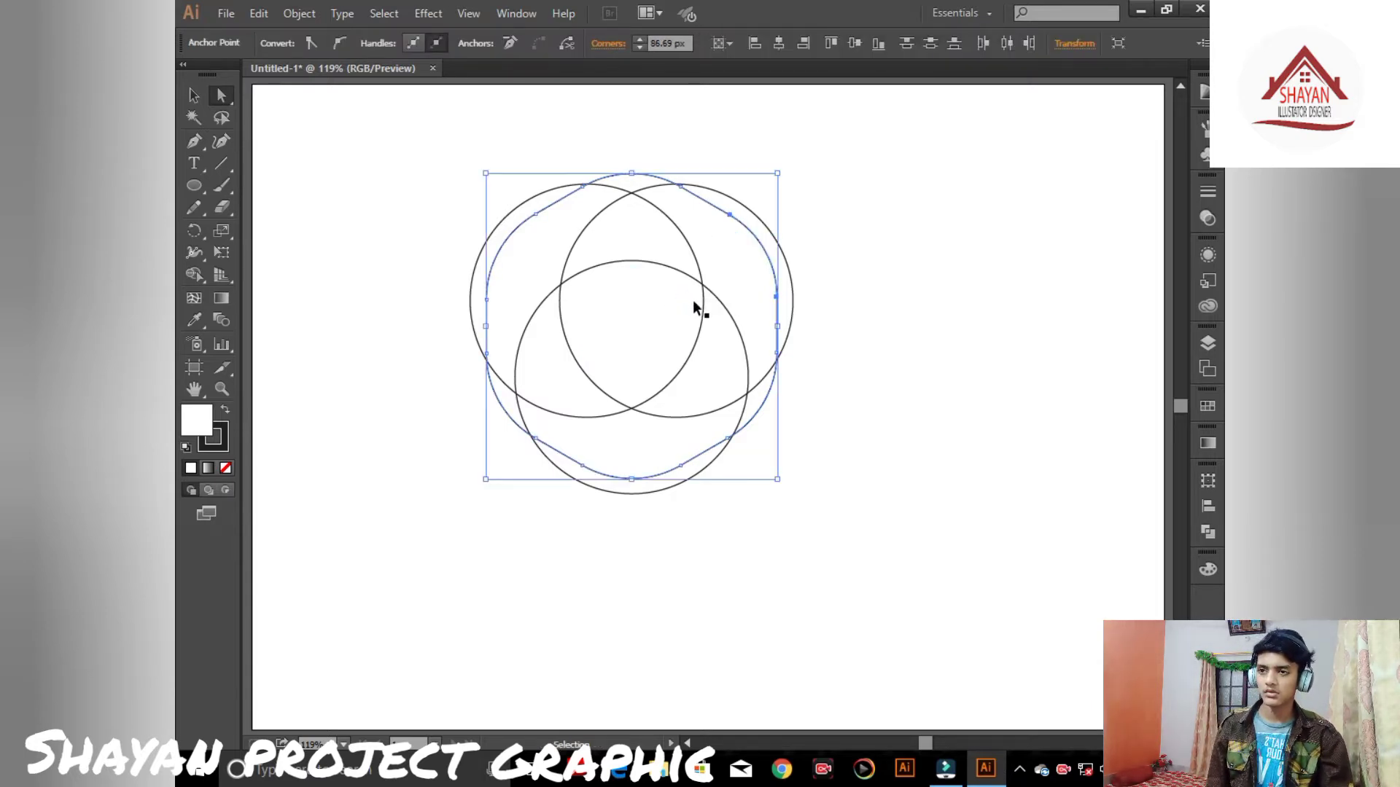
pyautogui.click(856, 238)
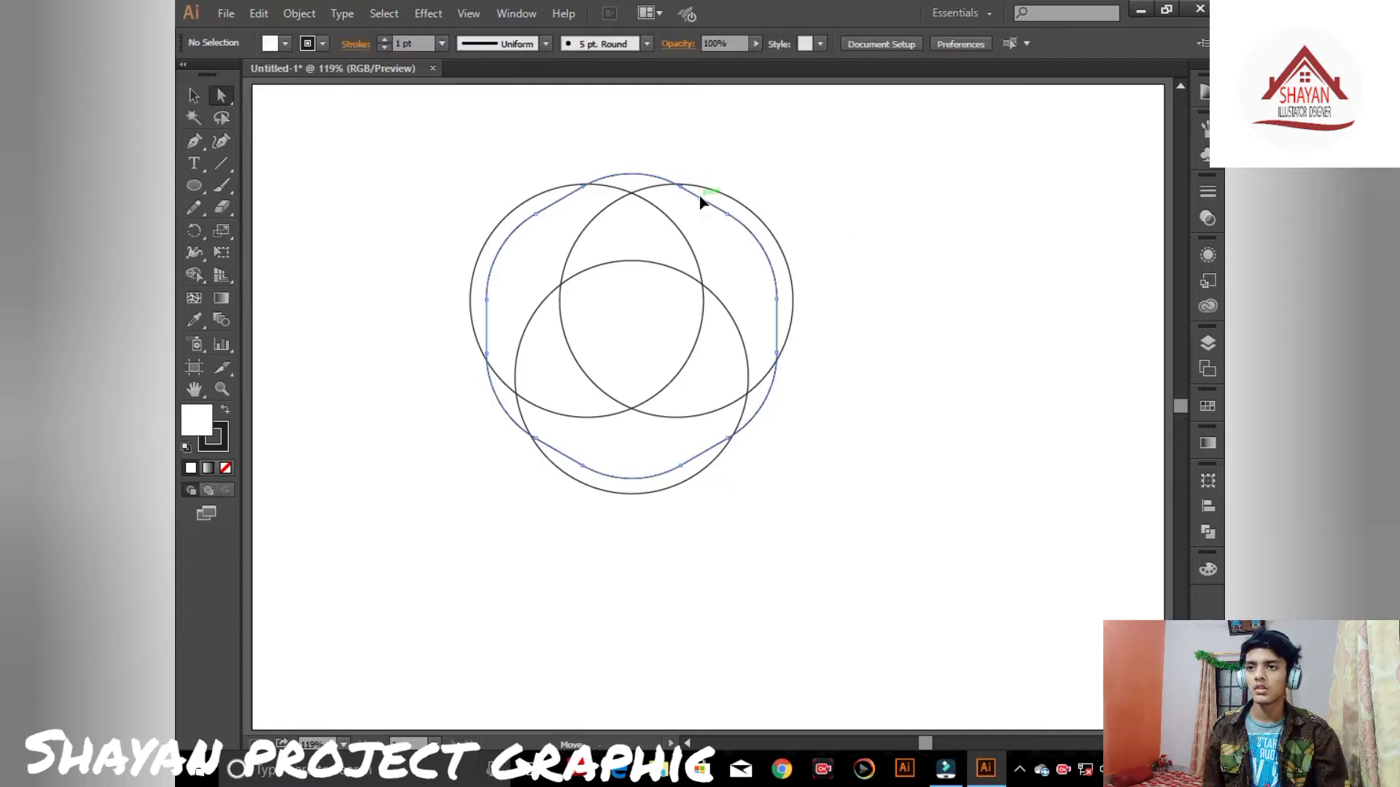
pyautogui.click(700, 202)
pyautogui.click(193, 95)
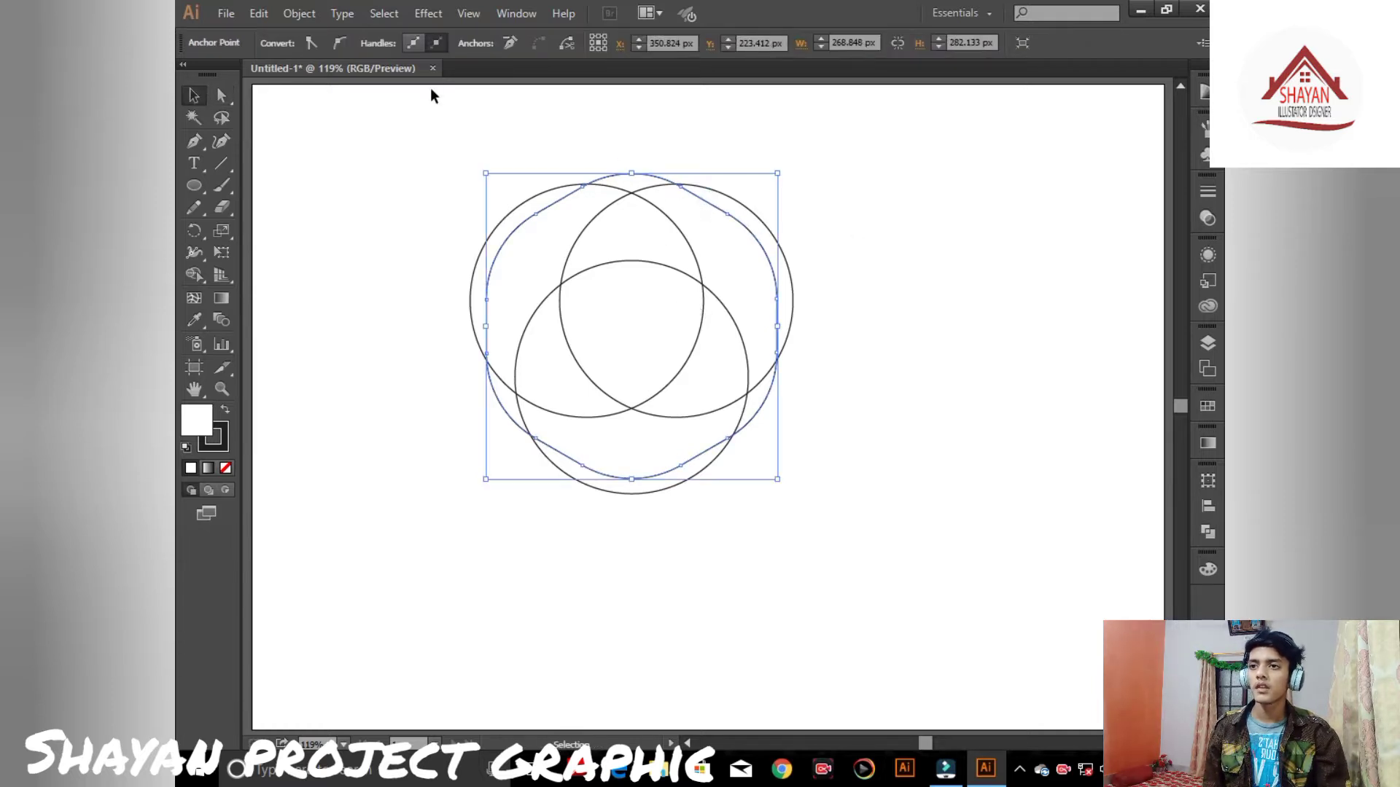
pyautogui.click(431, 88)
pyautogui.click(648, 174)
pyautogui.click(221, 96)
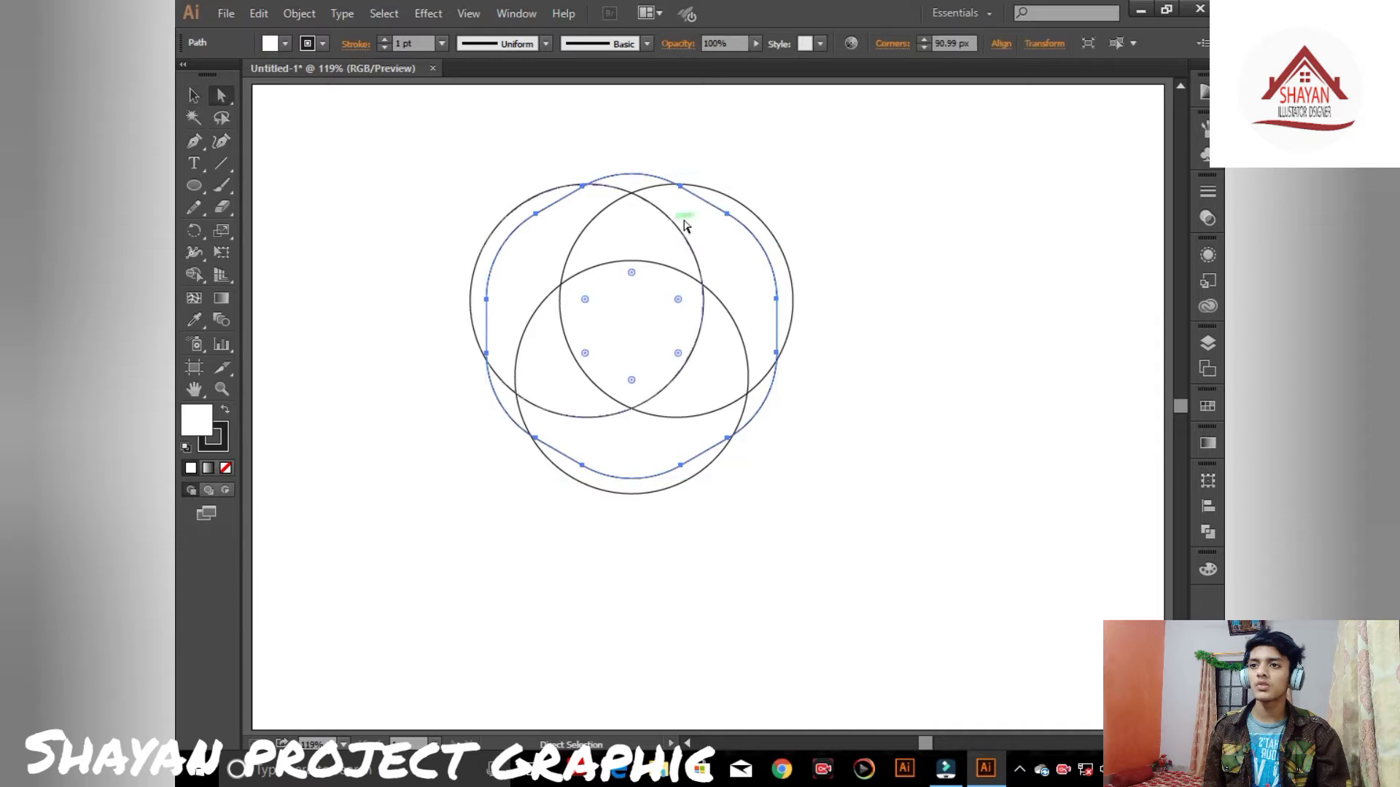
pyautogui.moveTo(633, 281); pyautogui.dragTo(634, 268)
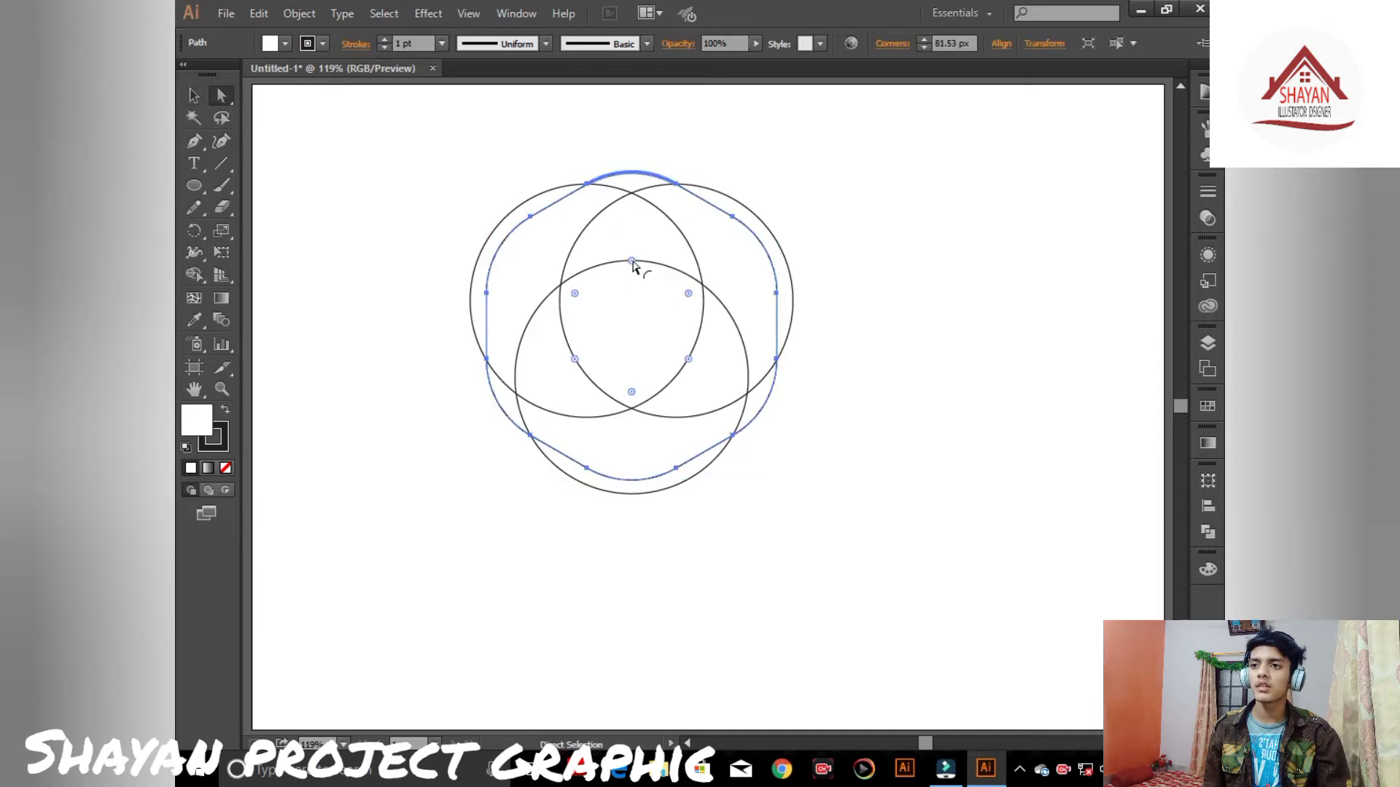
pyautogui.click(194, 96)
pyautogui.click(379, 162)
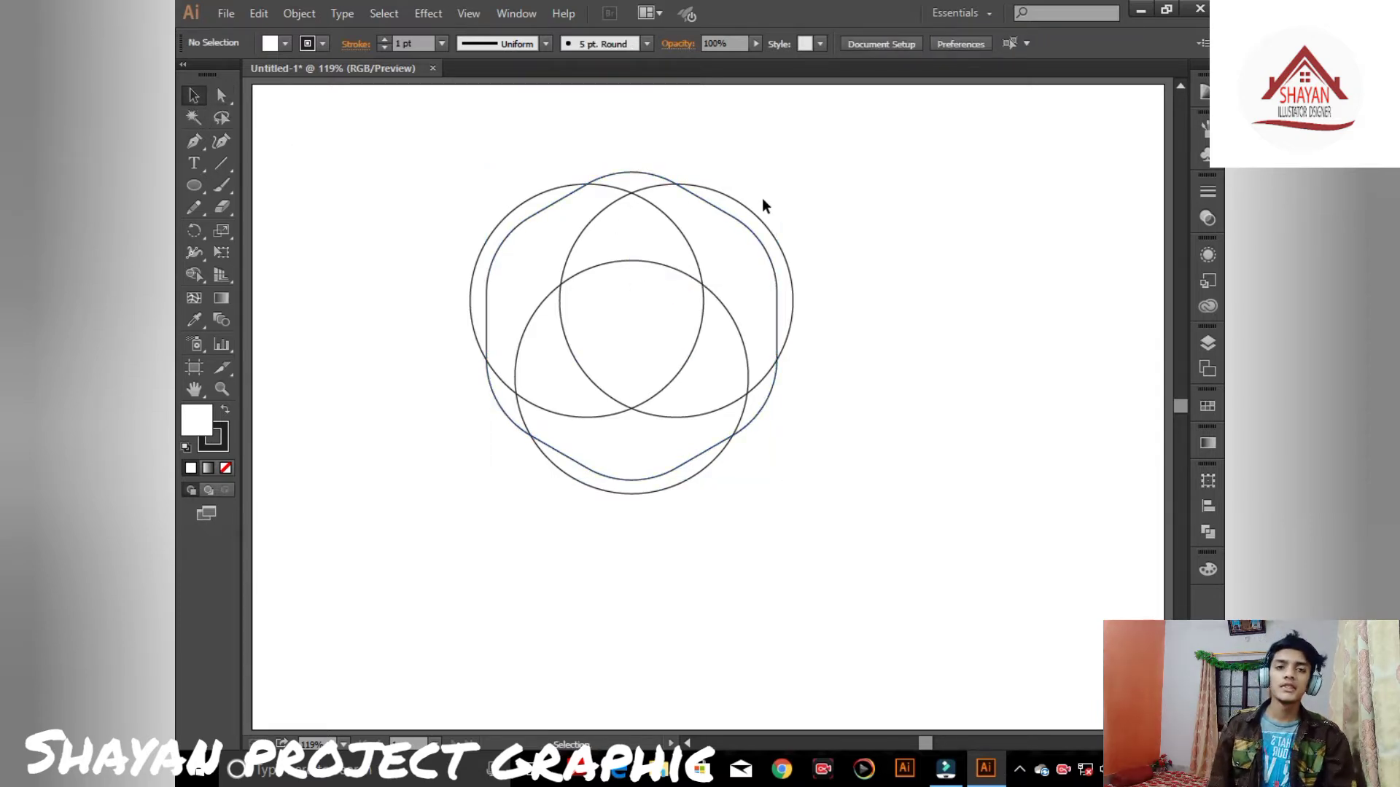
# - Select everything and use Shape Builder with a blue fill to merge the right-hand crescent regions into one shape
pyautogui.hotkey('ctrl', 'a')
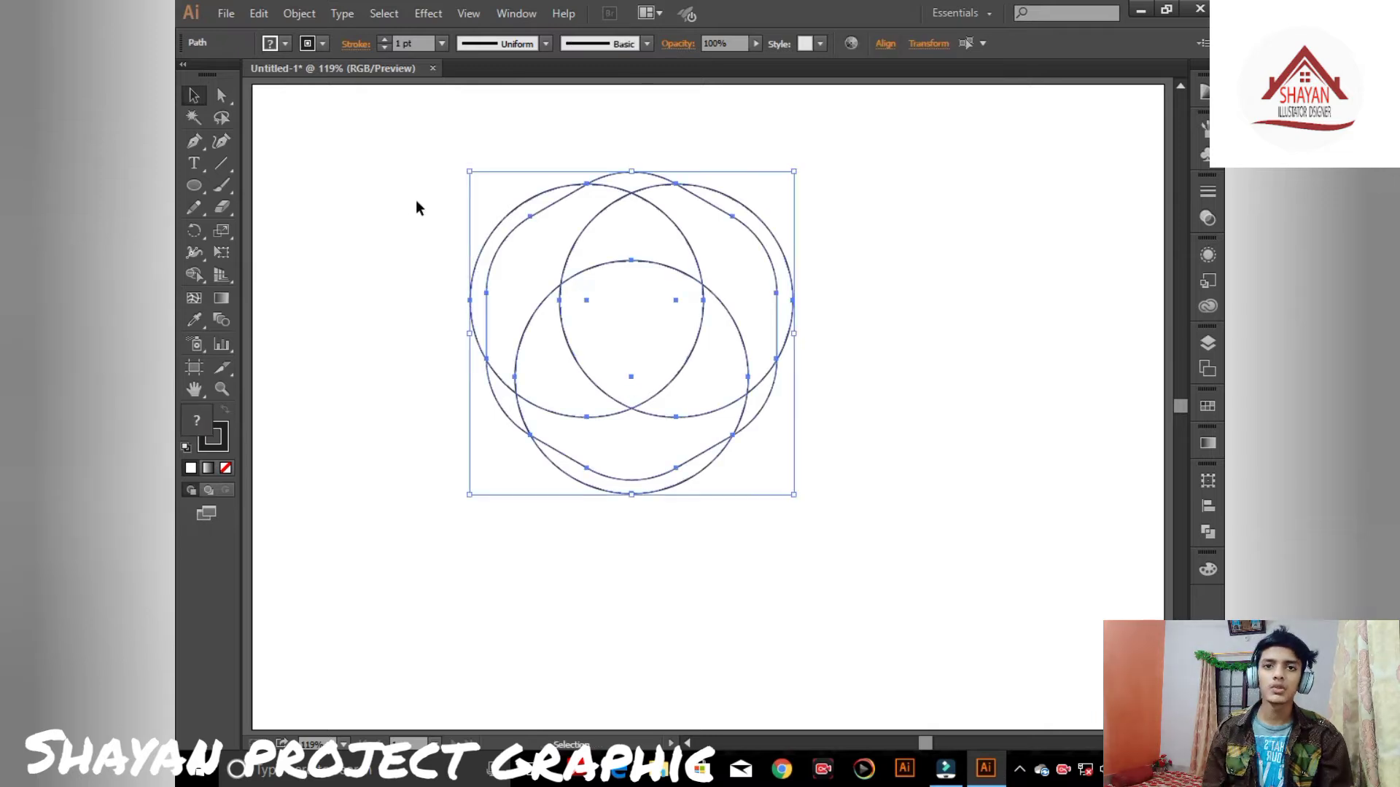
pyautogui.click(194, 275)
pyautogui.click(270, 43)
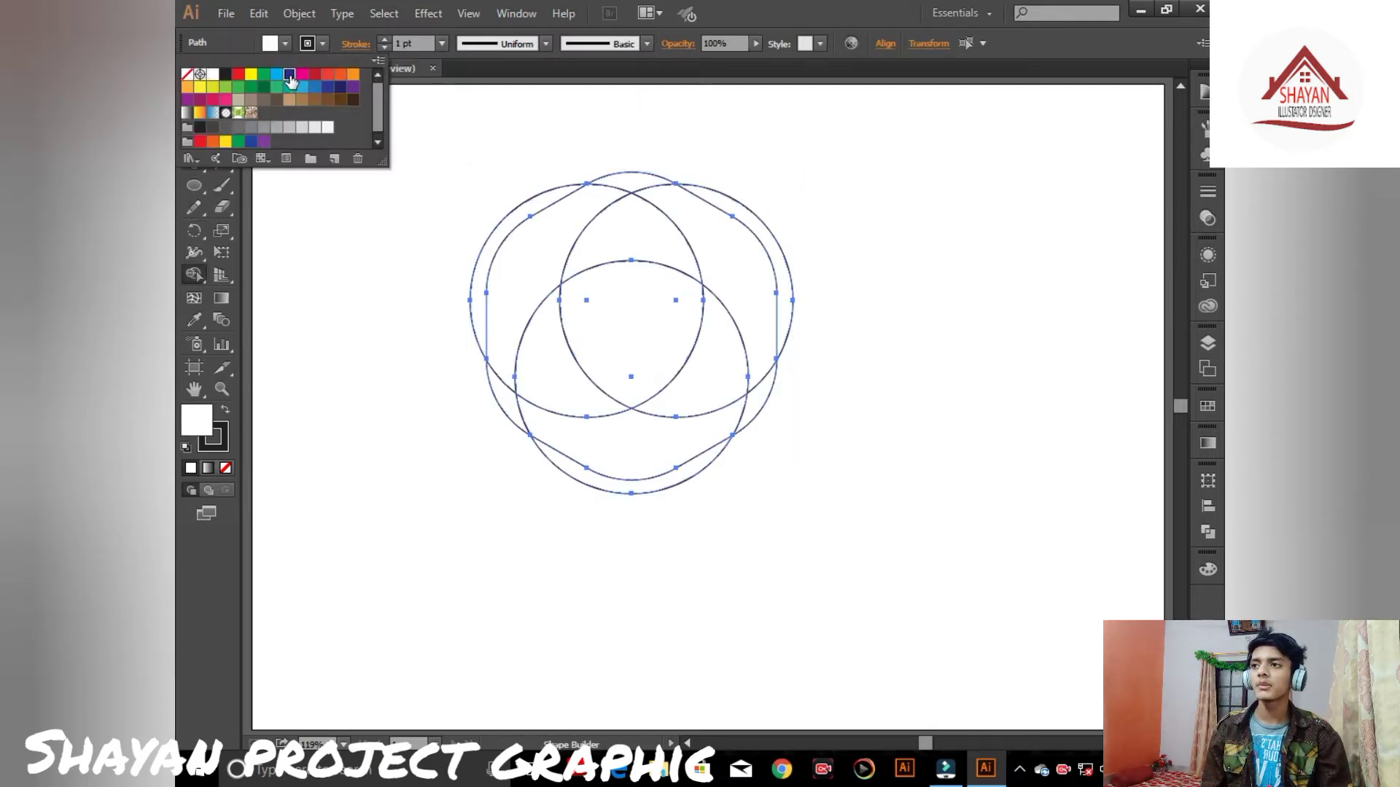
pyautogui.click(289, 73)
pyautogui.click(638, 183)
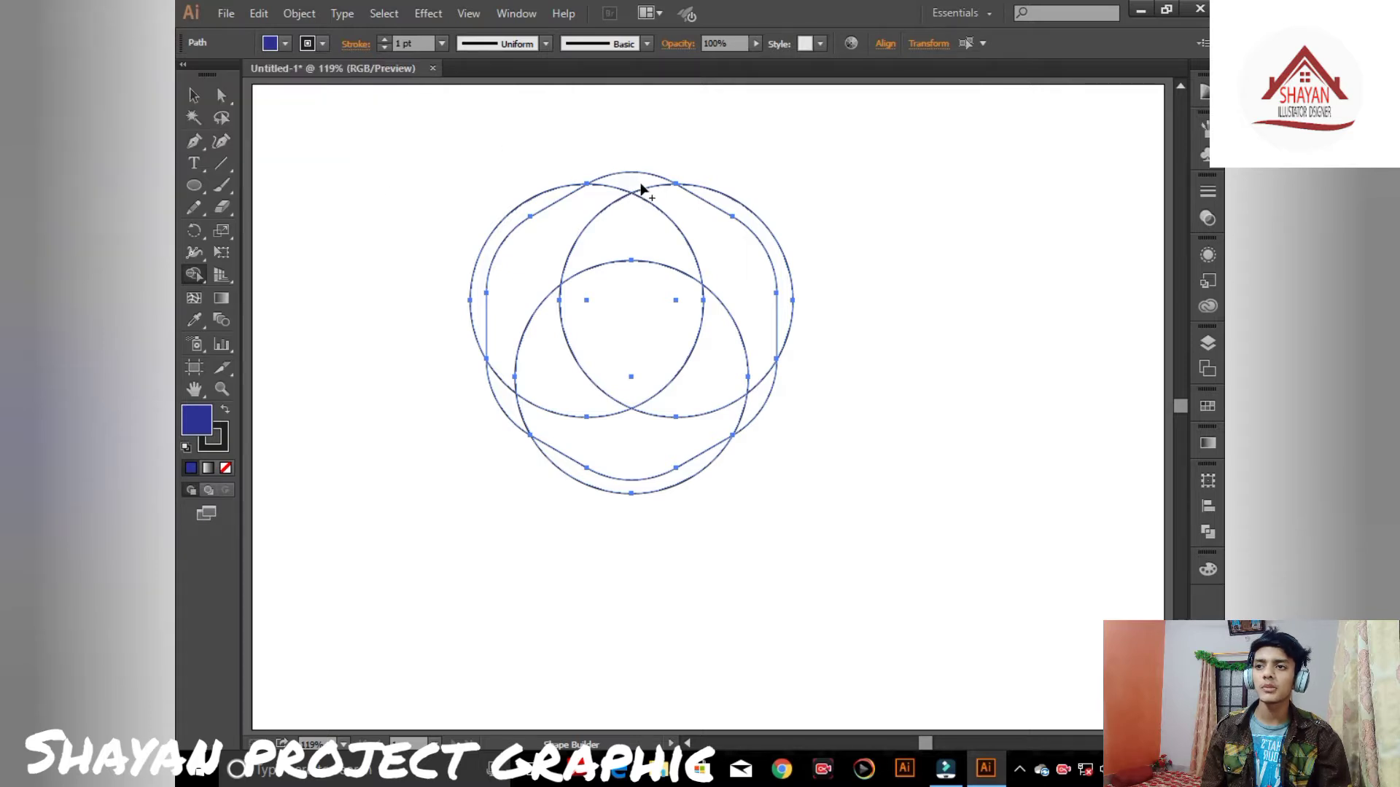
pyautogui.moveTo(644, 193); pyautogui.dragTo(721, 246)
pyautogui.moveTo(739, 336); pyautogui.dragTo(734, 357)
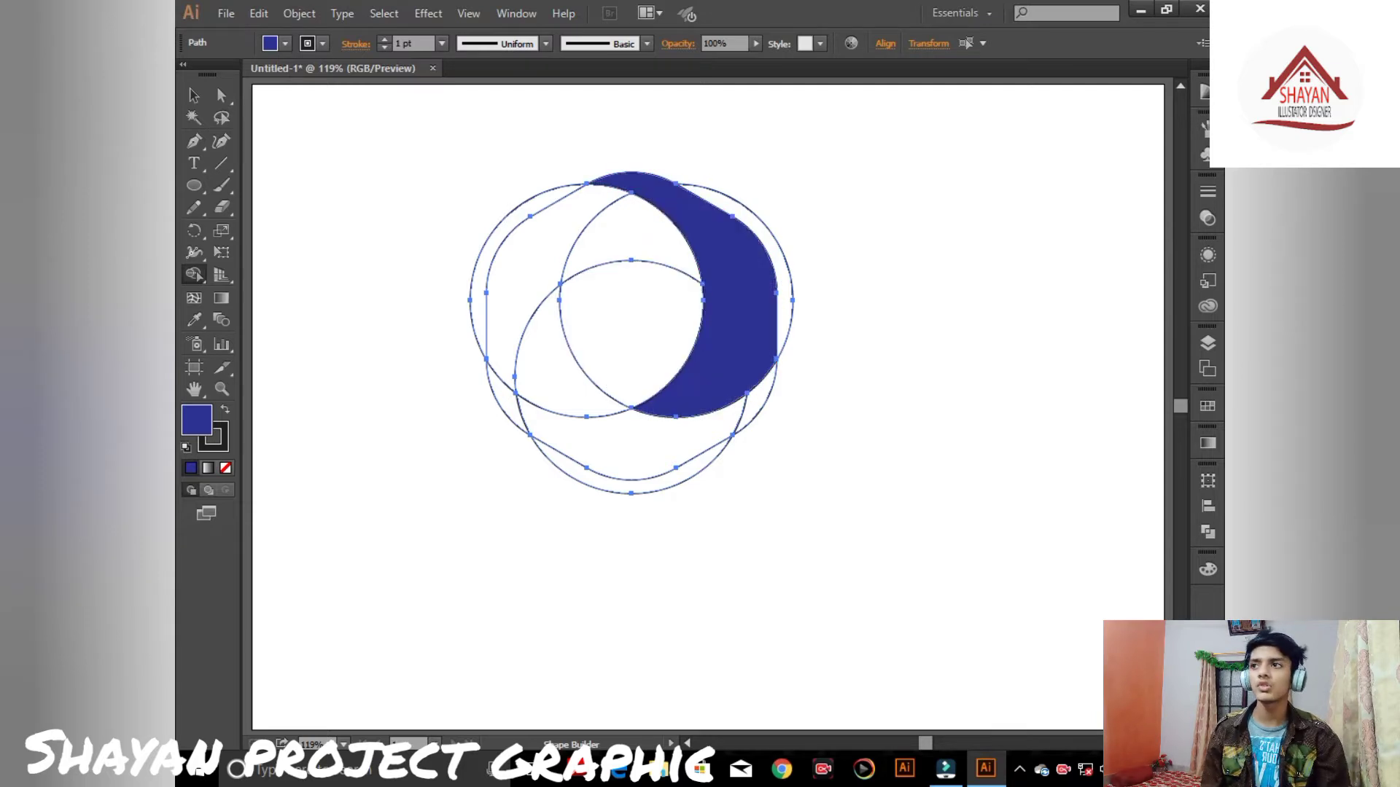
# - Switch the fill to orange and merge the left-hand regions into one orange shape with Shape Builder
pyautogui.click(285, 44)
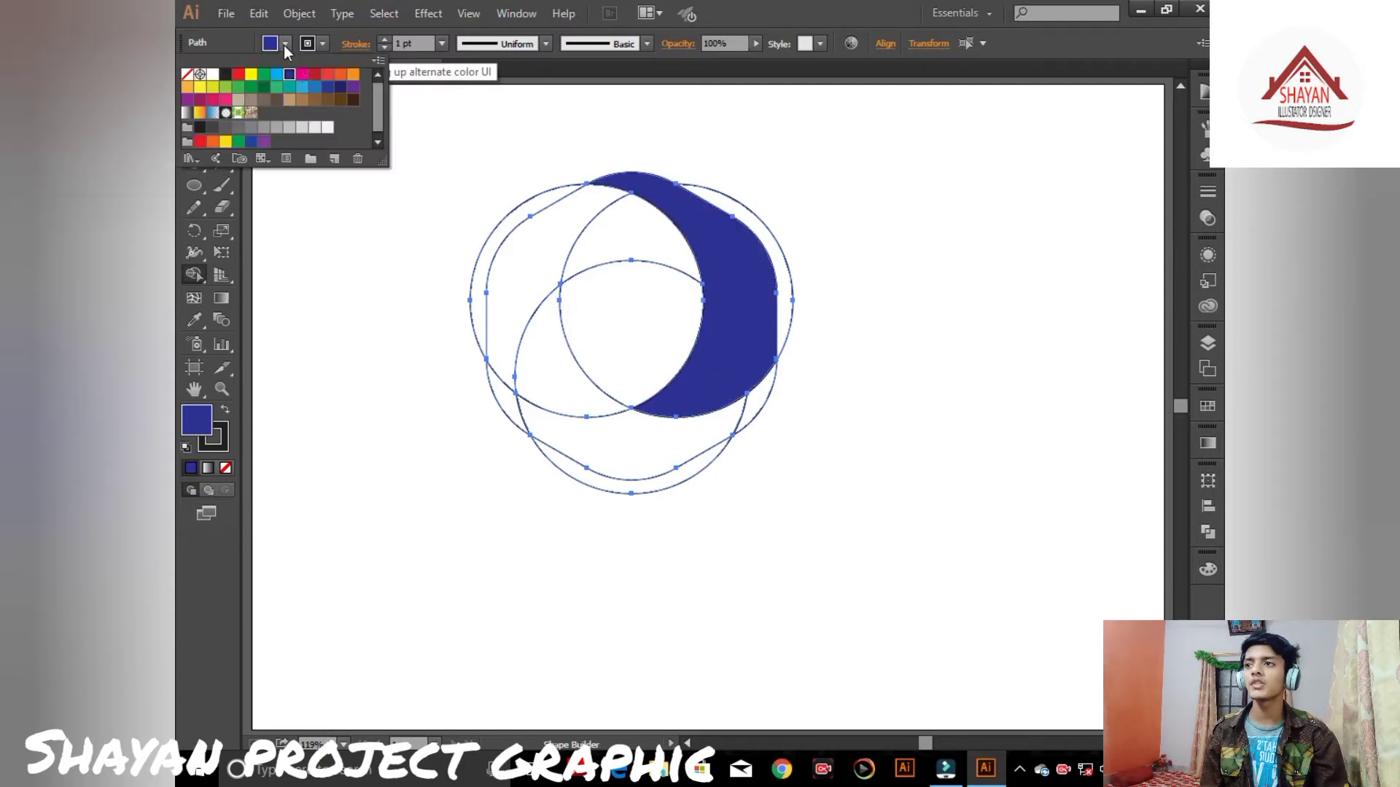
pyautogui.click(352, 75)
pyautogui.click(570, 213)
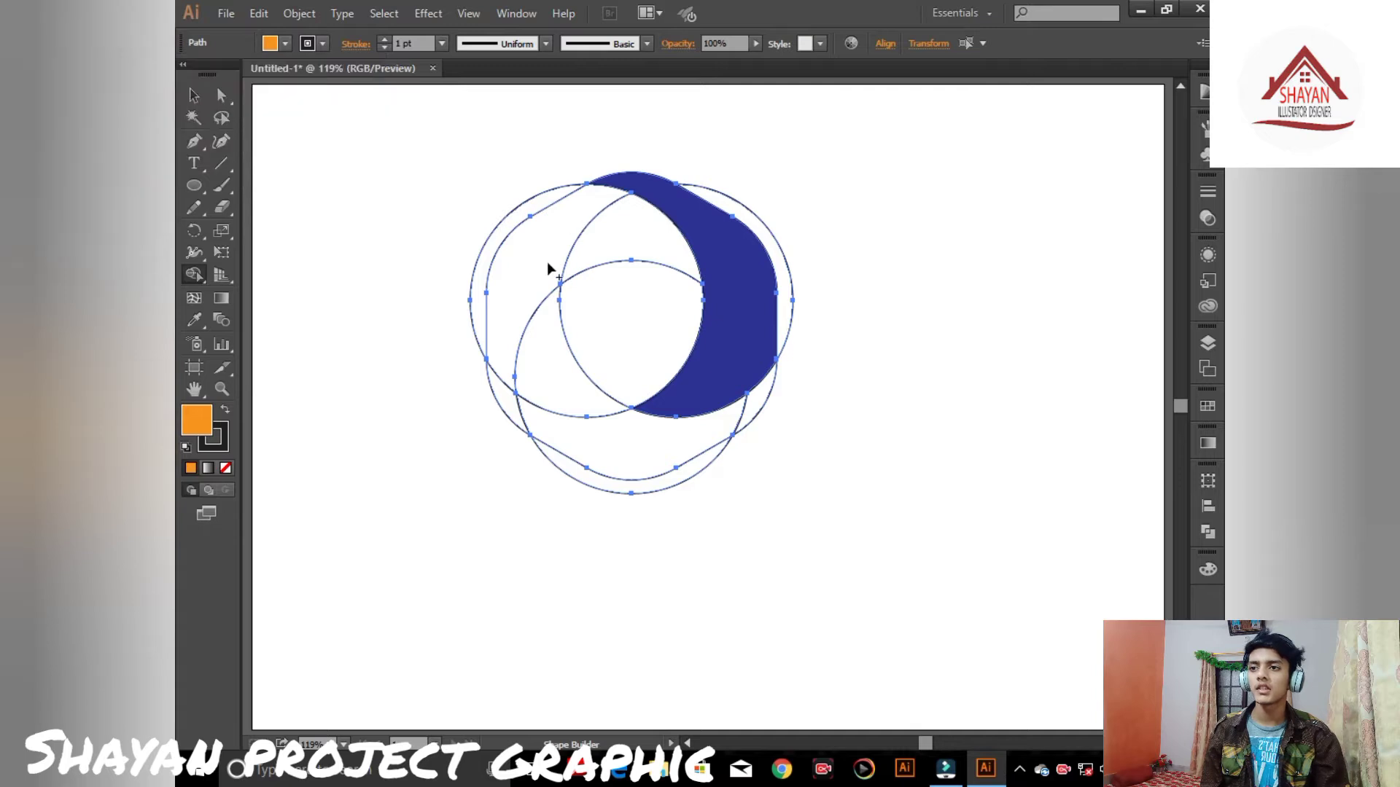
pyautogui.click(519, 302)
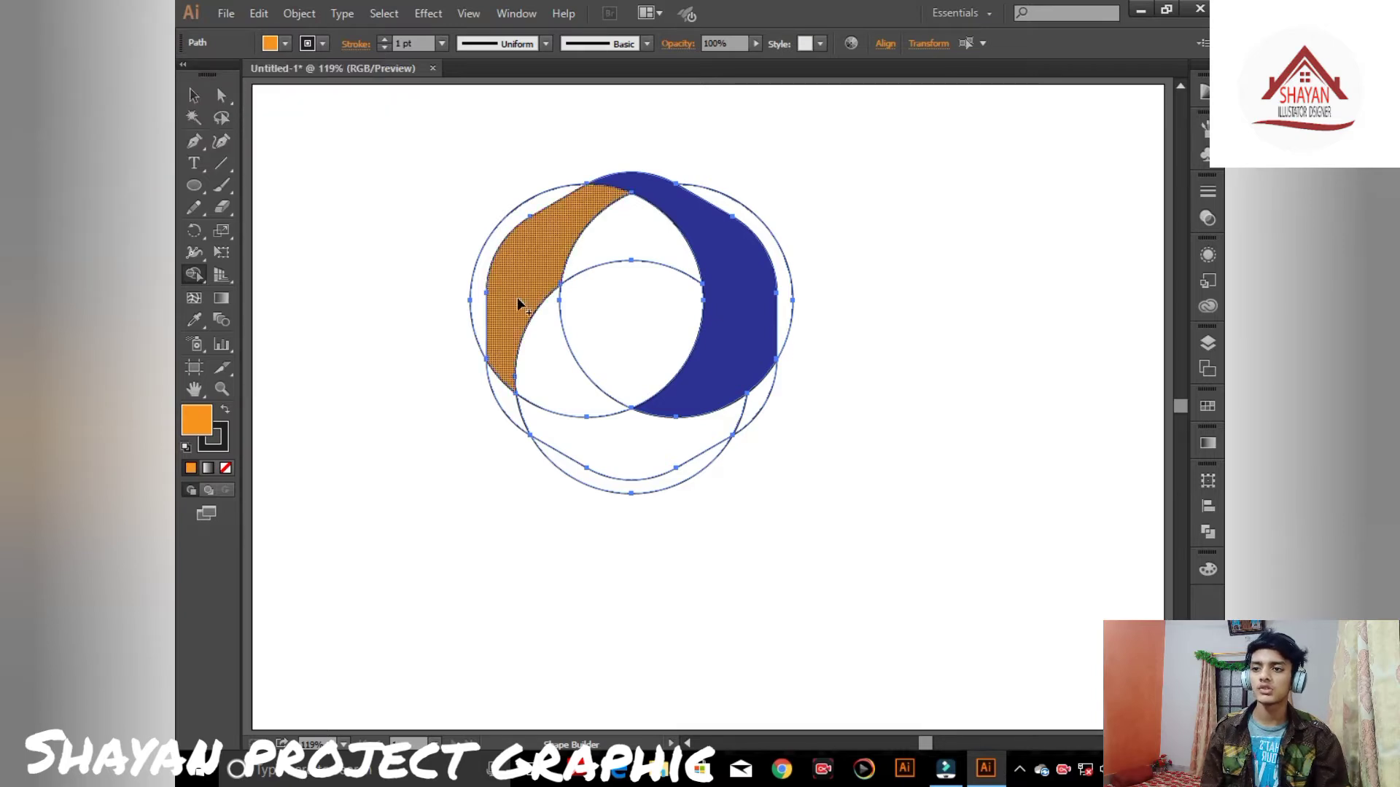
pyautogui.moveTo(514, 334)
pyautogui.mouseDown()
pyautogui.moveTo(511, 401)
pyautogui.moveTo(507, 332)
pyautogui.moveTo(539, 321)
pyautogui.mouseUp()
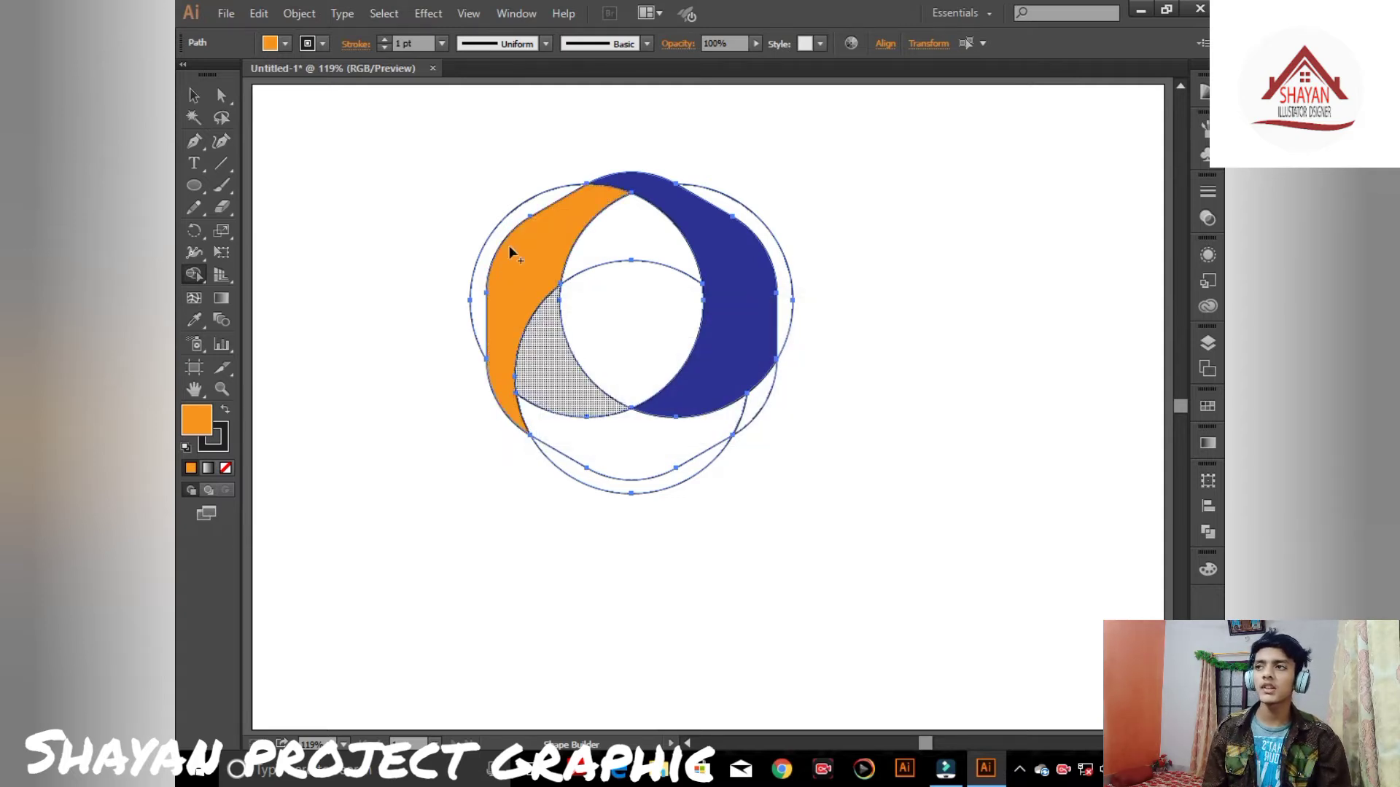
# - Switch the fill to purple and merge the bottom regions into one purple shape with Shape Builder
pyautogui.click(286, 44)
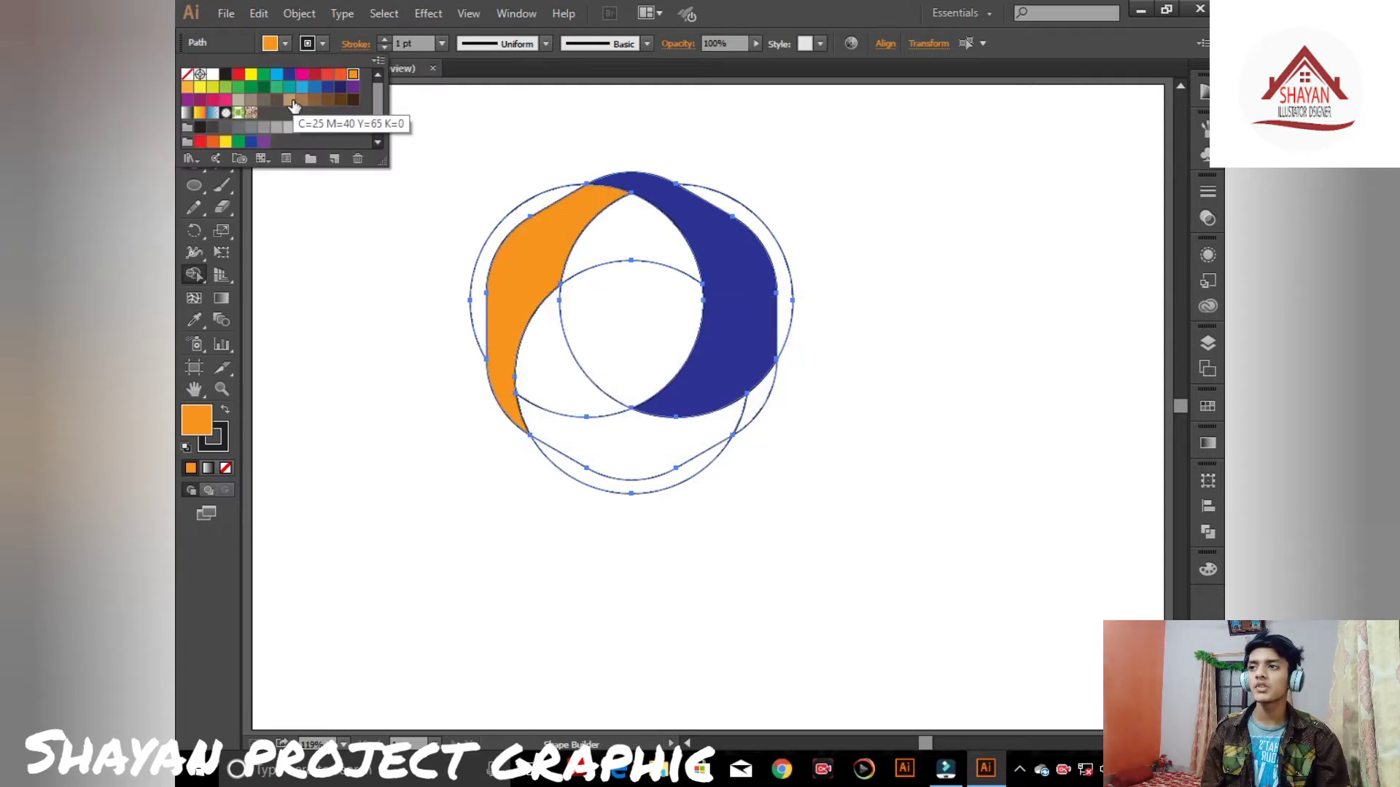
pyautogui.click(187, 99)
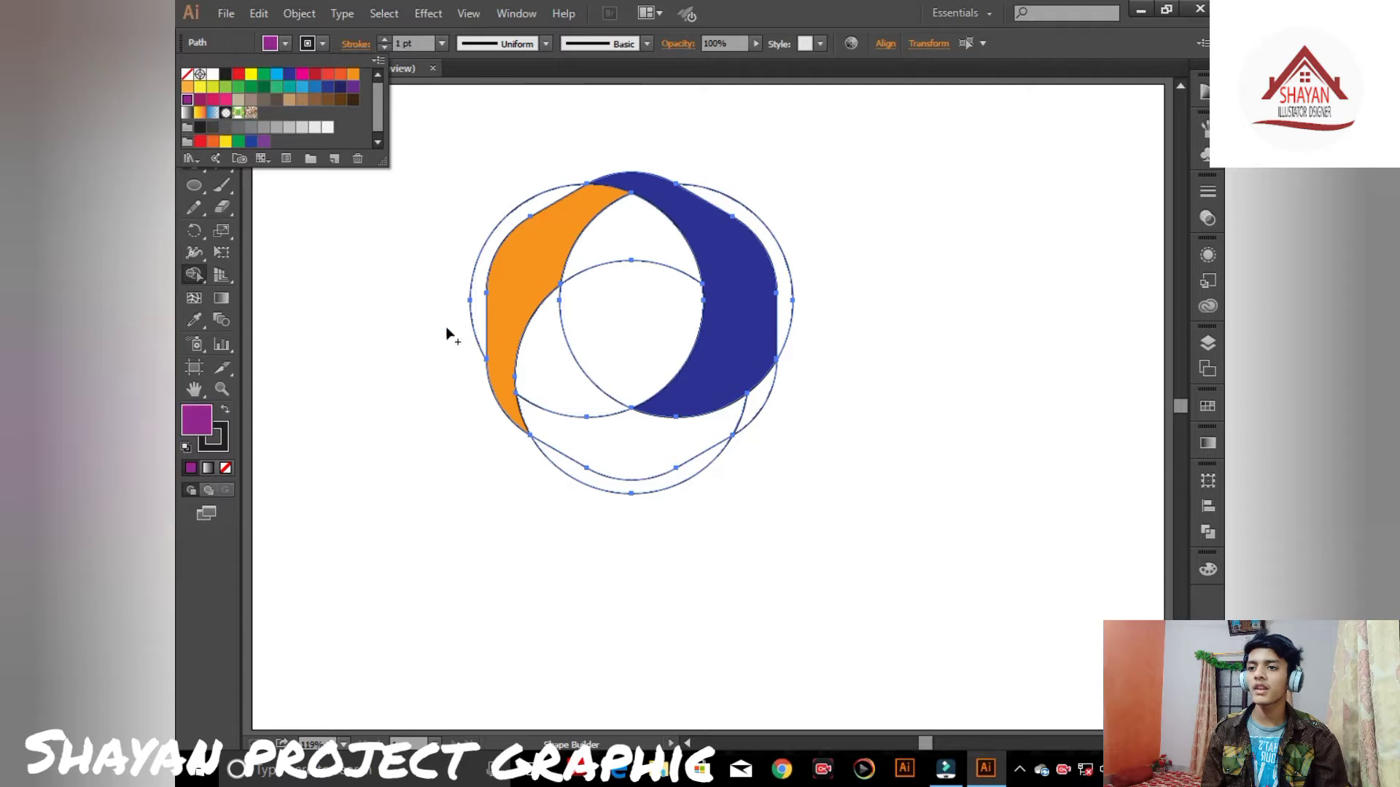
pyautogui.click(541, 397)
pyautogui.moveTo(571, 401)
pyautogui.mouseDown()
pyautogui.moveTo(610, 434)
pyautogui.moveTo(759, 409)
pyautogui.mouseUp()
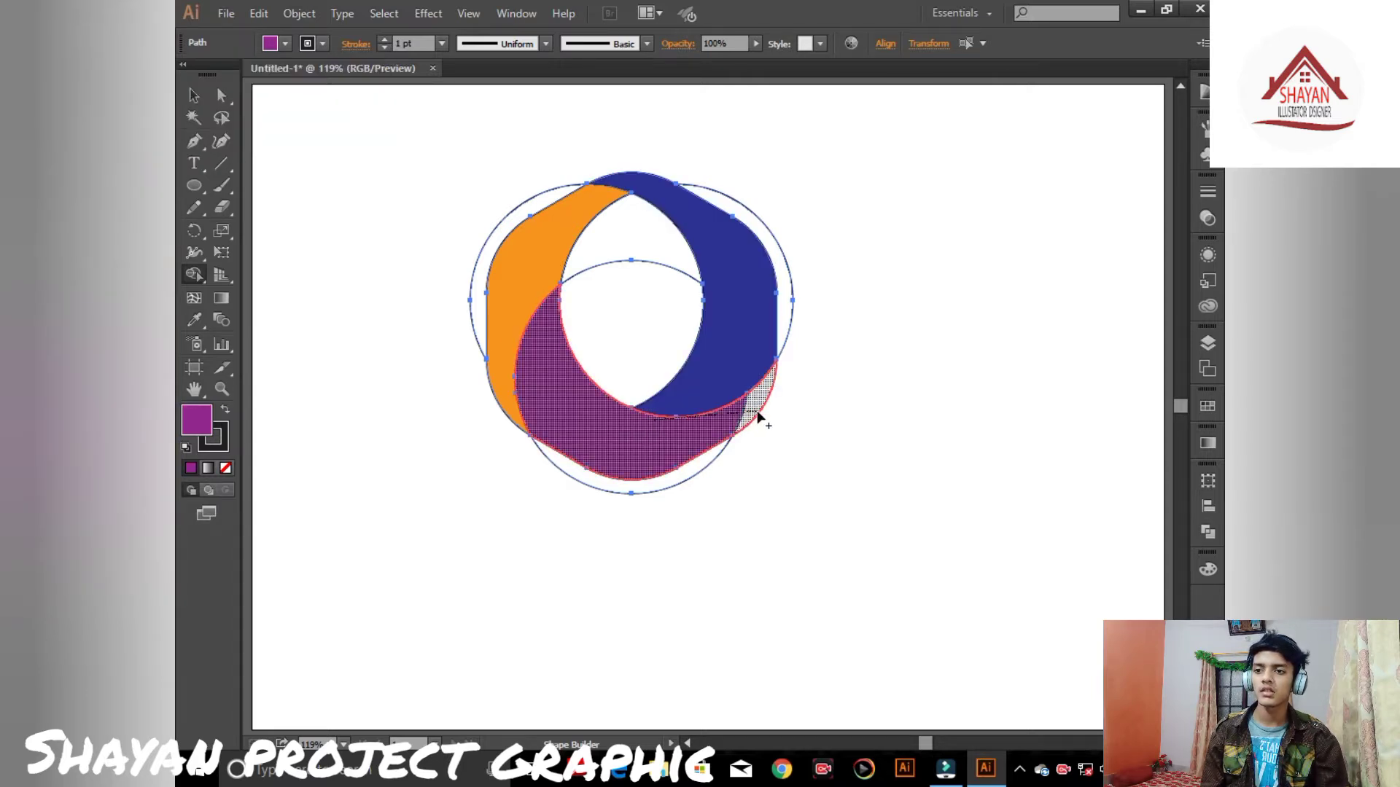
# - Delete the four leftover circle outlines around the coloured shapes
pyautogui.press('v')
pyautogui.click(318, 122)
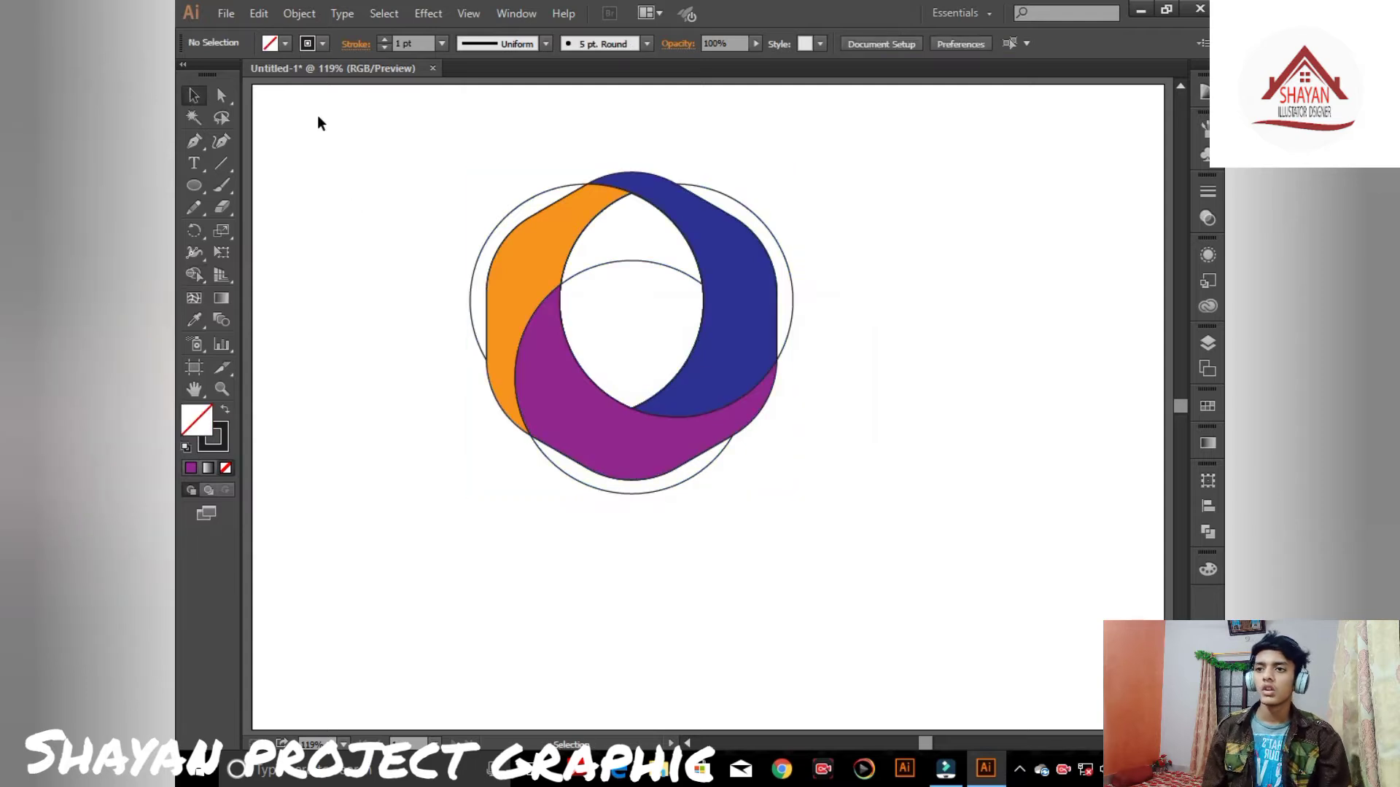
pyautogui.click(686, 279)
pyautogui.press('Delete')
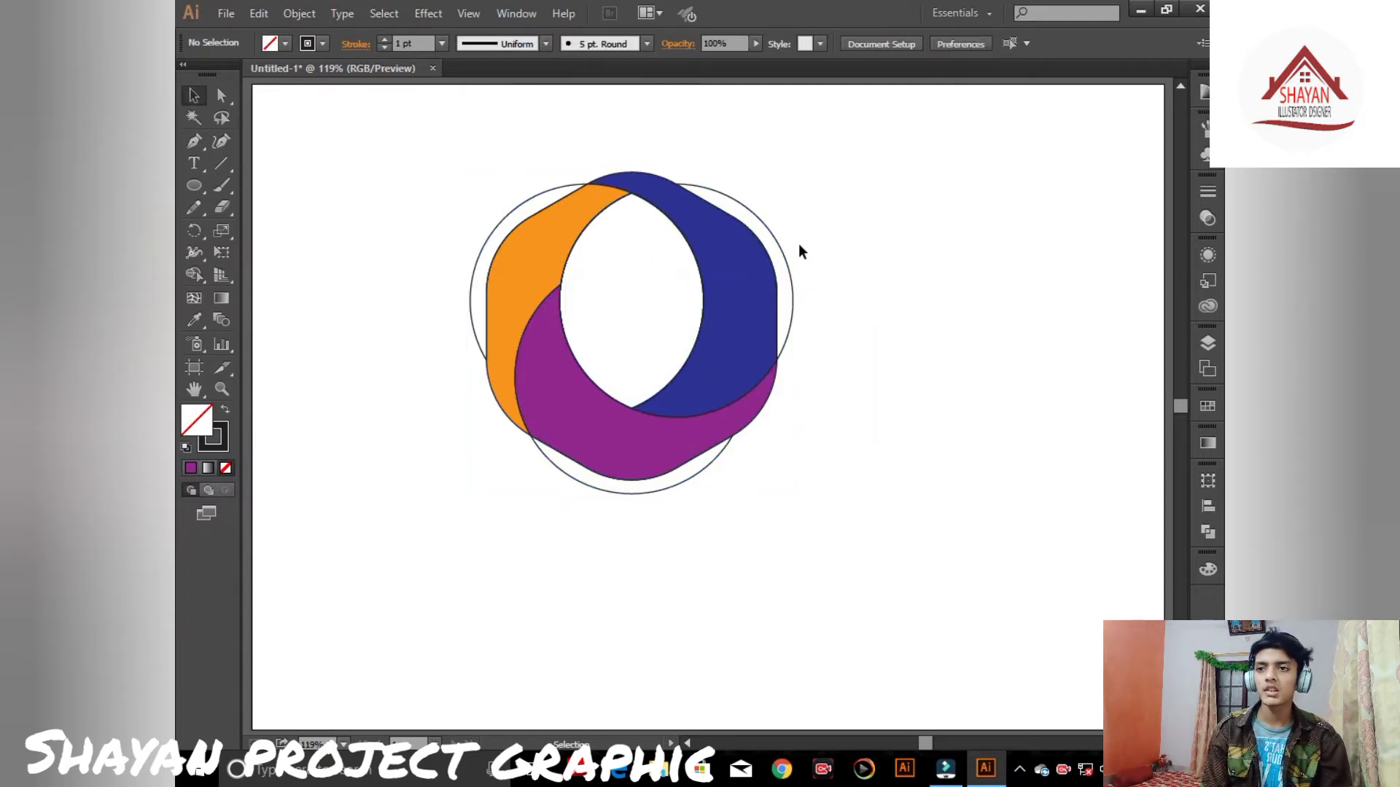
pyautogui.click(778, 244)
pyautogui.press('Delete')
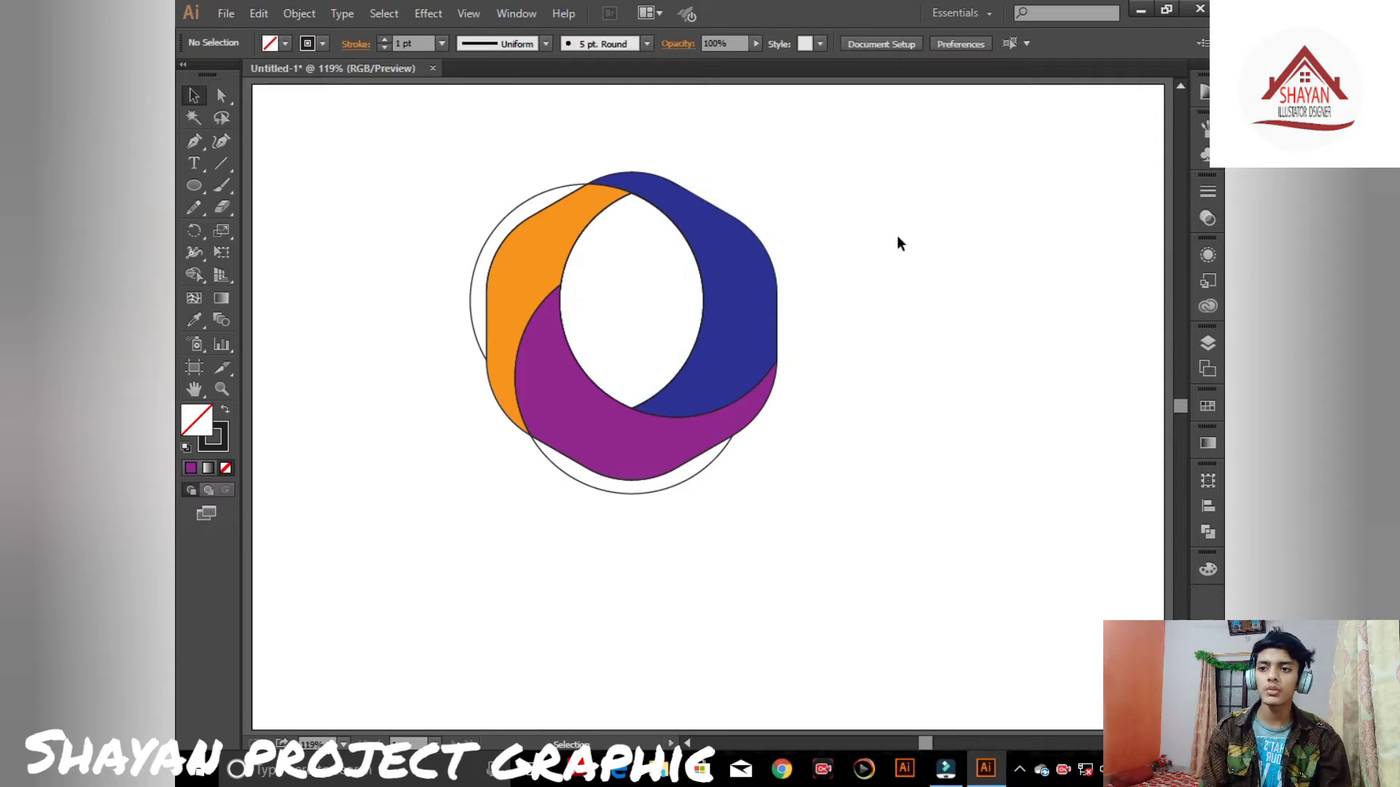
pyautogui.click(707, 464)
pyautogui.press('Delete')
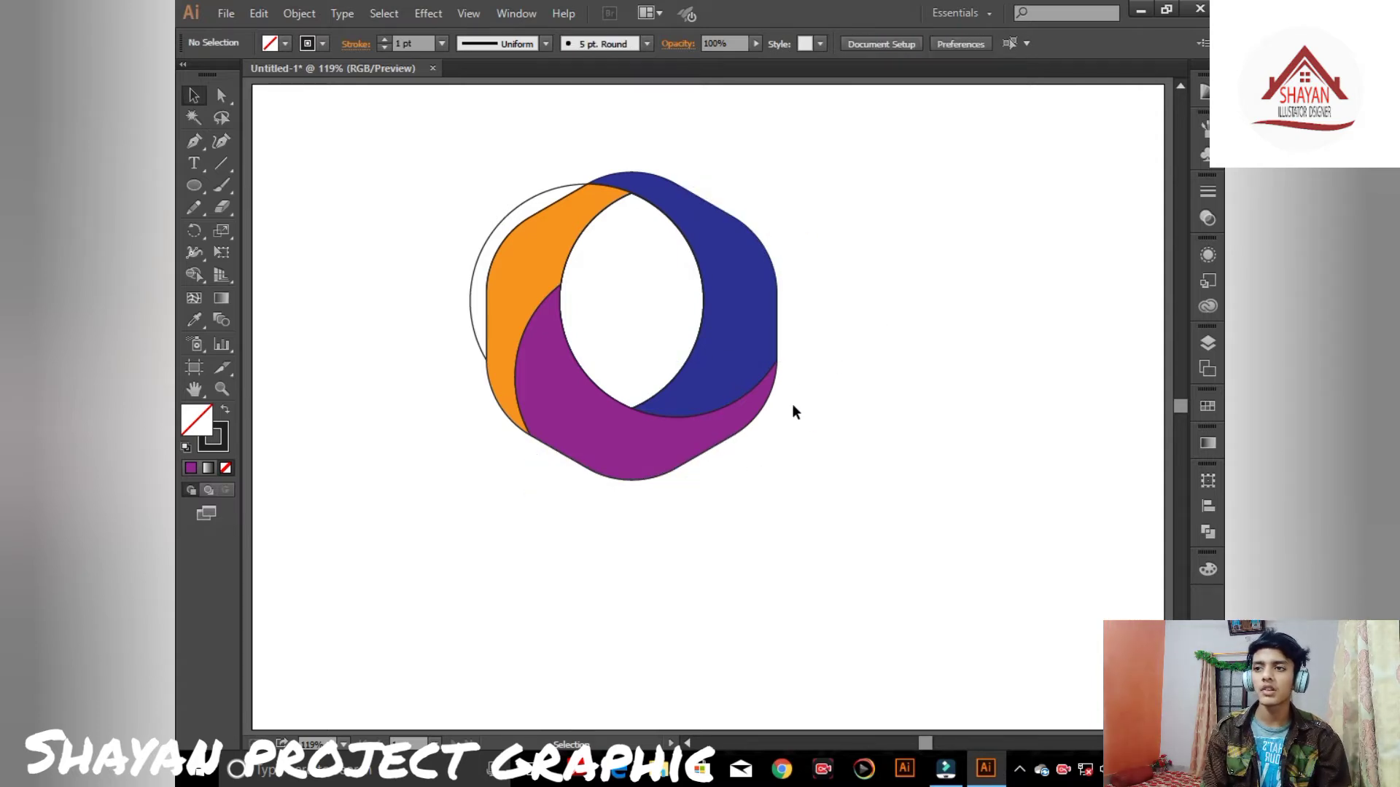
pyautogui.click(557, 190)
pyautogui.press('Delete')
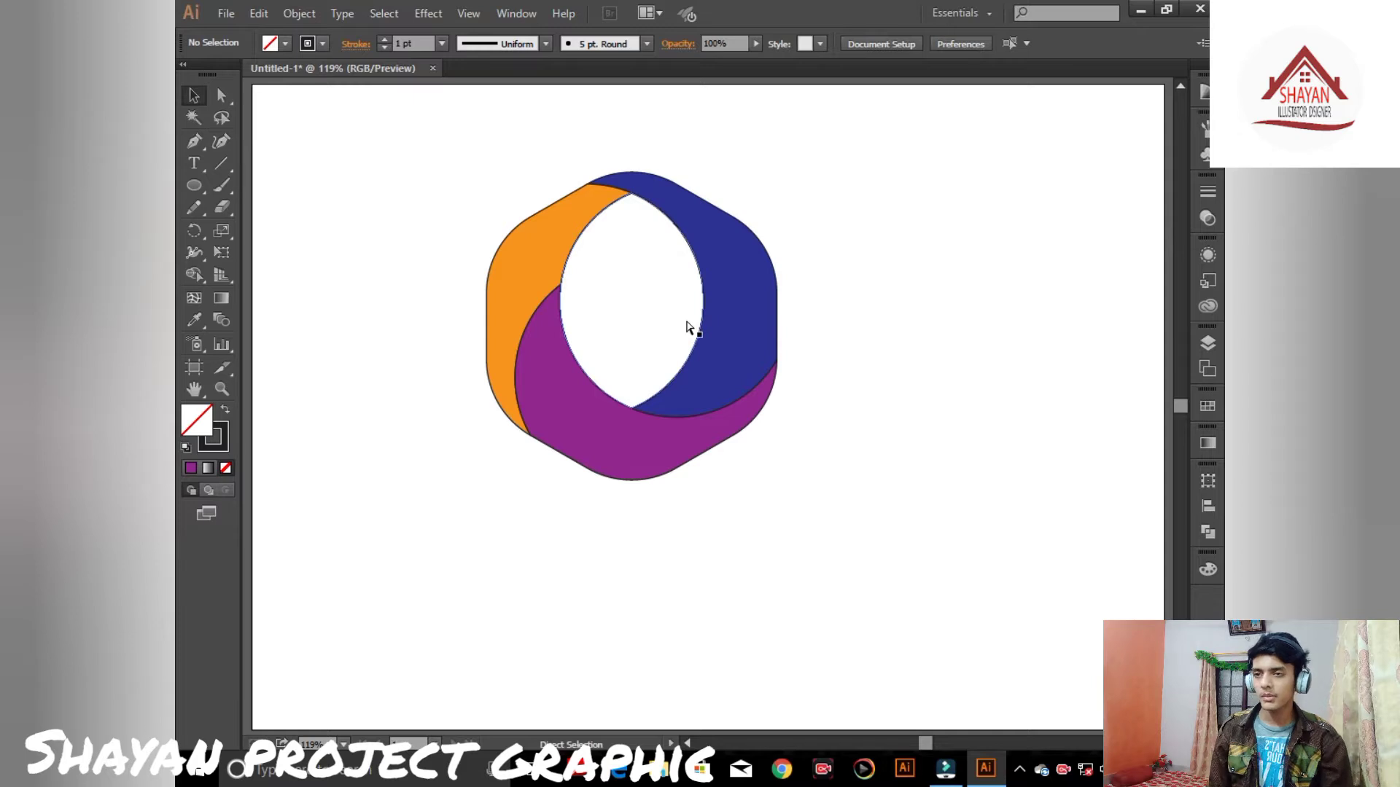
# - Select all shapes and set their stroke to none
pyautogui.hotkey('ctrl', 'a')
pyautogui.click(218, 437)
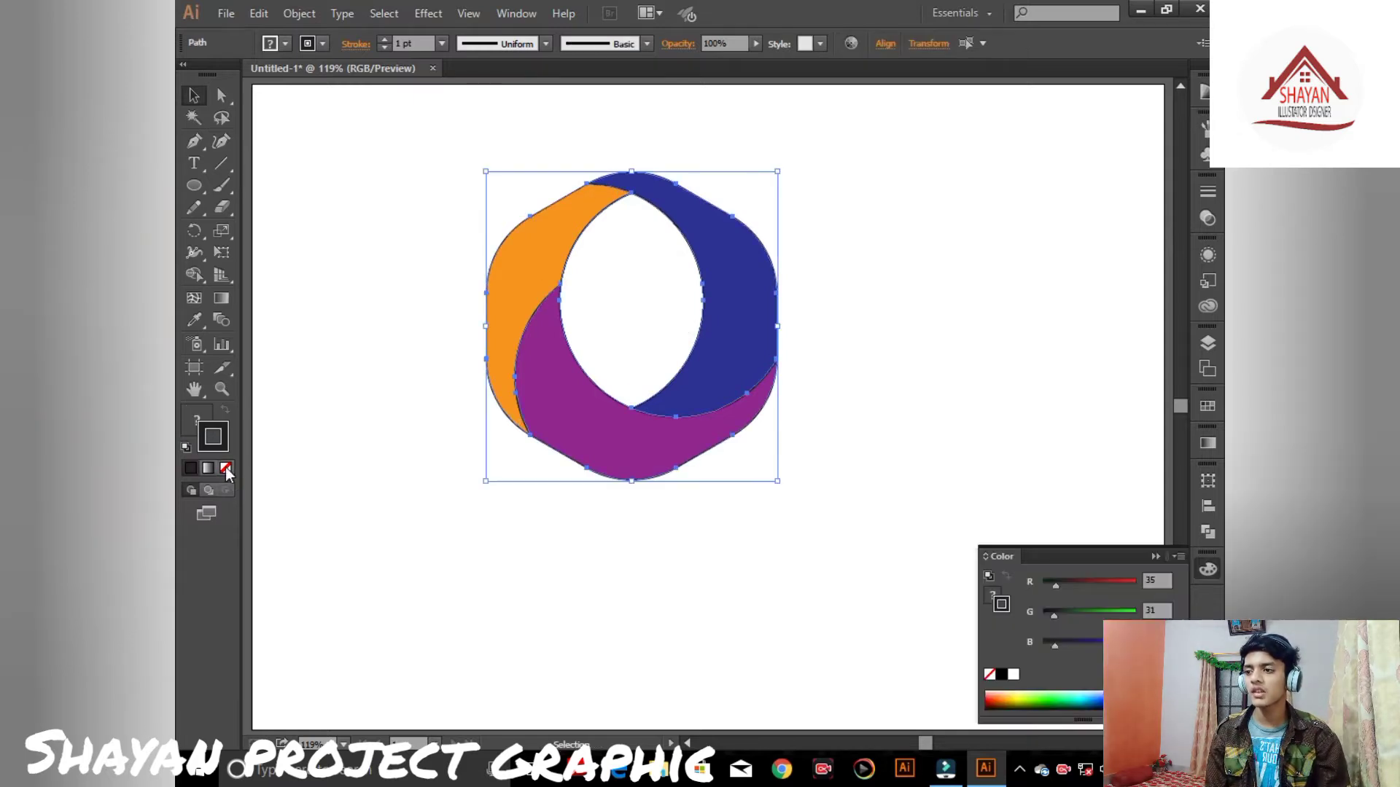
pyautogui.press('/')
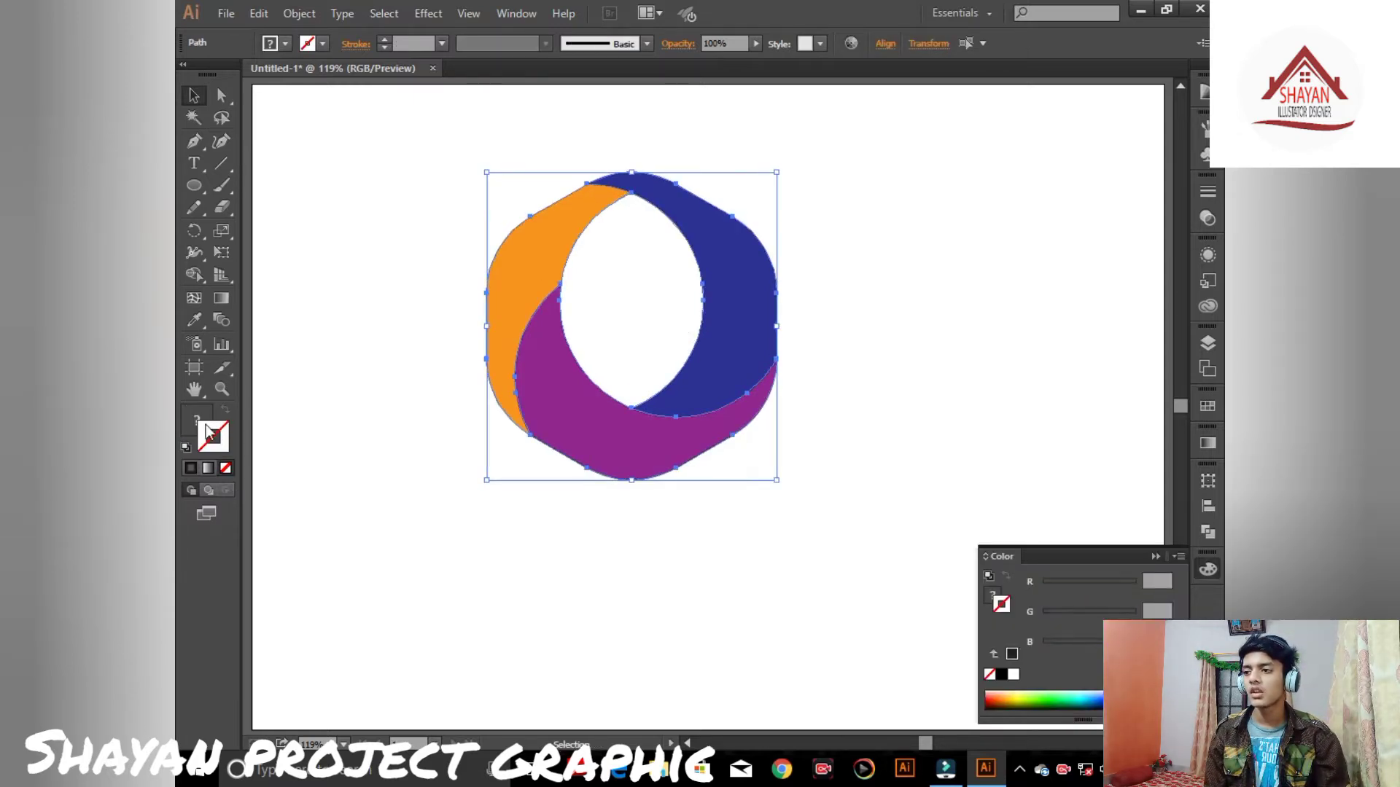
pyautogui.click(1152, 555)
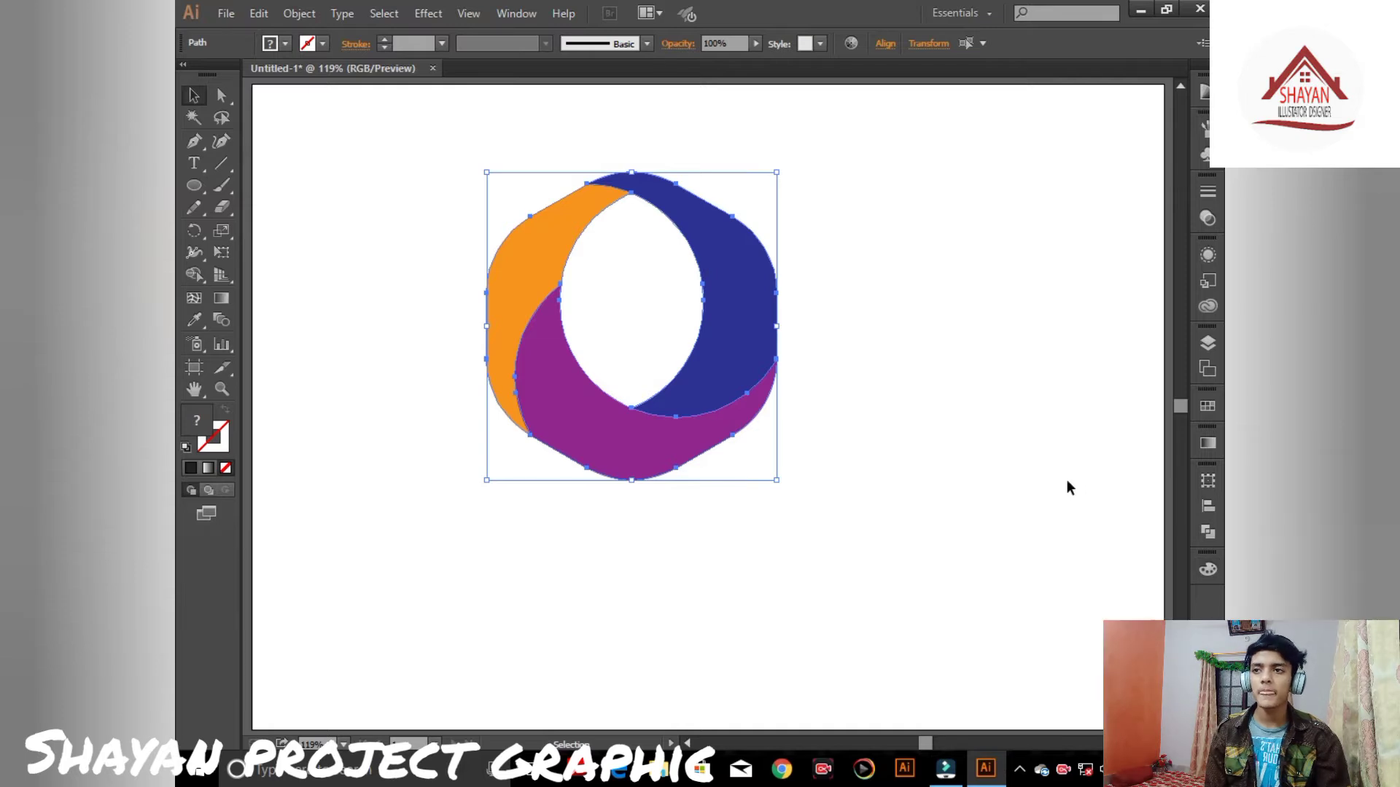
pyautogui.click(1066, 487)
# - Select all the logo shapes and apply the default linear gradient fill
pyautogui.hotkey('ctrl', '+')
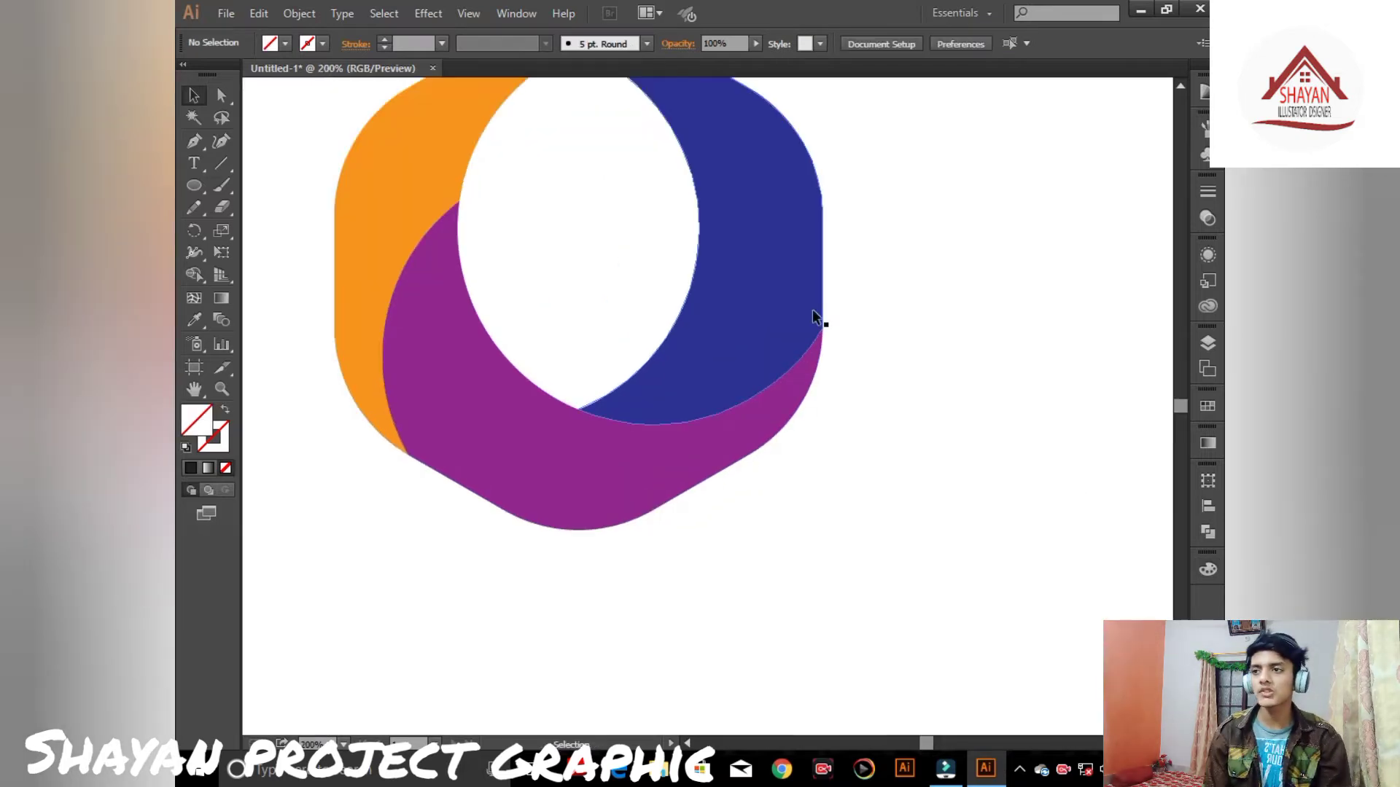
pyautogui.moveTo(760, 298); pyautogui.dragTo(851, 433)
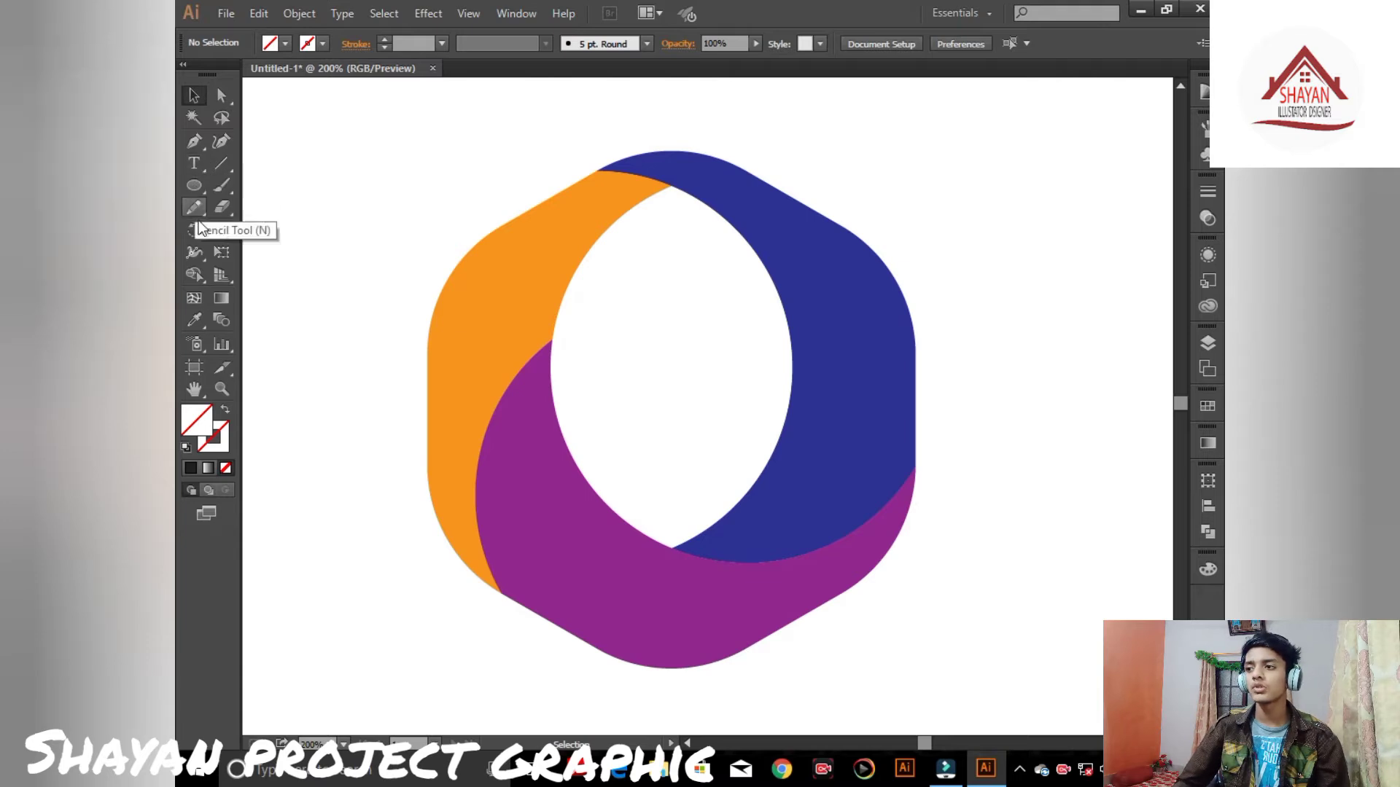
pyautogui.hotkey('ctrl', 'a')
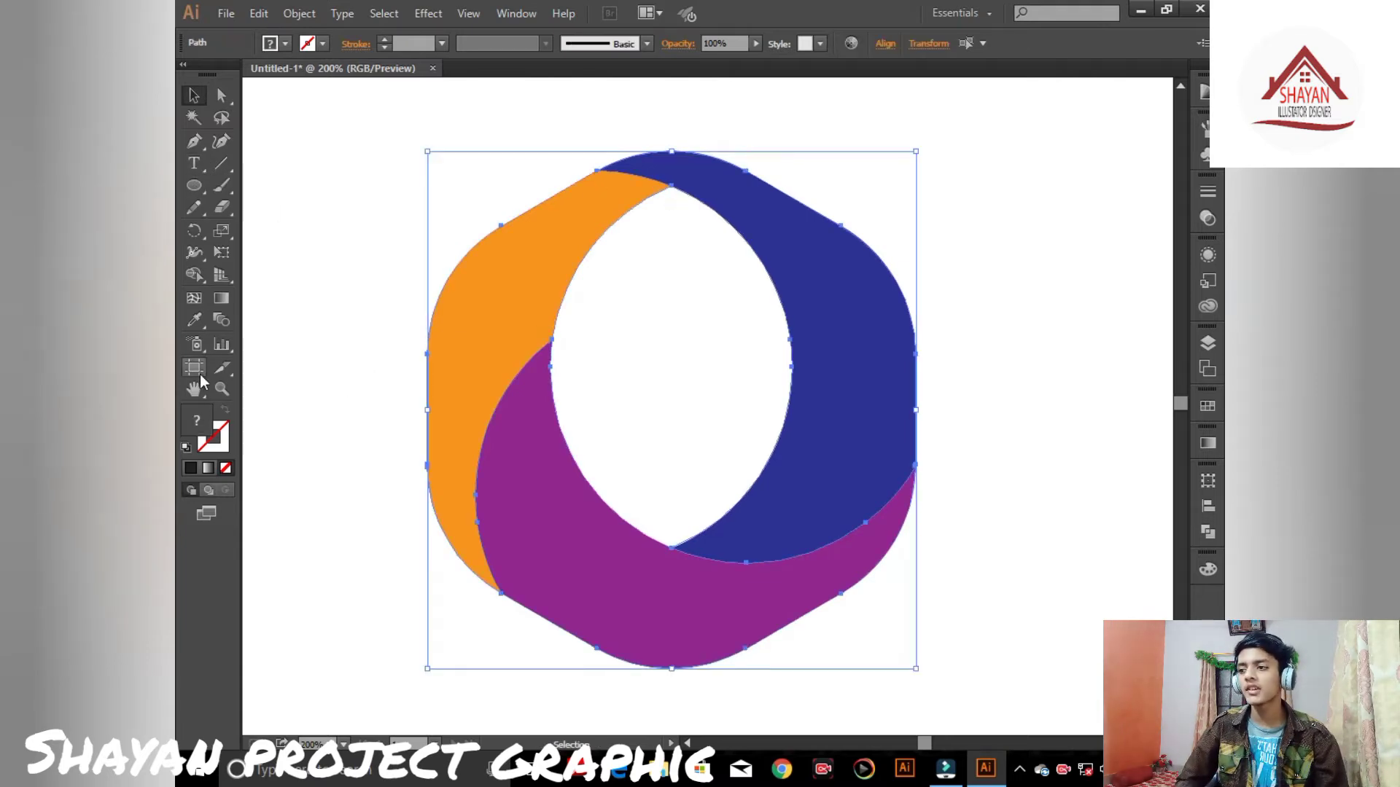
pyautogui.click(208, 468)
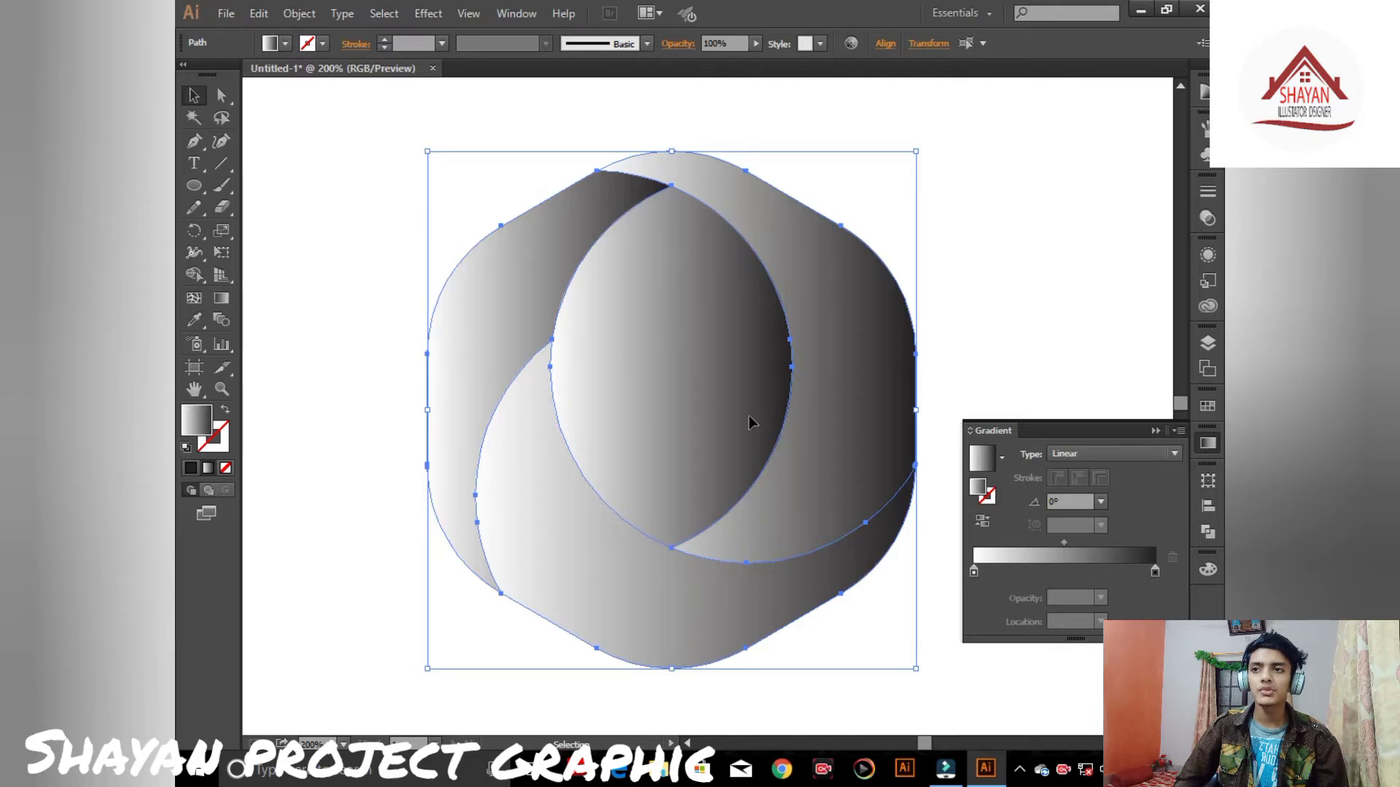
# - Set the gradient's left colour stop to black
pyautogui.click(972, 571)
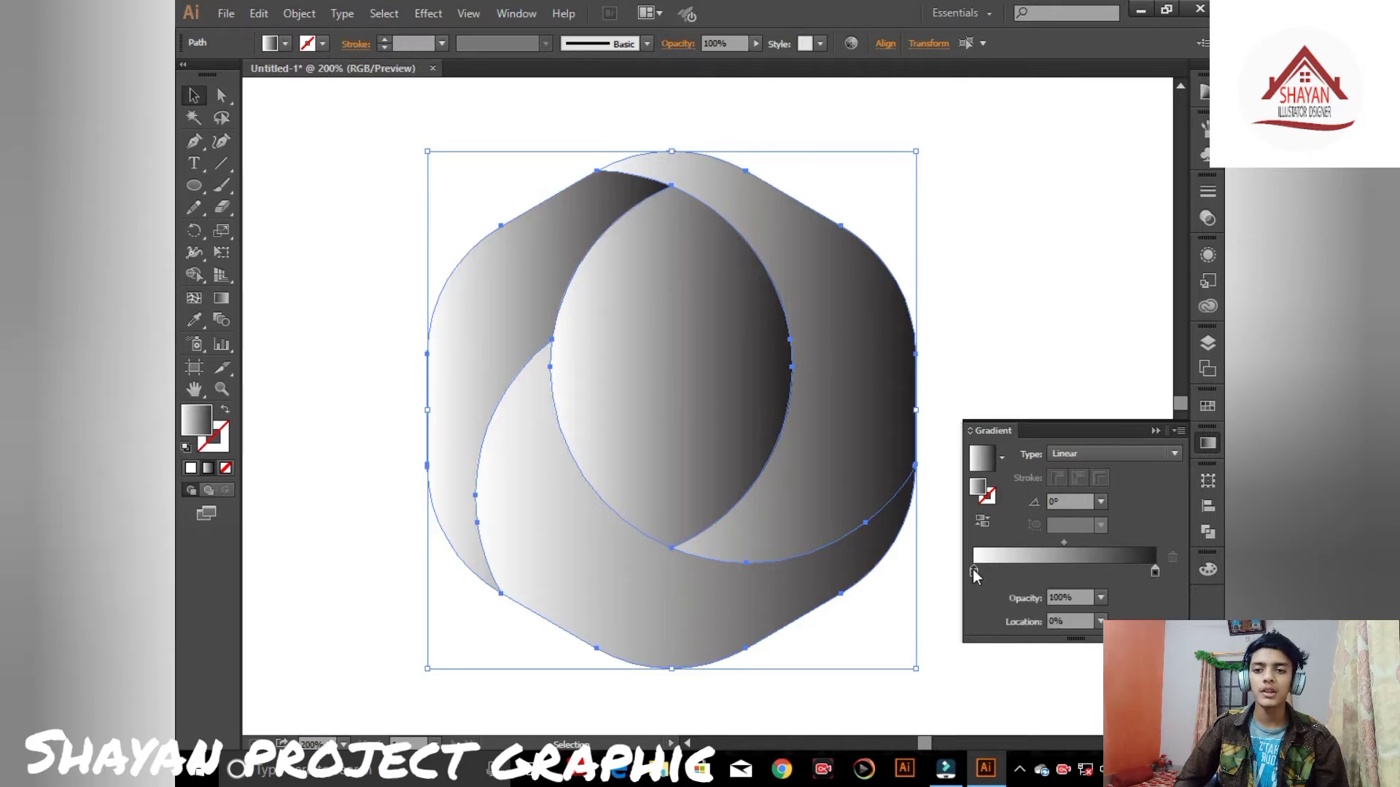
pyautogui.doubleClick(973, 571)
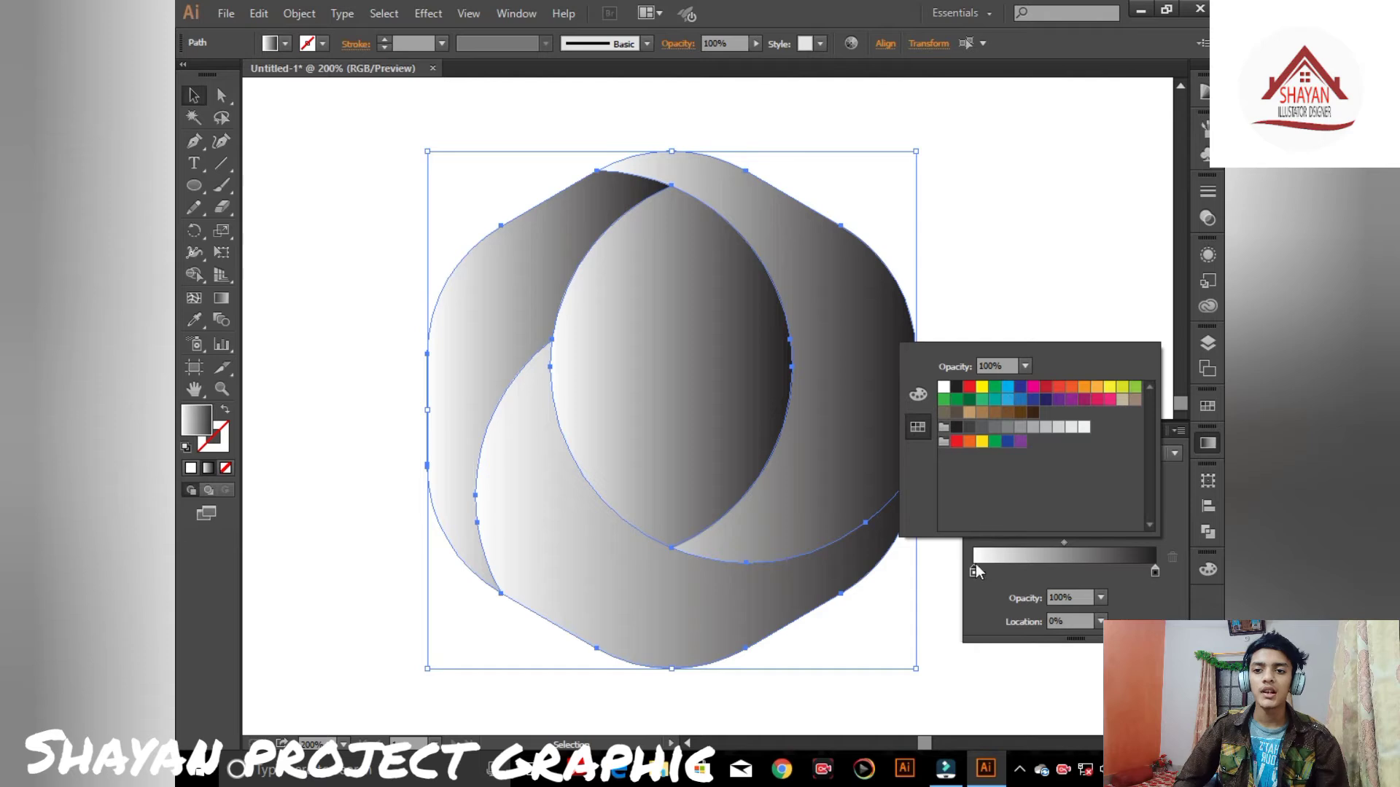
pyautogui.click(956, 427)
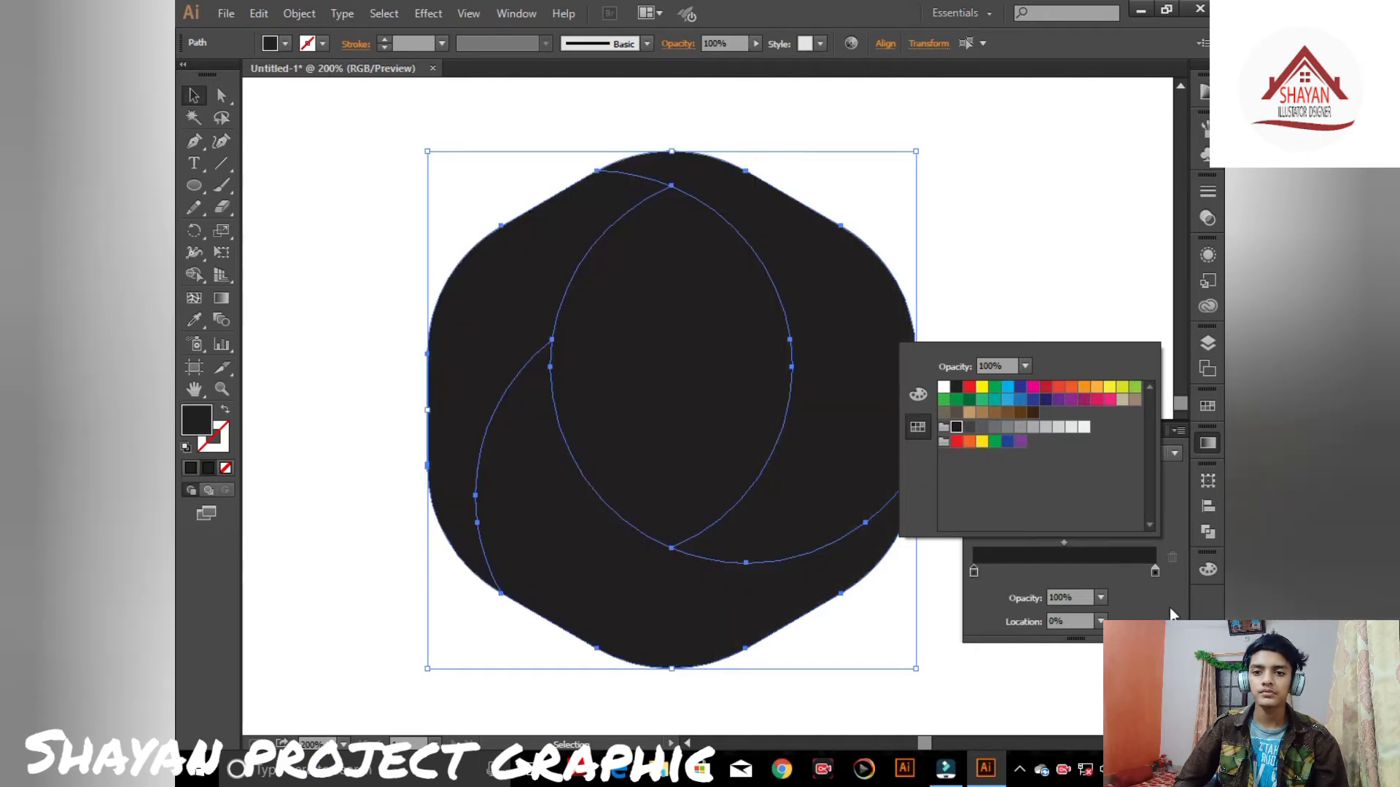
# - Set the gradient's right colour stop to CMYK Blue
pyautogui.doubleClick(1155, 572)
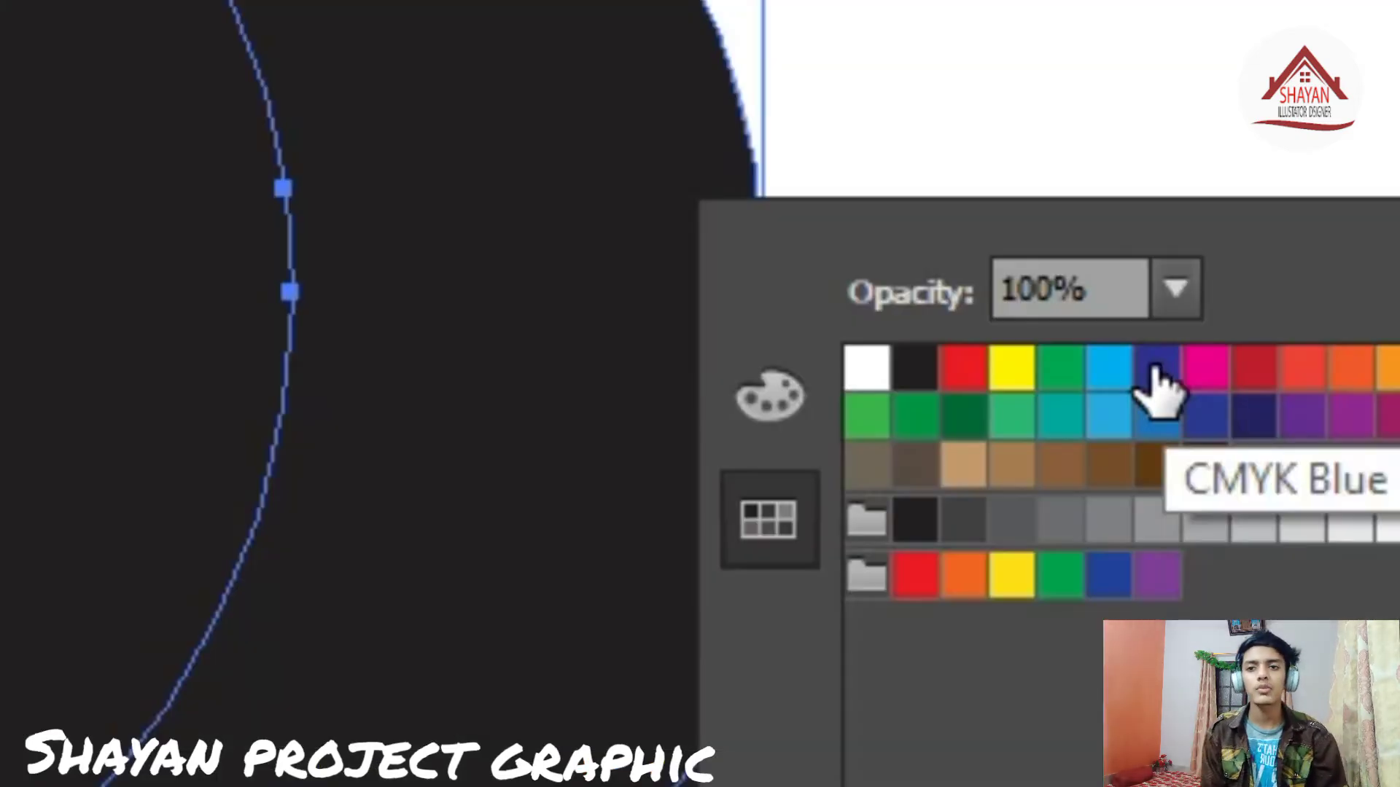
pyautogui.click(1020, 389)
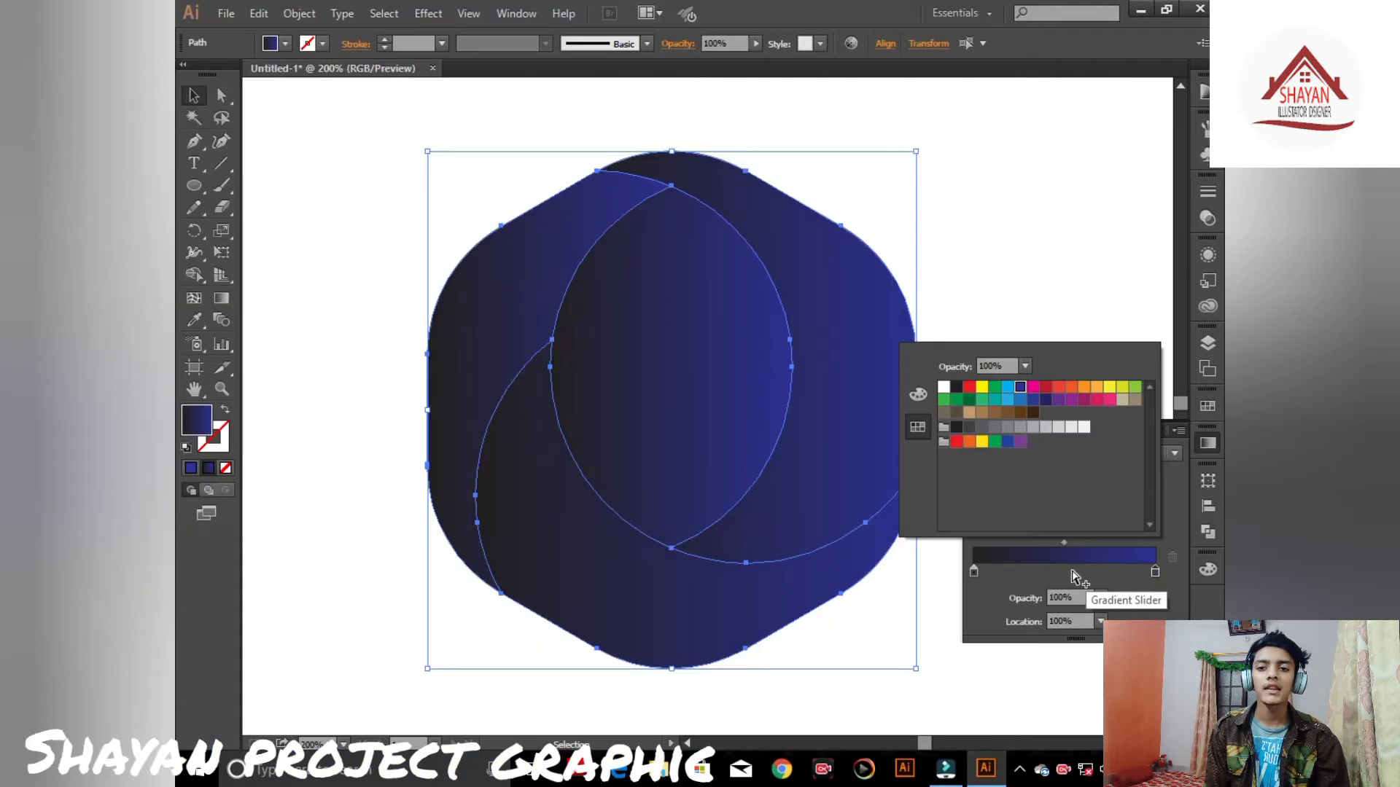
# - Add a CMYK Cyan colour stop at about 54% in the gradient and move the black stop to about 3%
pyautogui.click(1072, 572)
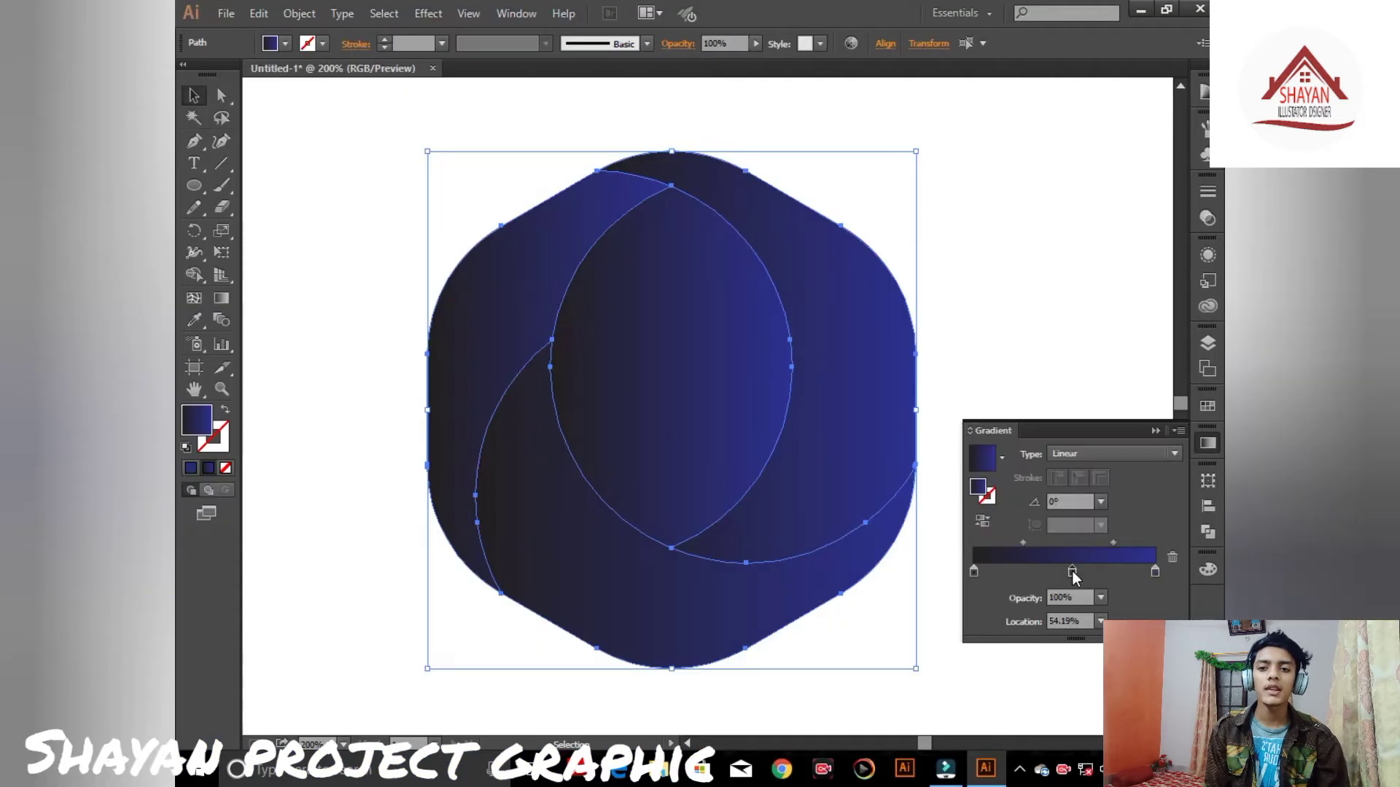
pyautogui.click(1072, 572)
pyautogui.doubleClick(1071, 572)
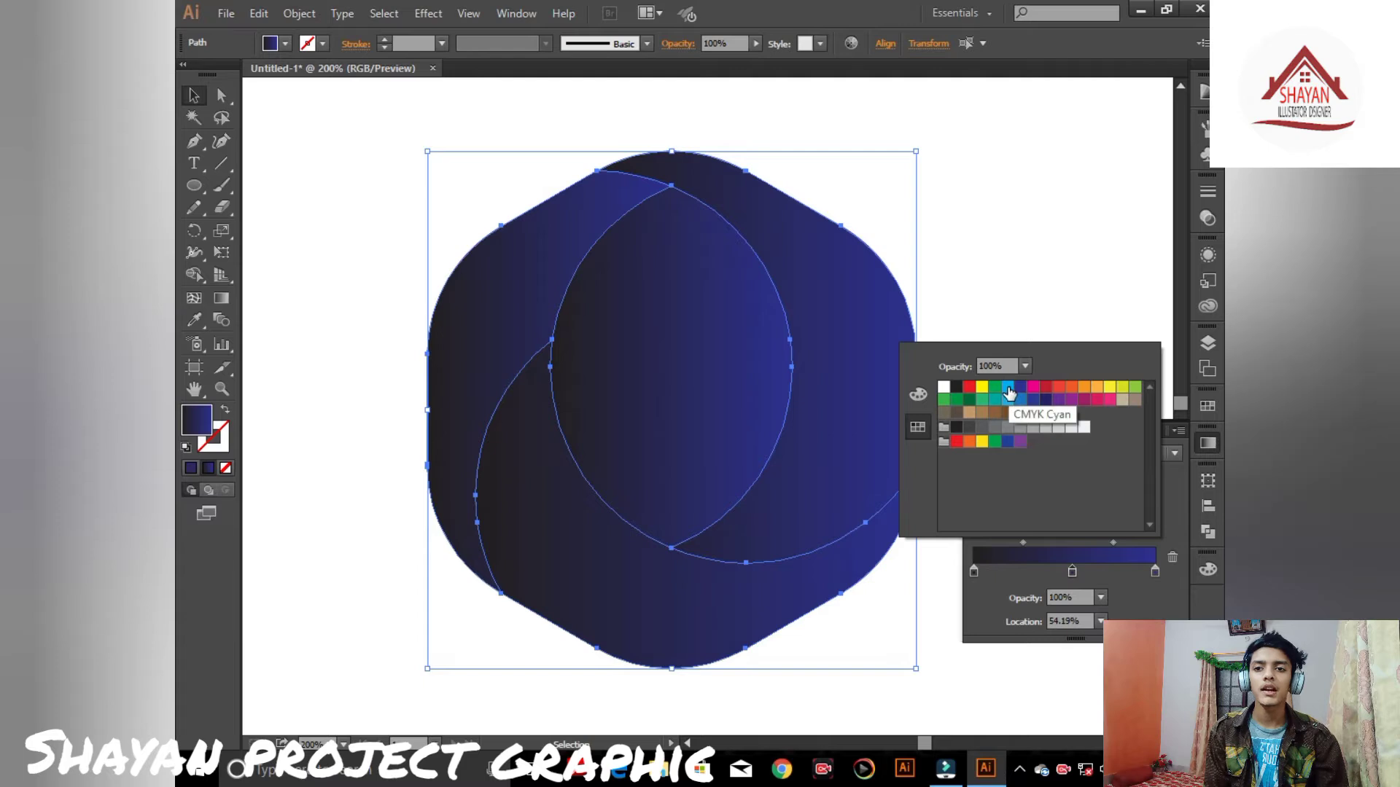
pyautogui.click(1008, 388)
pyautogui.click(1070, 547)
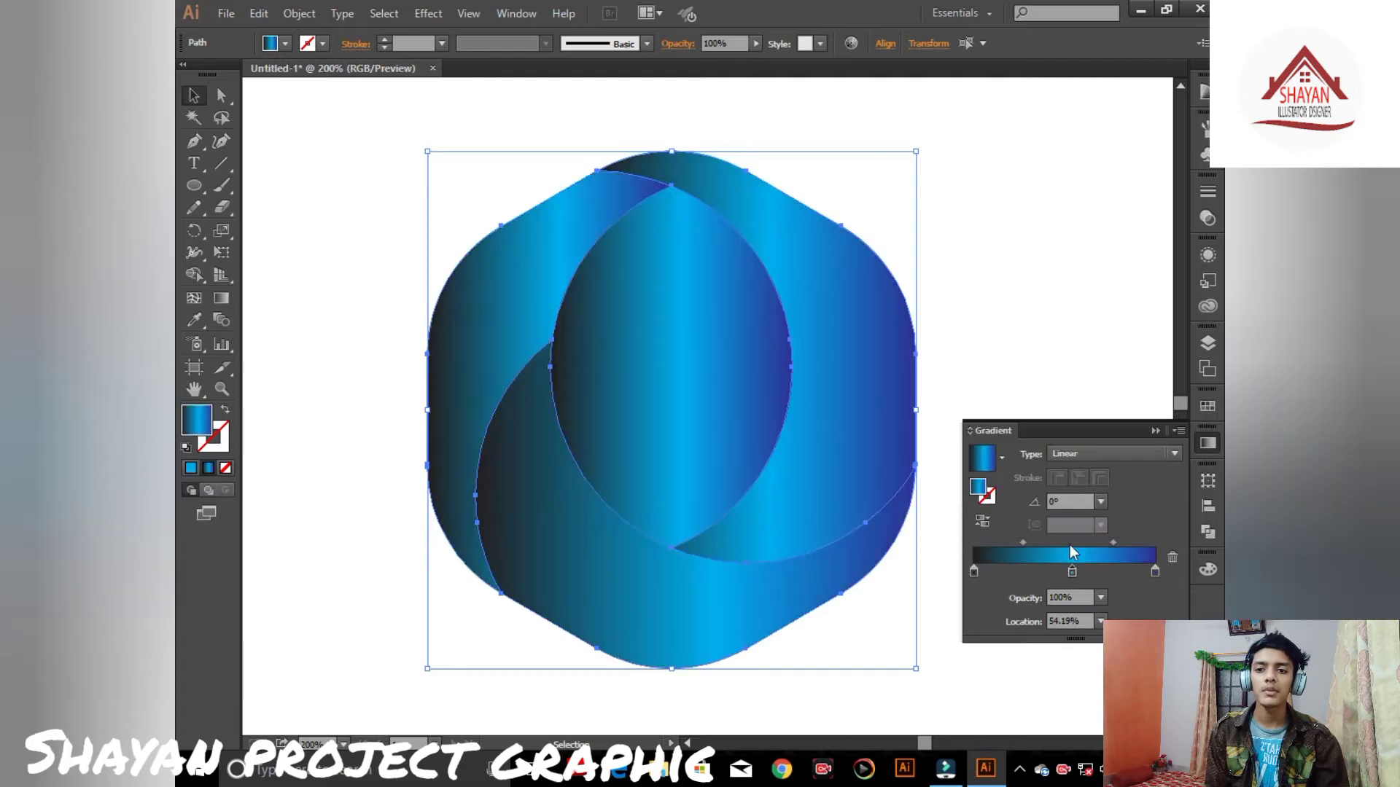
pyautogui.moveTo(974, 572); pyautogui.dragTo(979, 571)
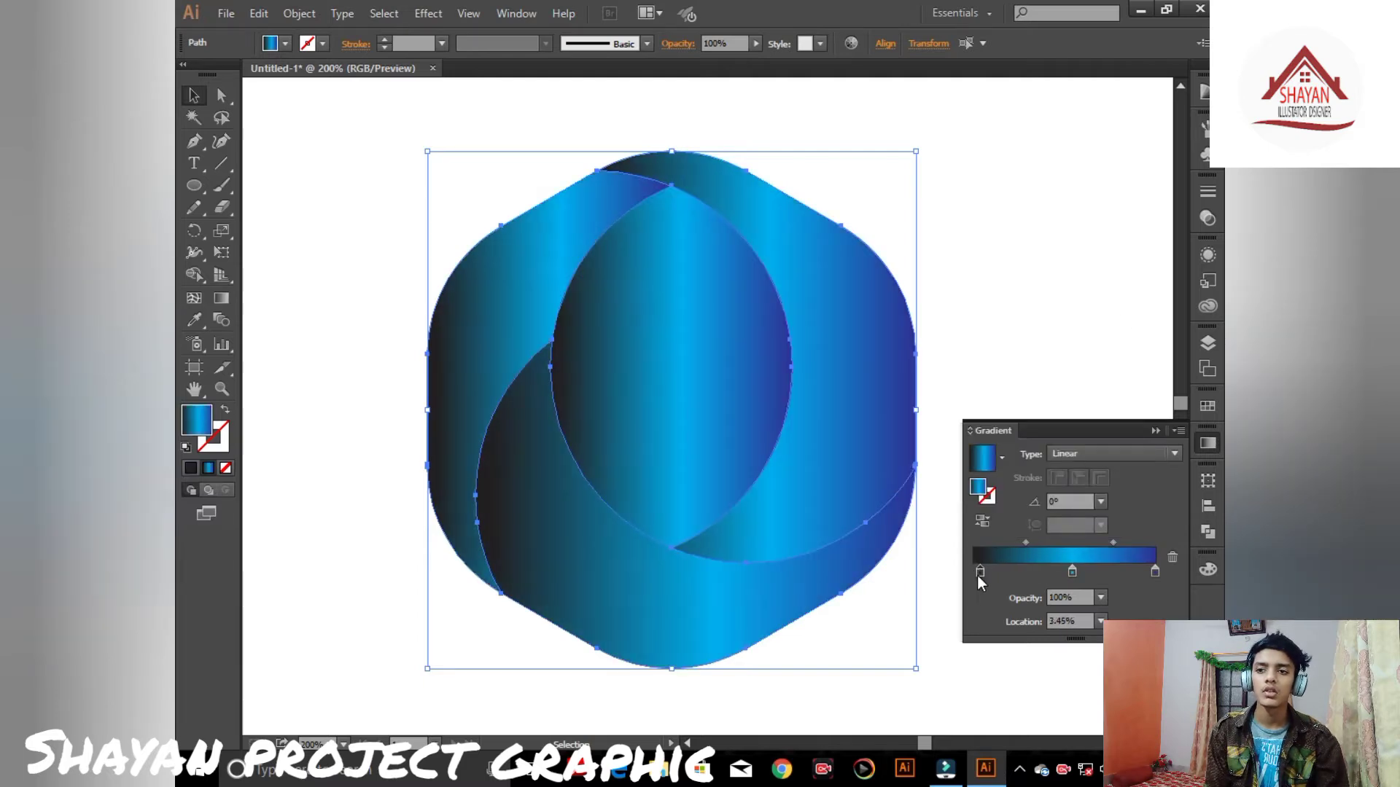
pyautogui.click(1154, 430)
pyautogui.moveTo(699, 337); pyautogui.dragTo(880, 344)
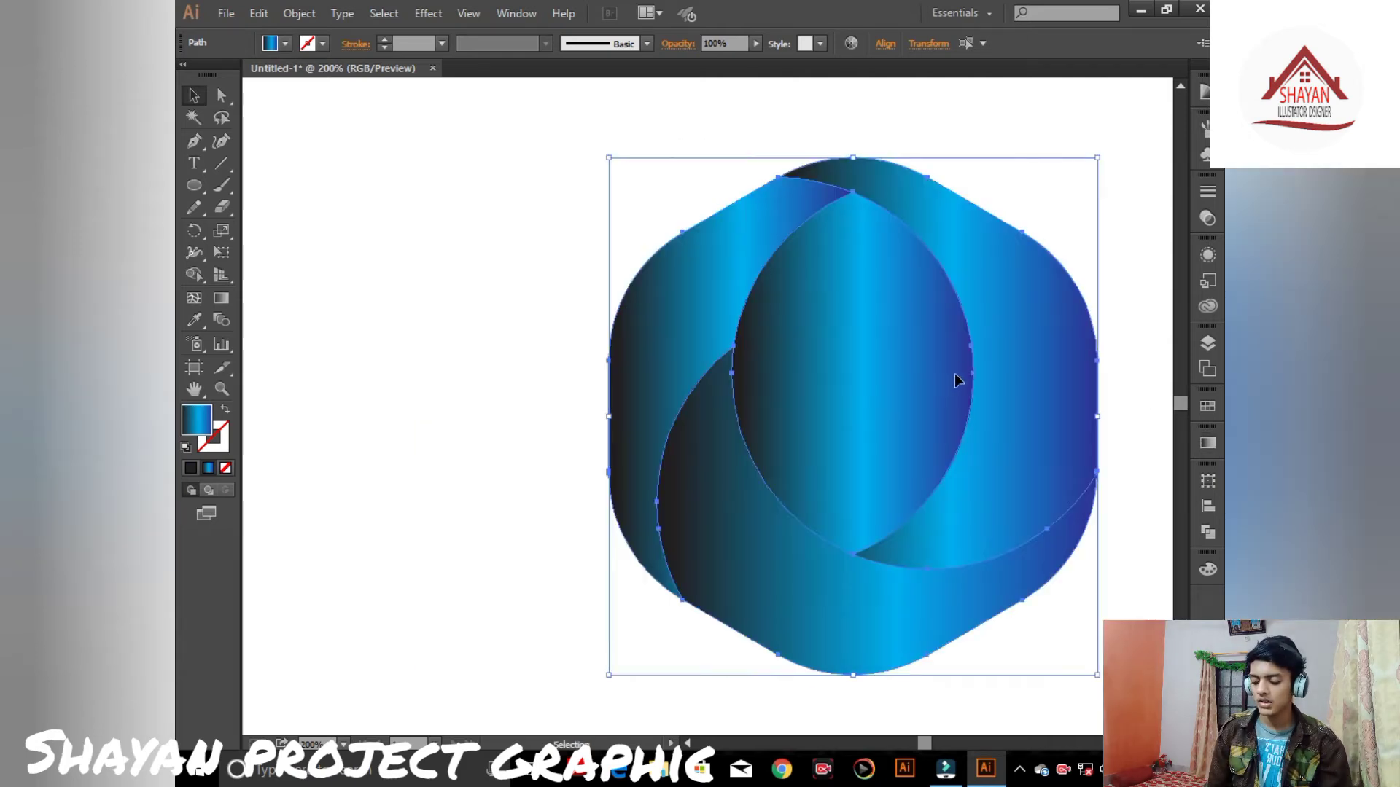
pyautogui.hotkey('ctrl', 'z')
pyautogui.click(1077, 320)
# - Drag the central lens-shaped segments out of the logo and delete them
pyautogui.moveTo(599, 330); pyautogui.dragTo(1030, 359)
pyautogui.moveTo(666, 321); pyautogui.dragTo(1010, 340)
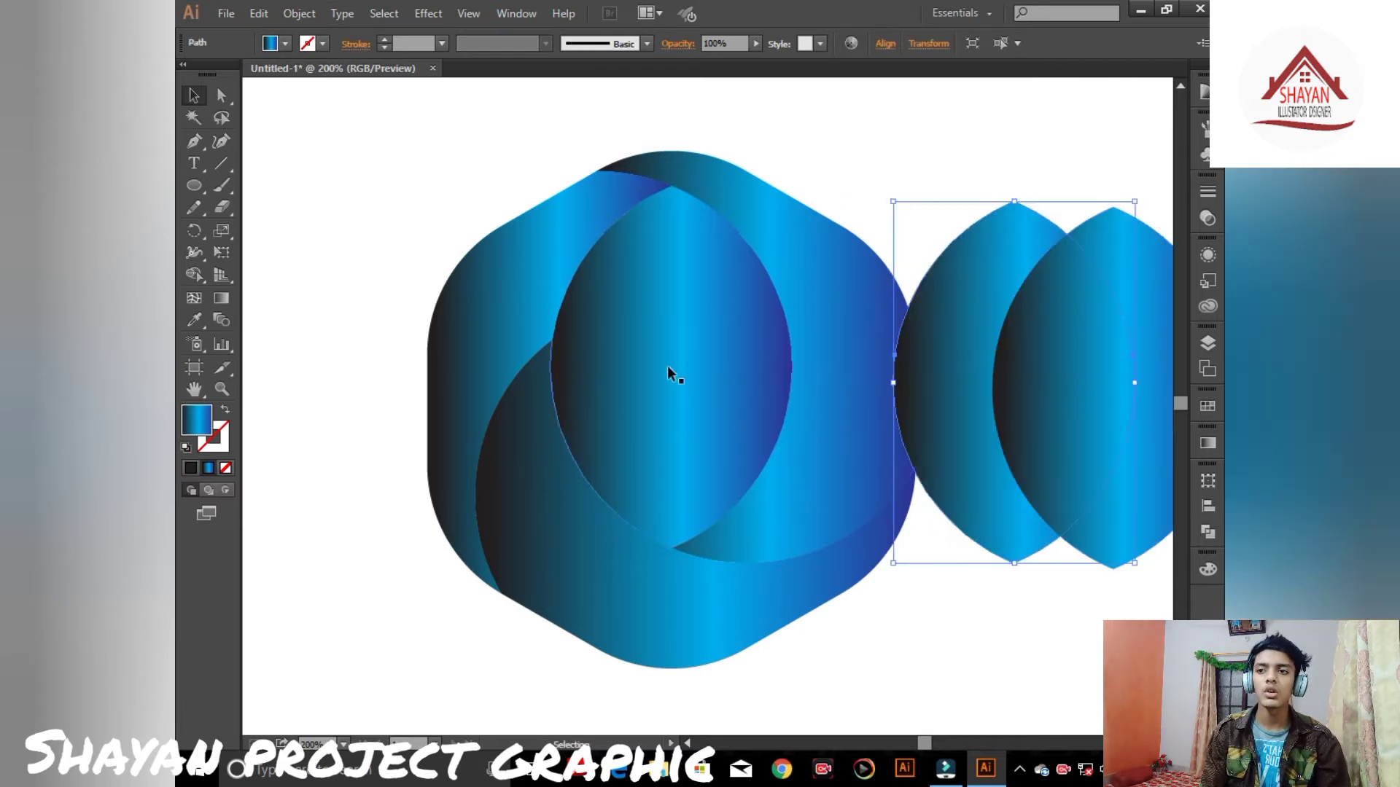
pyautogui.moveTo(667, 365); pyautogui.dragTo(1131, 406)
pyautogui.moveTo(967, 156); pyautogui.dragTo(1136, 274)
pyautogui.press('Delete')
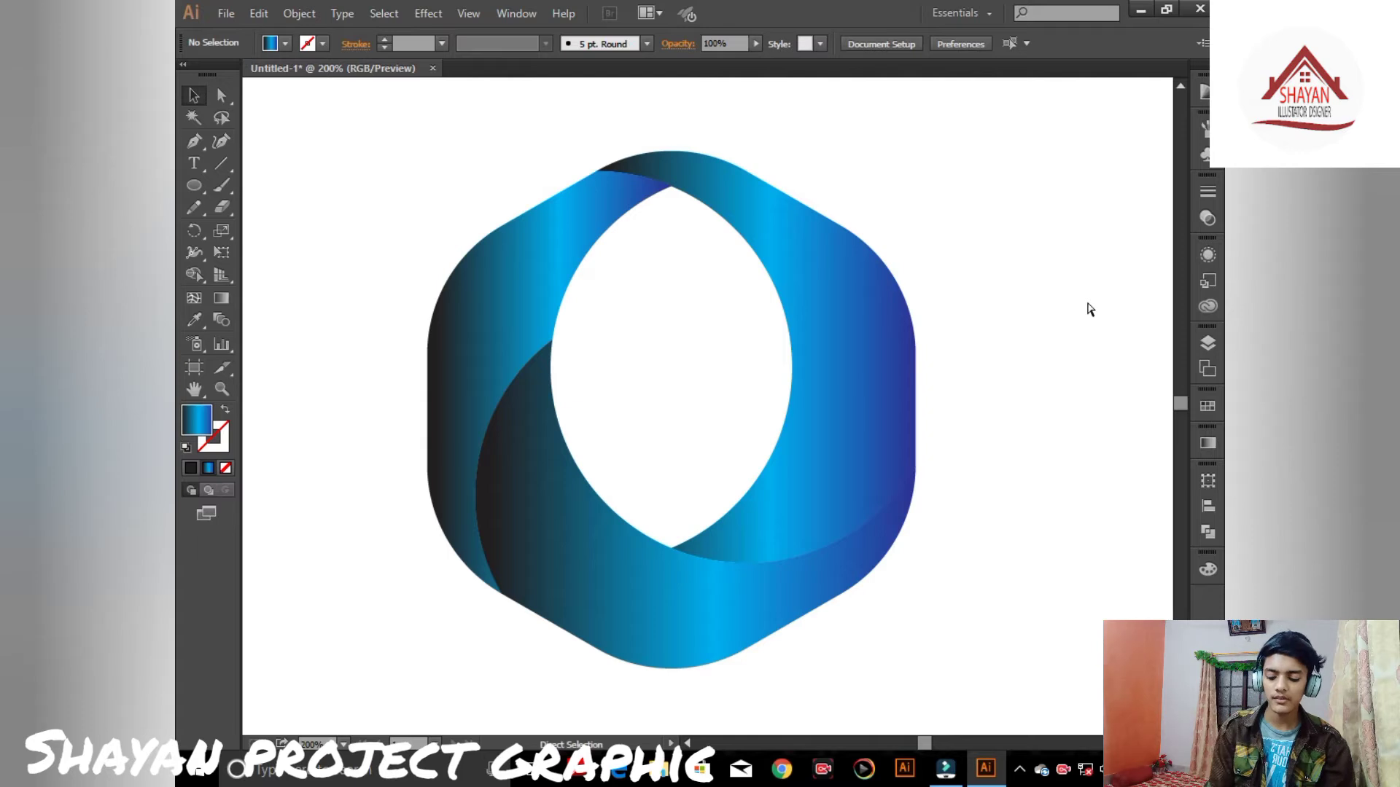
# - Scale the whole logo up to fill most of the artboard
pyautogui.hotkey('ctrl', '0')
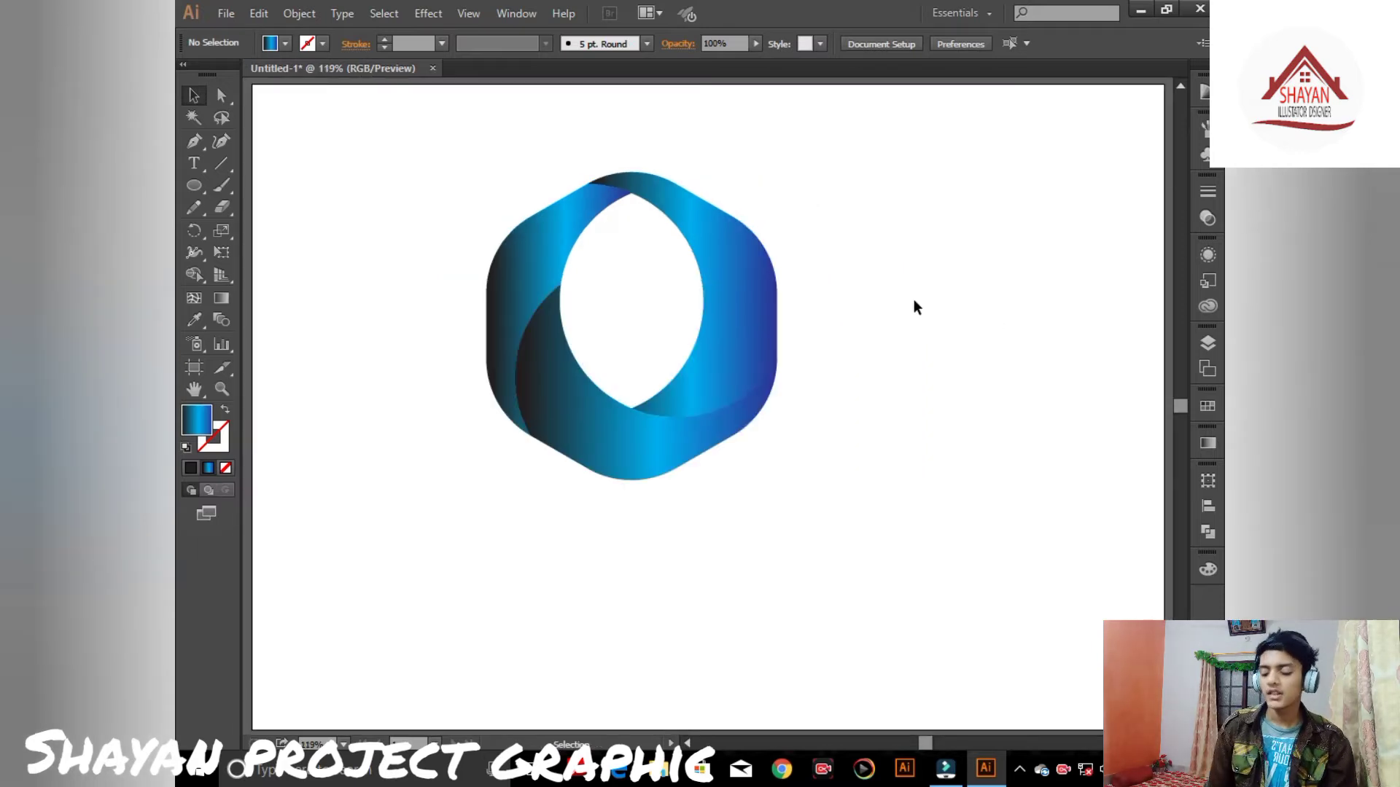
pyautogui.hotkey('ctrl', 'a')
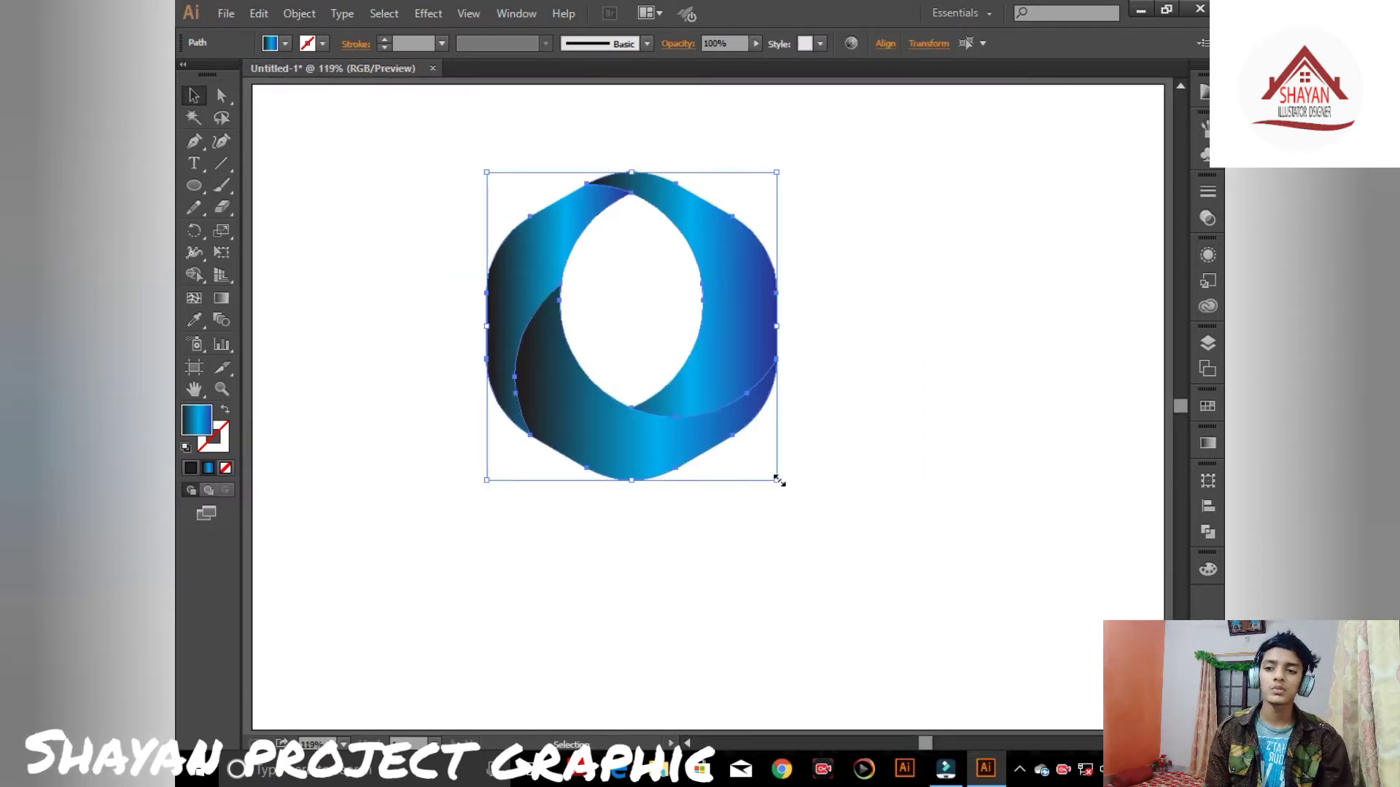
pyautogui.moveTo(777, 480); pyautogui.dragTo(1039, 678)
pyautogui.click(987, 337)
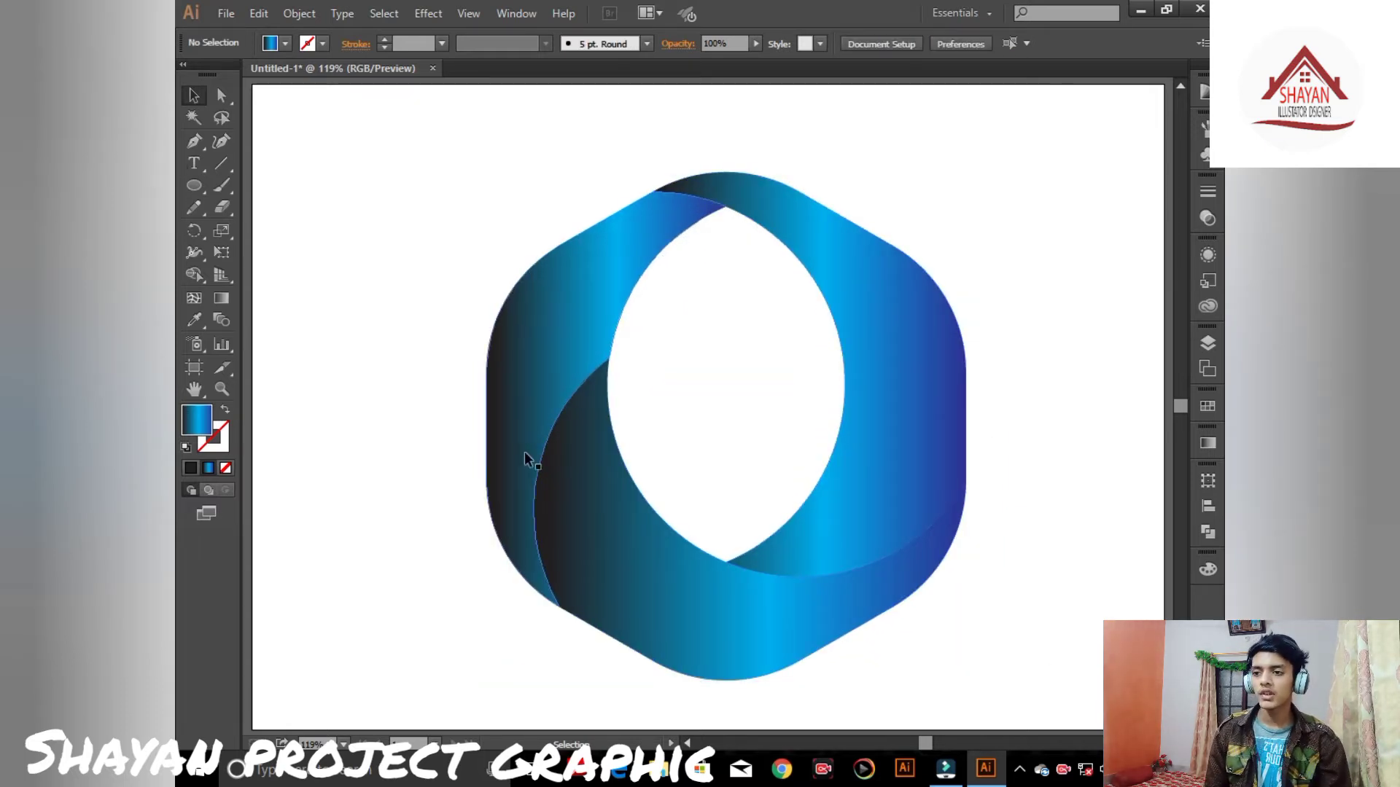
# - Redraw the gradient on the lower-left segment diagonally from its upper left toward the lower right
pyautogui.click(528, 487)
pyautogui.press('g')
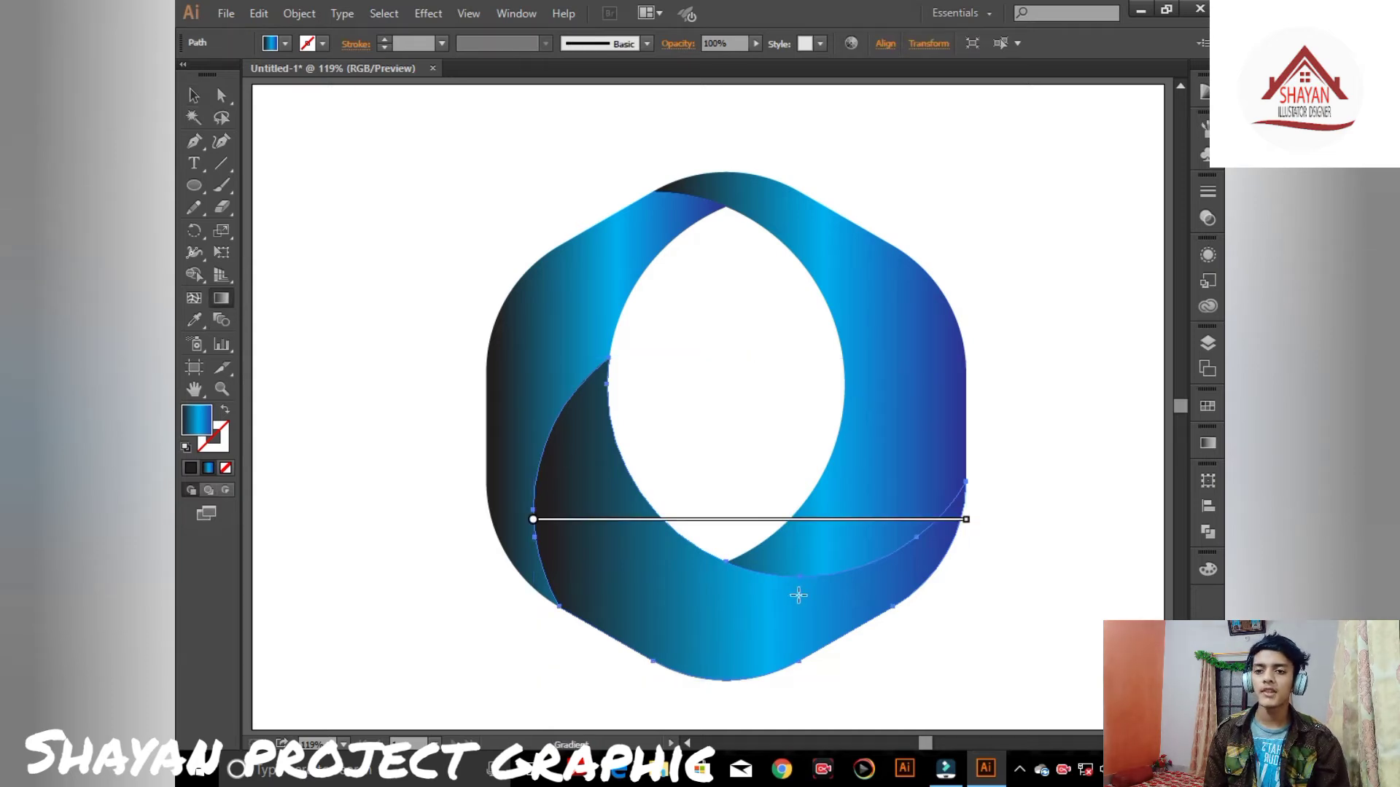
pyautogui.moveTo(546, 458)
pyautogui.mouseDown()
pyautogui.moveTo(985, 753)
pyautogui.moveTo(1047, 637)
pyautogui.moveTo(1040, 672)
pyautogui.mouseUp()
pyautogui.moveTo(503, 462)
pyautogui.mouseDown()
pyautogui.moveTo(666, 487)
pyautogui.moveTo(1094, 644)
pyautogui.moveTo(1083, 672)
pyautogui.mouseUp()
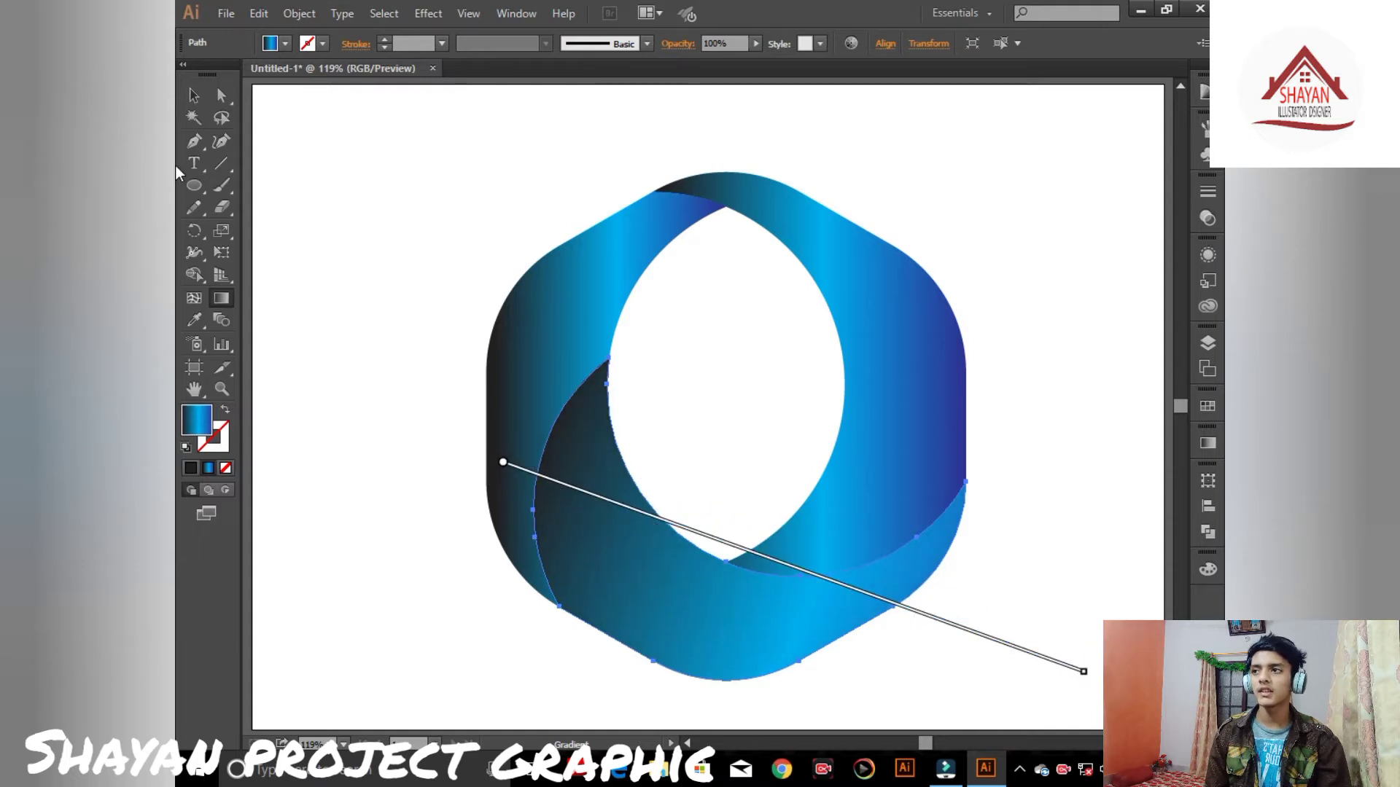
pyautogui.click(194, 96)
# - Redraw the gradient on the upper-left segment running from the top down toward the lower left
pyautogui.click(535, 280)
pyautogui.click(220, 299)
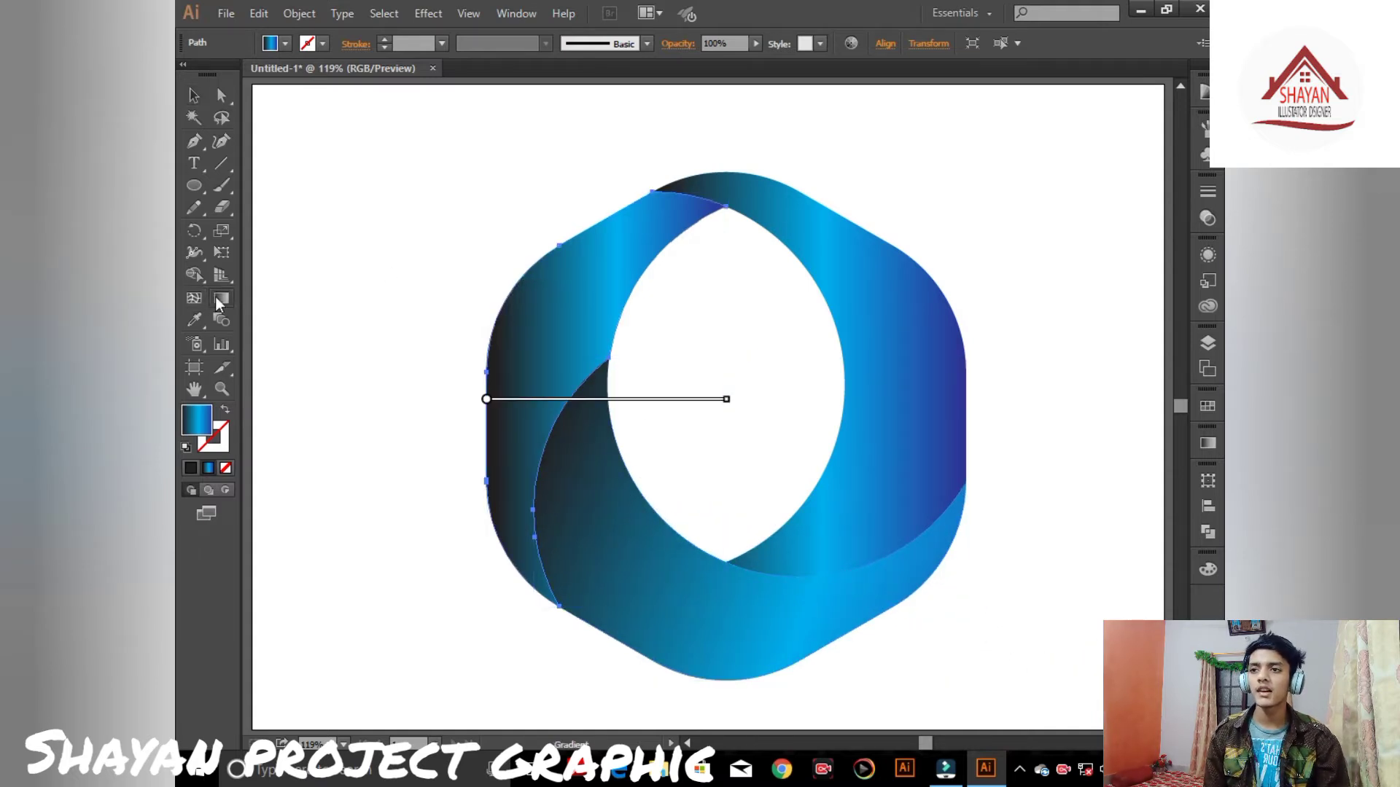
pyautogui.moveTo(702, 155)
pyautogui.mouseDown()
pyautogui.moveTo(609, 282)
pyautogui.moveTo(447, 611)
pyautogui.mouseUp()
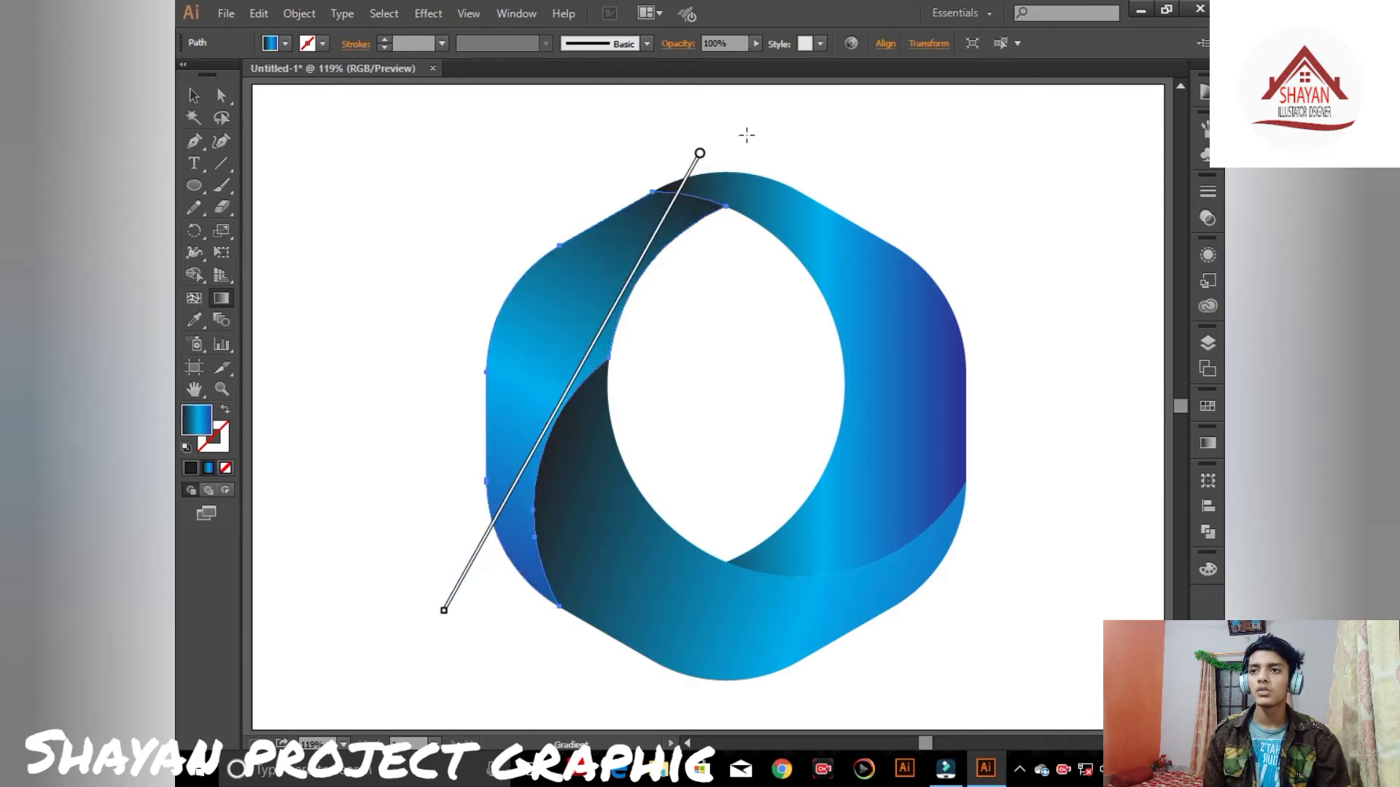
pyautogui.moveTo(744, 133); pyautogui.dragTo(467, 575)
pyautogui.moveTo(624, 153); pyautogui.dragTo(523, 664)
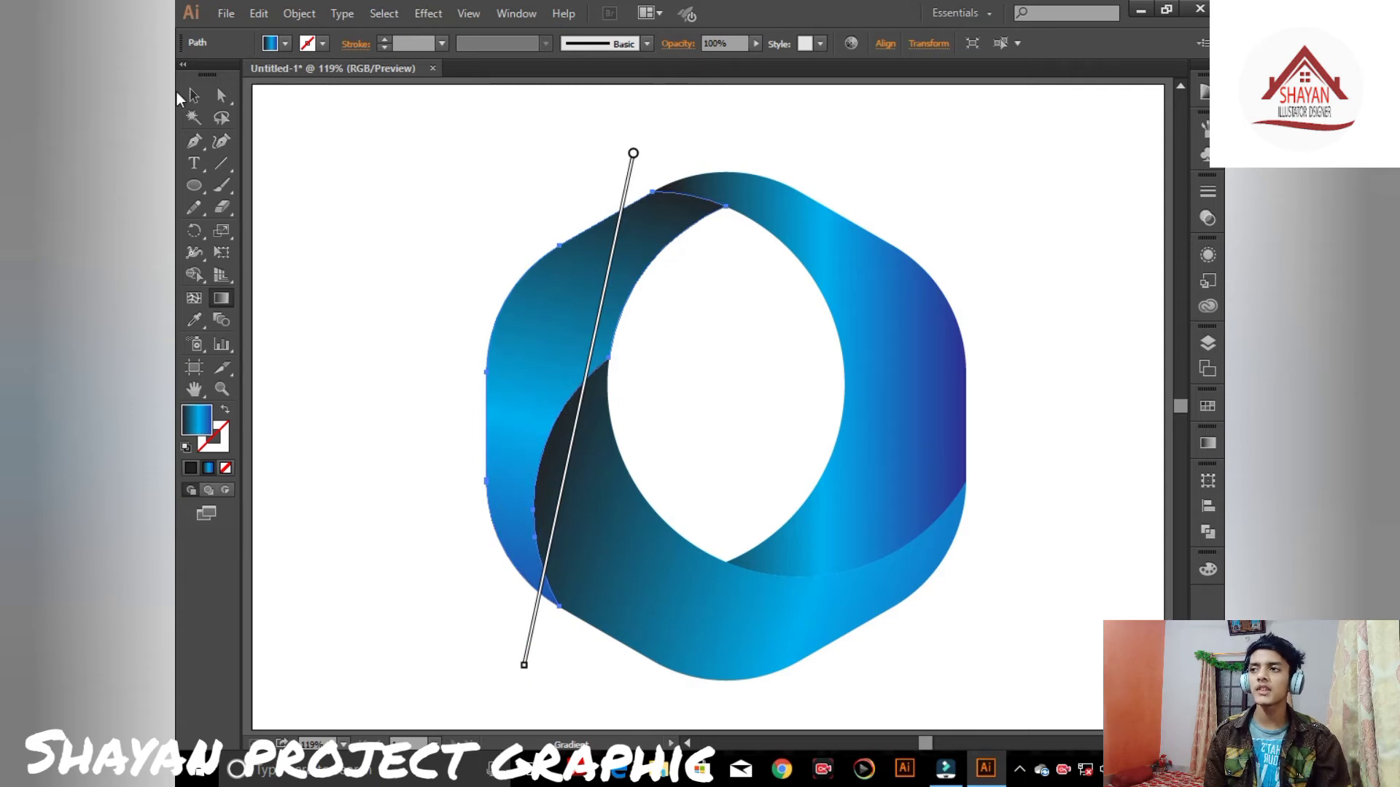
pyautogui.click(193, 95)
# - Redraw the gradient on the right segment running from its bottom up toward the top
pyautogui.click(839, 282)
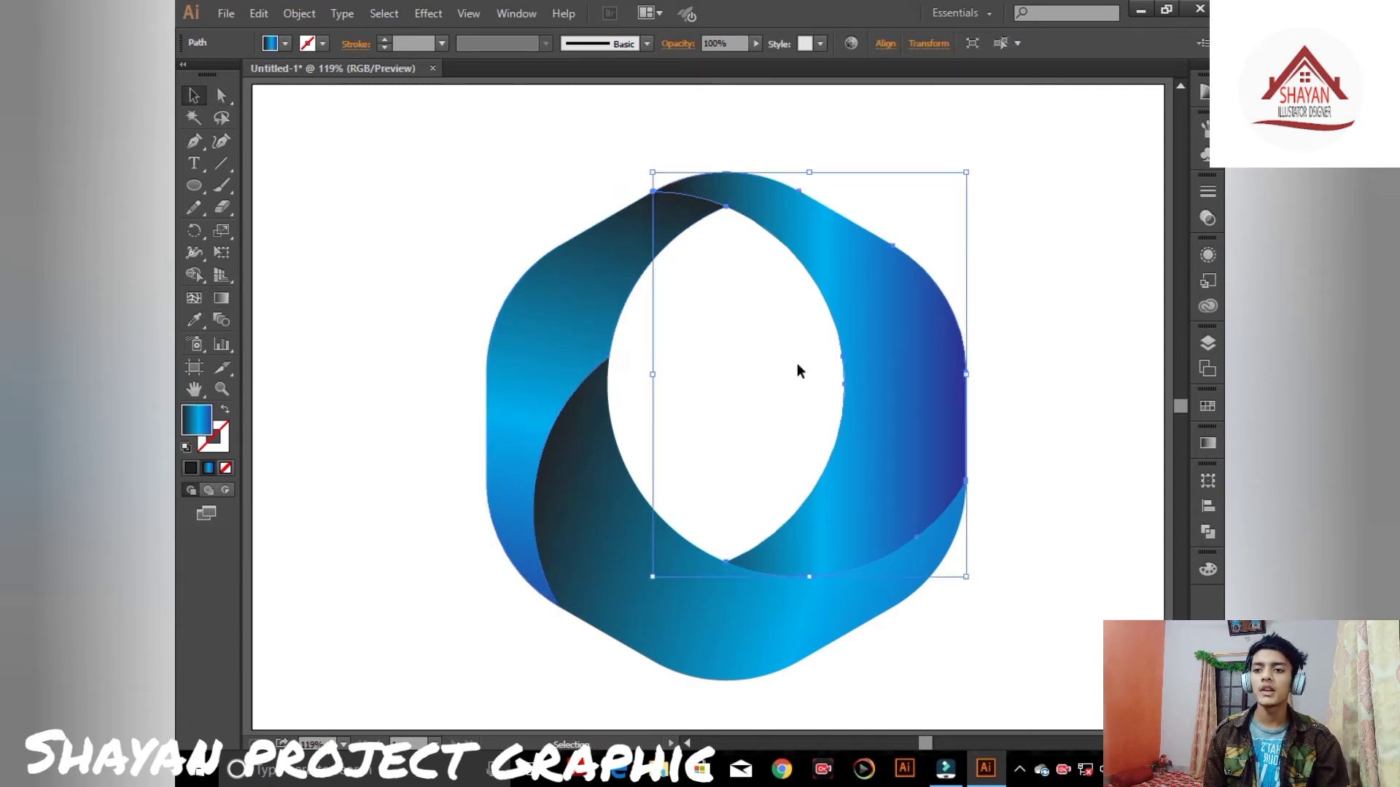
pyautogui.click(221, 299)
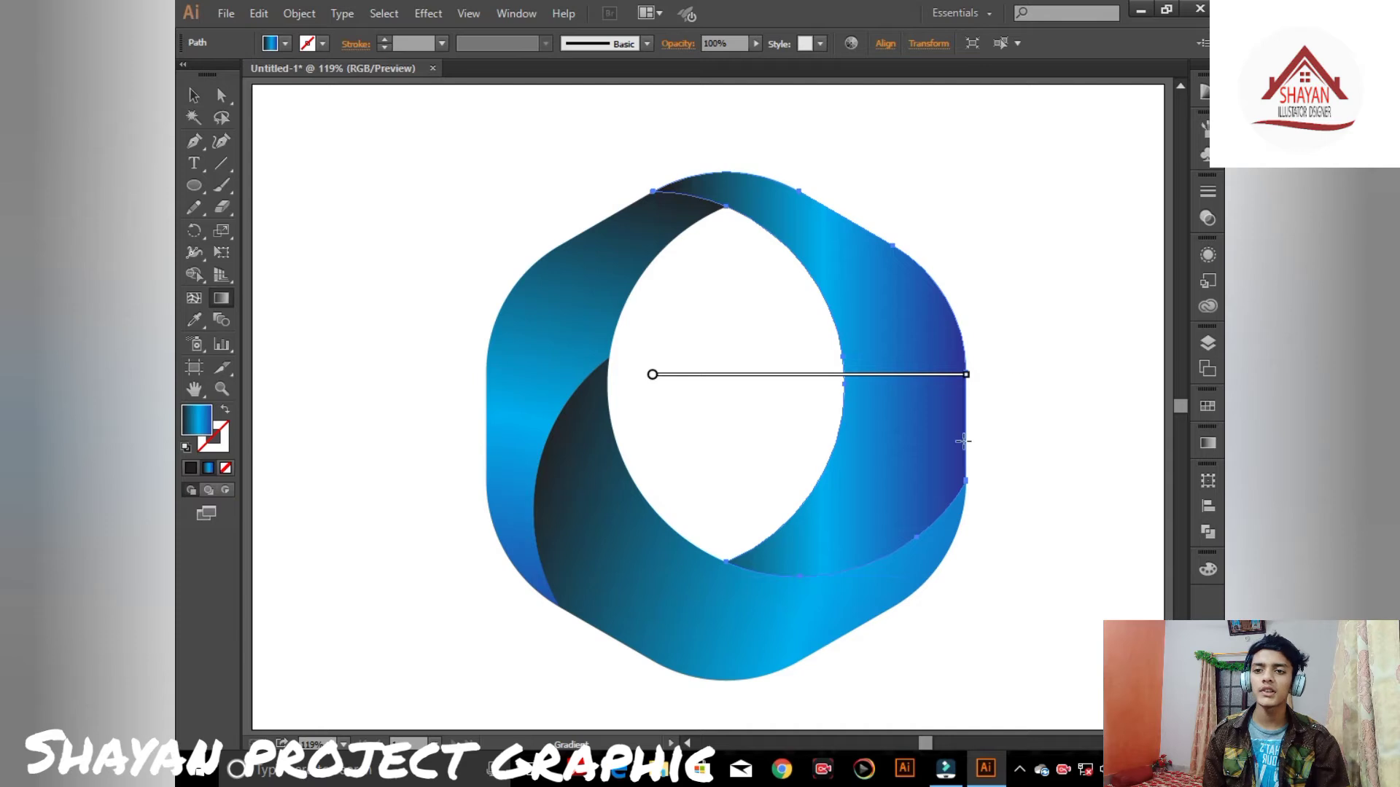
pyautogui.moveTo(883, 575)
pyautogui.mouseDown()
pyautogui.moveTo(821, 234)
pyautogui.moveTo(743, 133)
pyautogui.mouseUp()
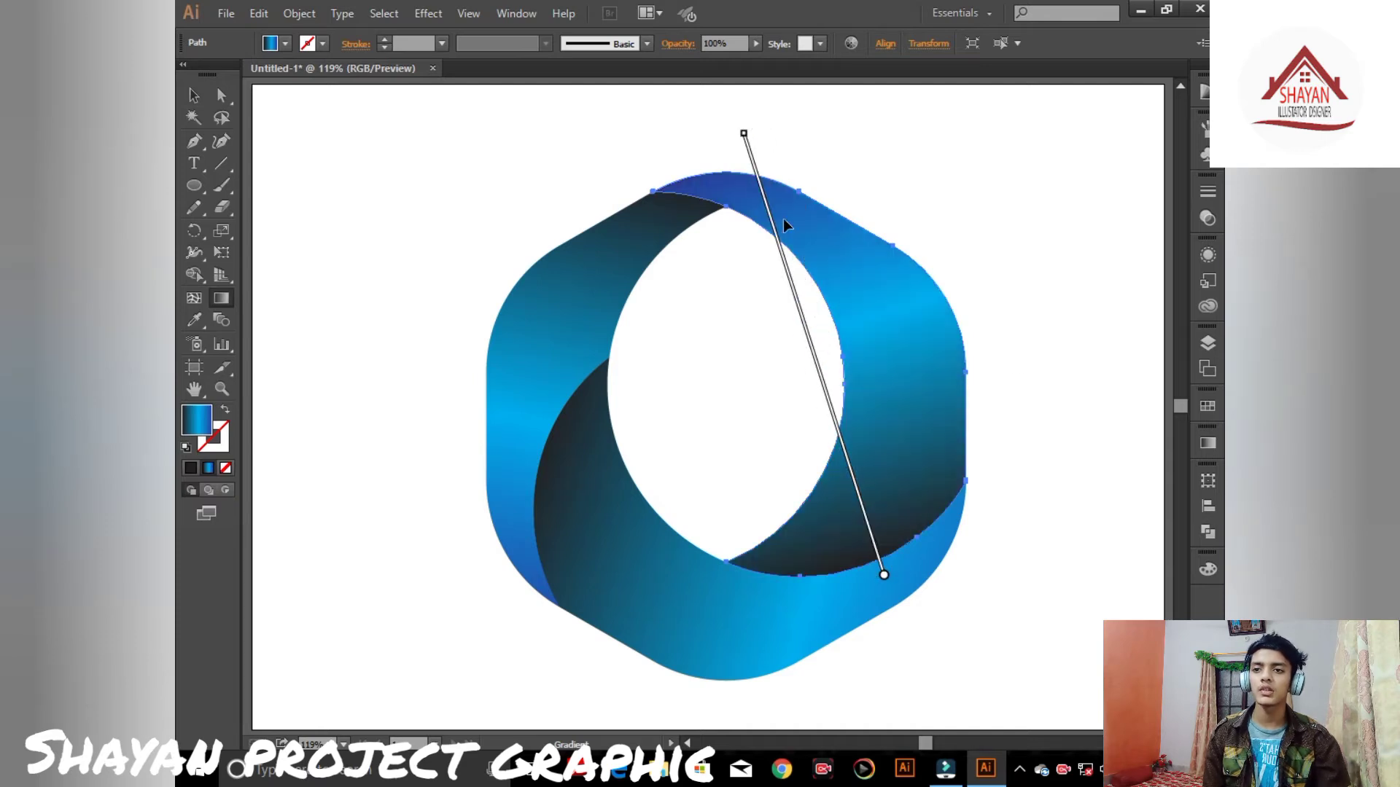
pyautogui.click(193, 95)
pyautogui.click(391, 148)
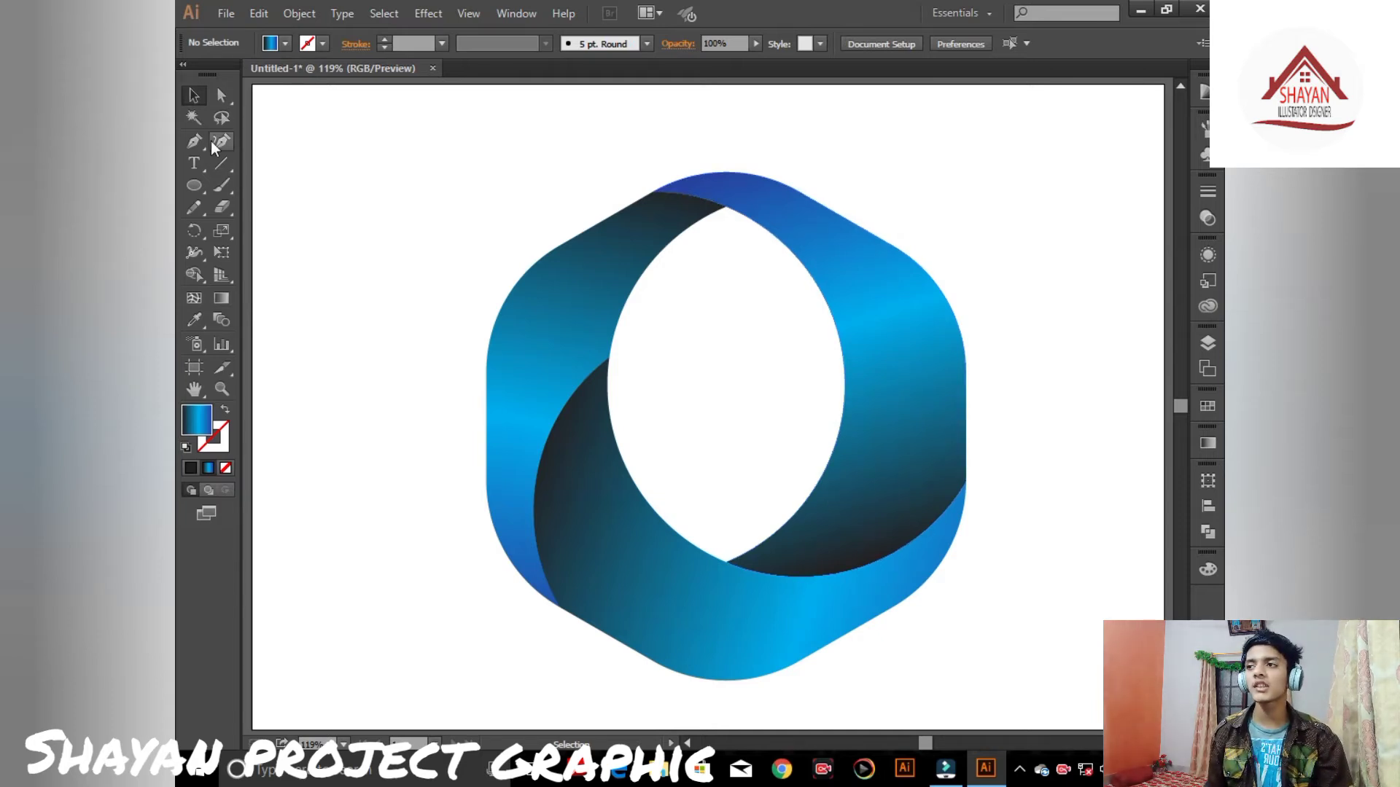
# - Examine the finished logo close up and at full view
pyautogui.hotkey('ctrl', '+')
pyautogui.hotkey('ctrl', '+')
pyautogui.hotkey('ctrl', '+')
pyautogui.hotkey('ctrl', '+')
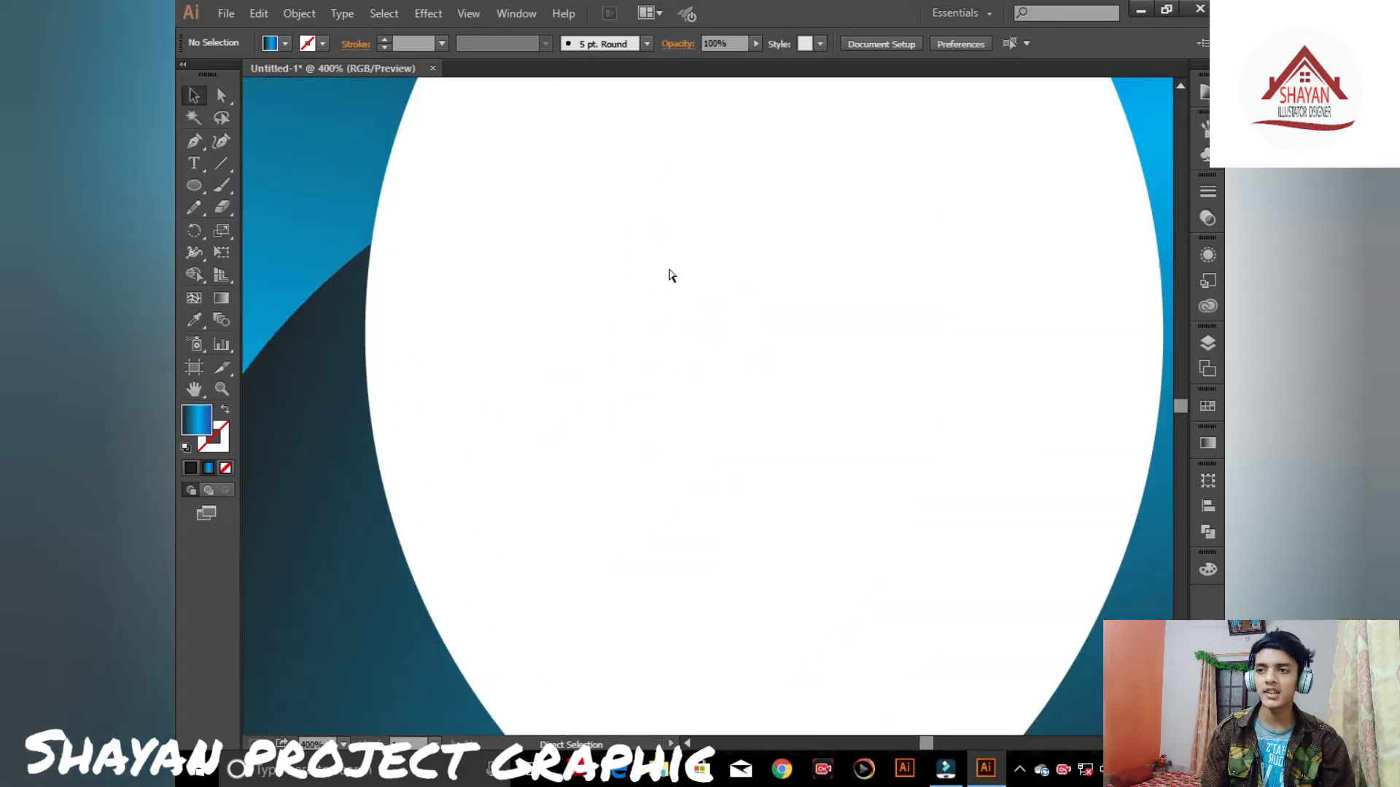
pyautogui.hotkey('ctrl', '-')
pyautogui.hotkey('ctrl', '-')
pyautogui.hotkey('ctrl', '-')
pyautogui.hotkey('ctrl', '-')
pyautogui.hotkey('ctrl', '-')
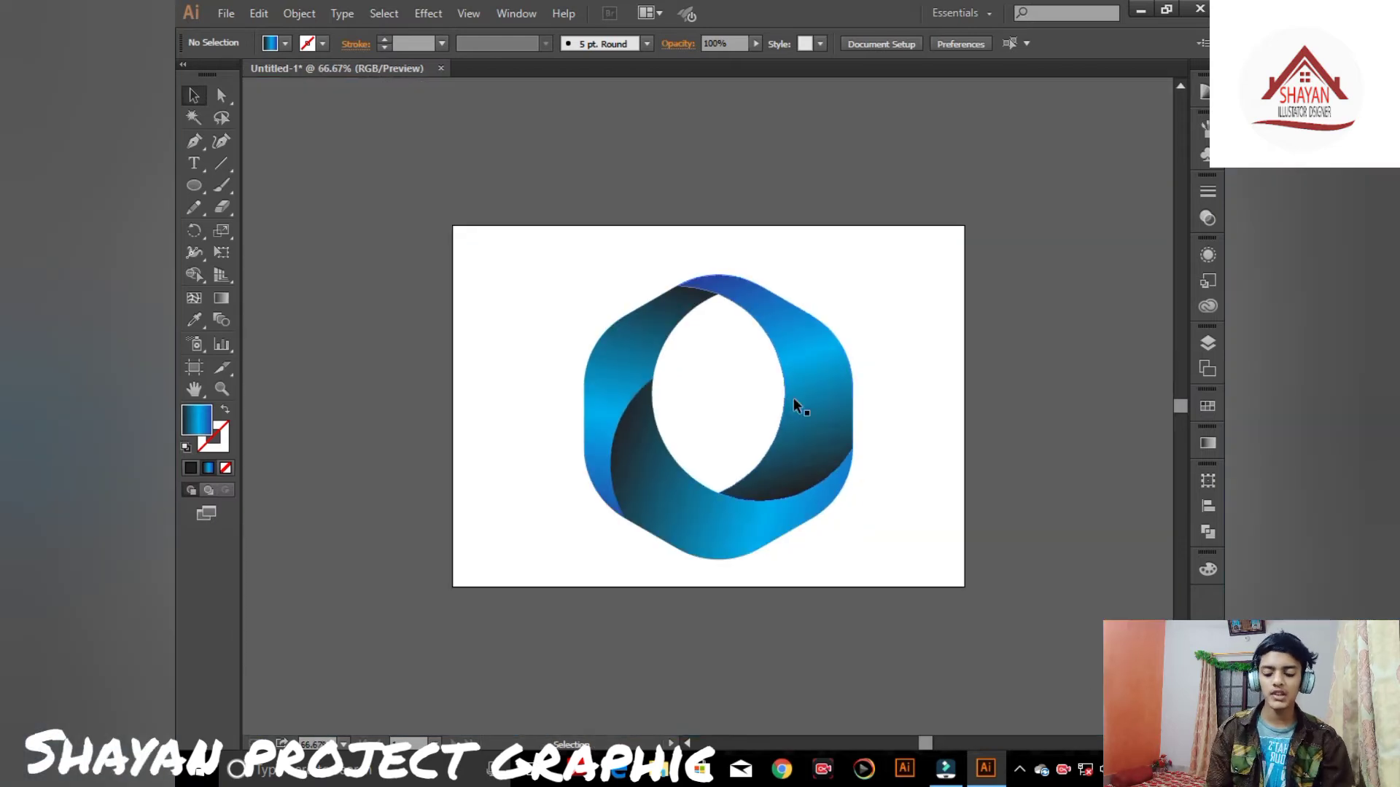
pyautogui.hotkey('ctrl', '+')
pyautogui.hotkey('ctrl', '0')
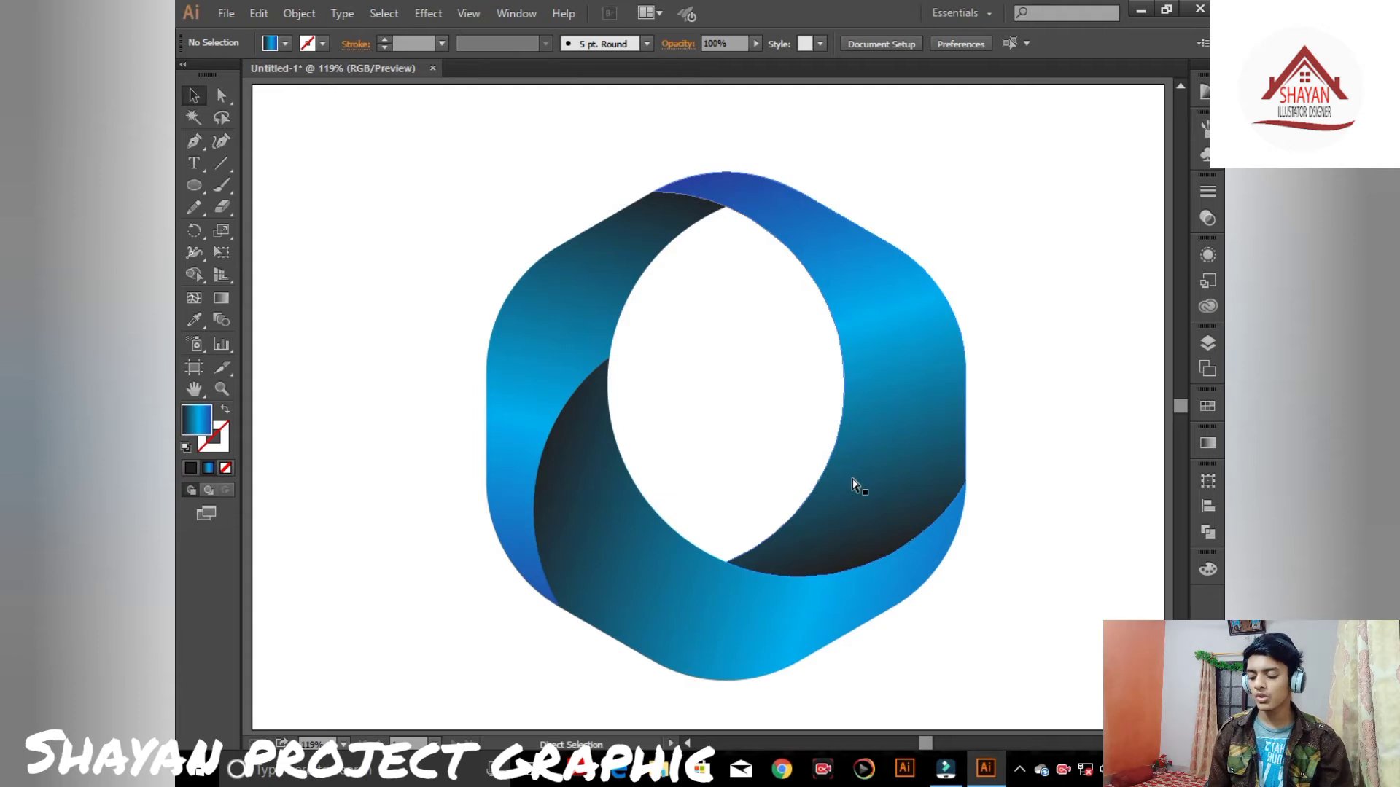
pyautogui.click(860, 503)
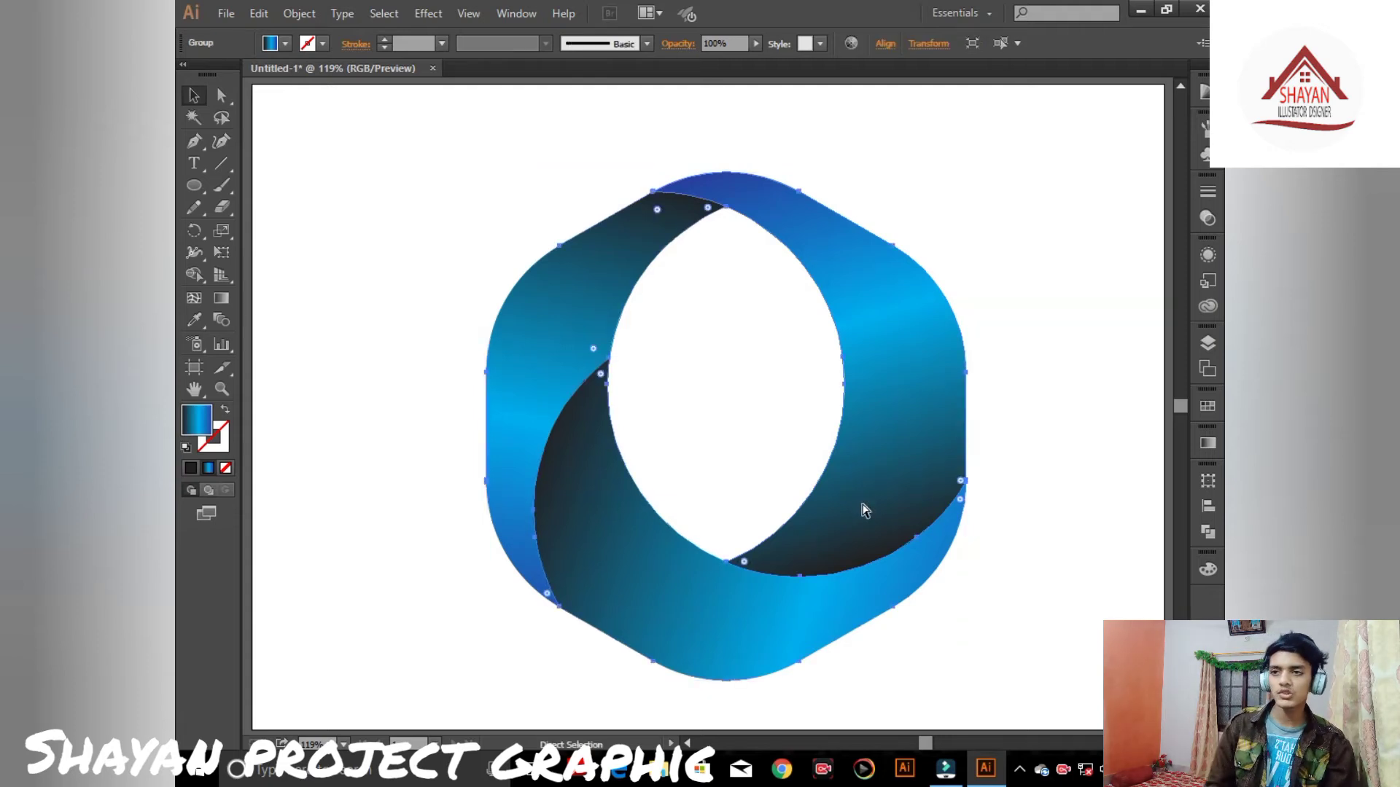
pyautogui.click(1049, 367)
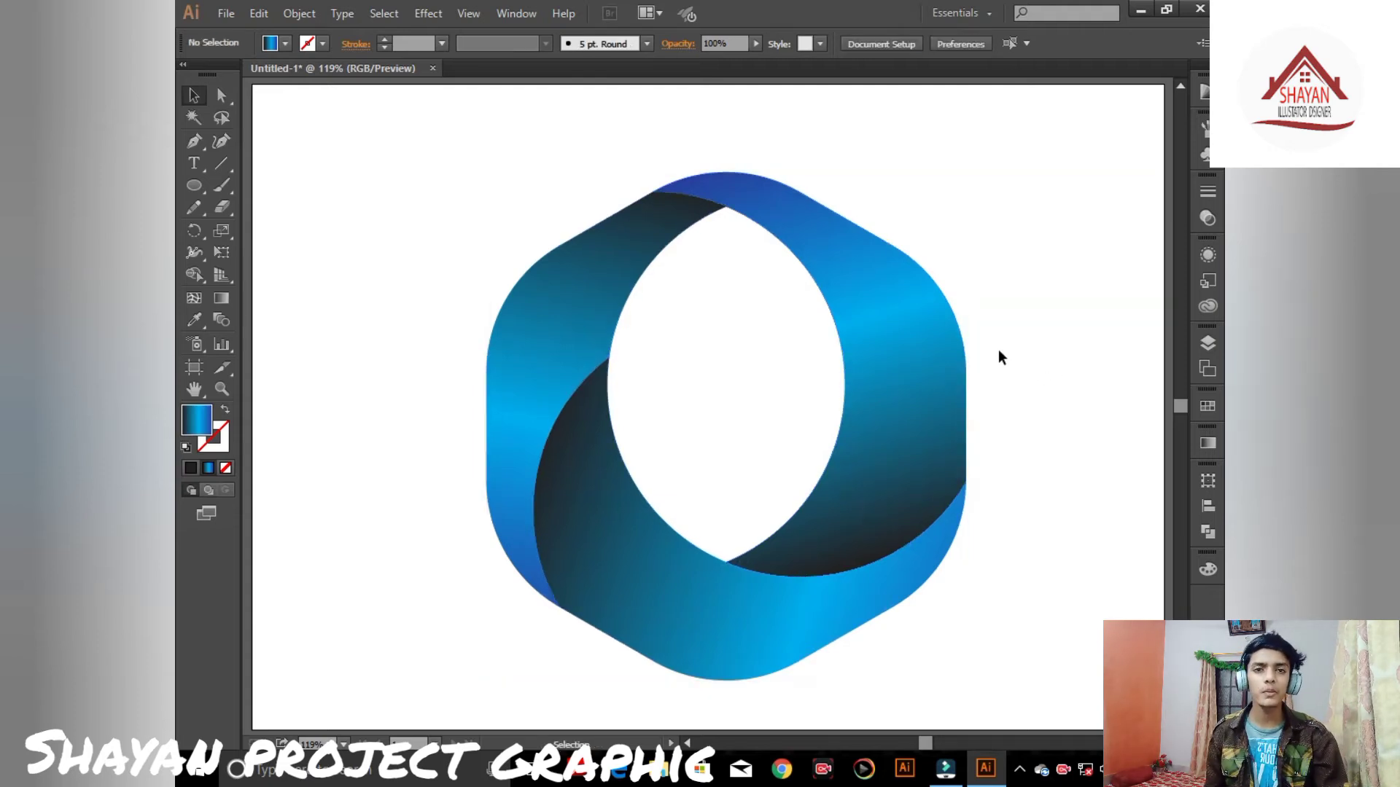
# - Type the text 'shayan project graphic' on three lines inside the logo's central opening
pyautogui.click(193, 166)
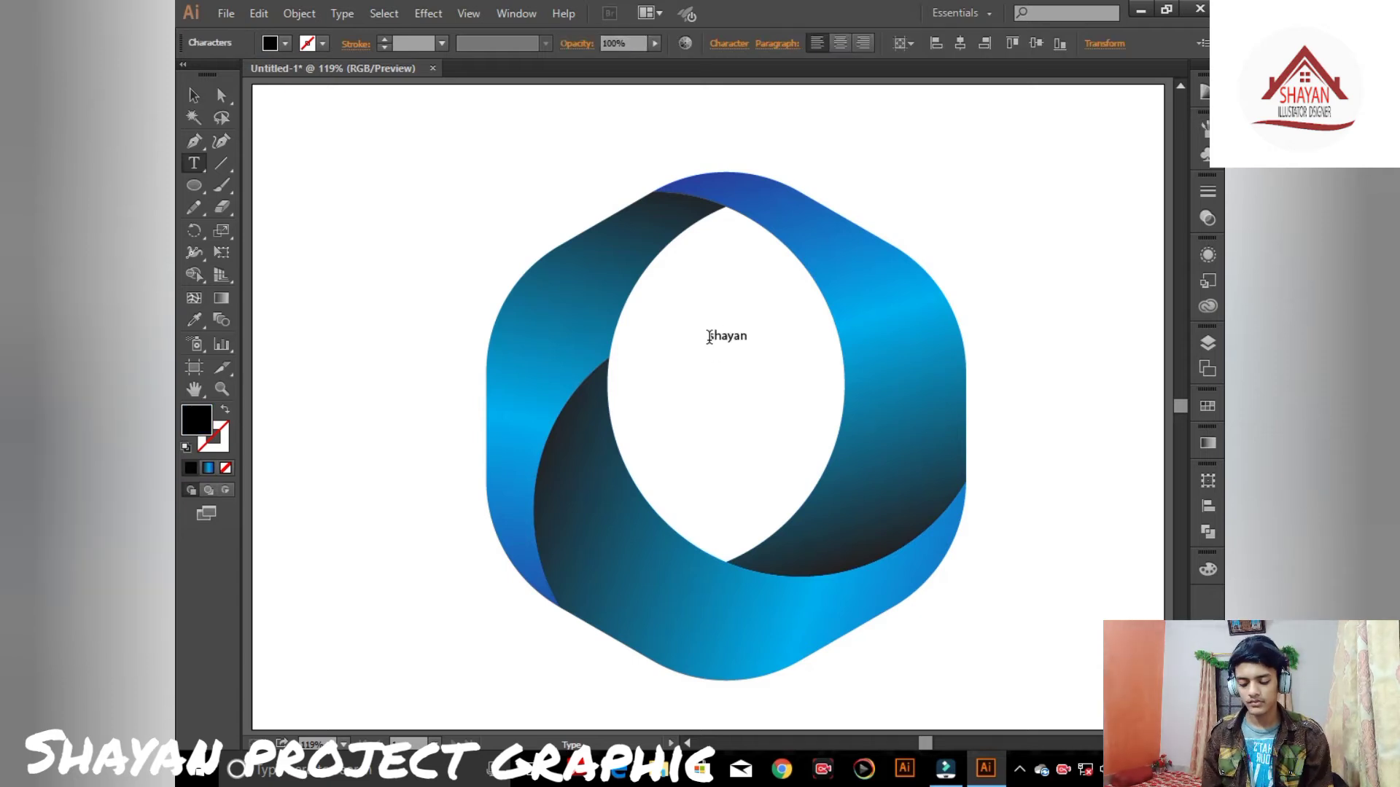
pyautogui.click(709, 337)
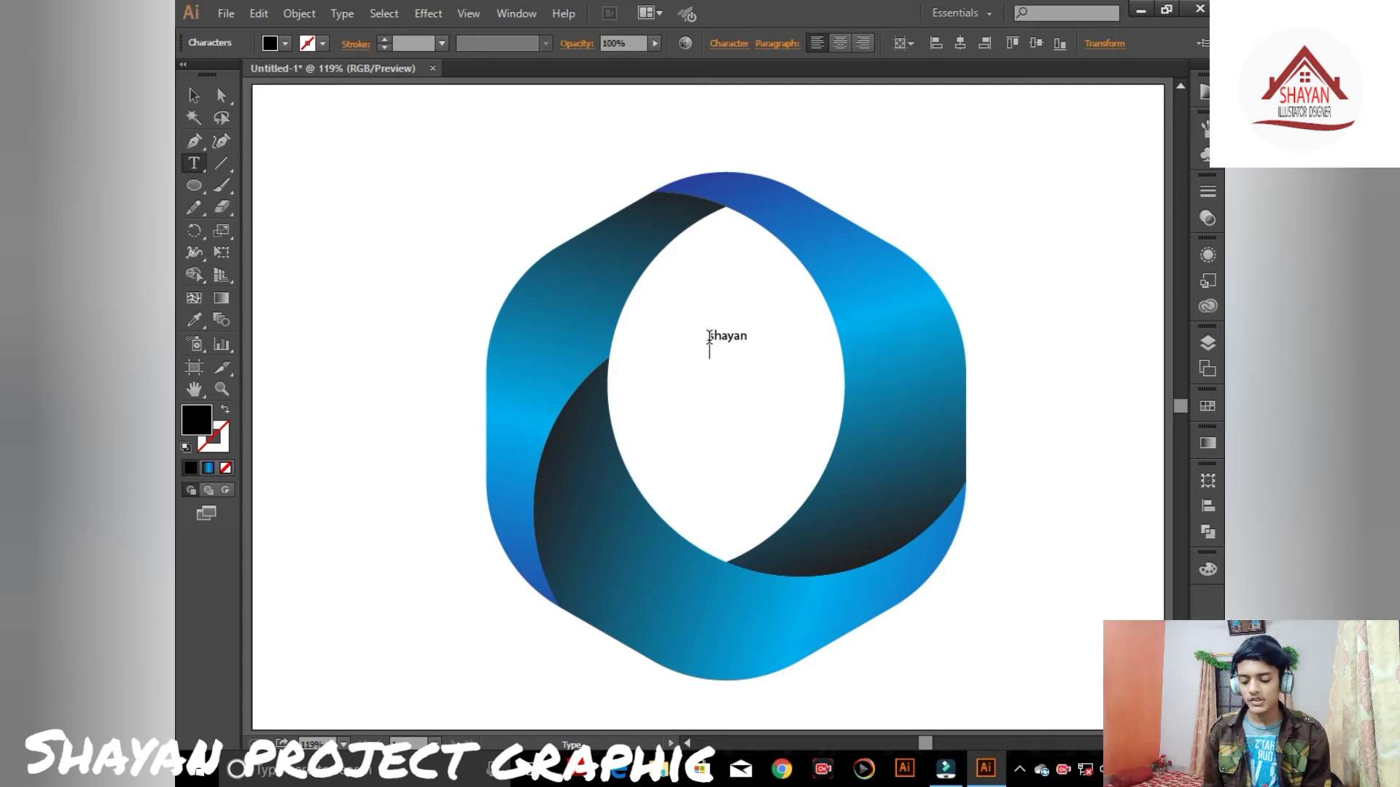
pyautogui.write('p')
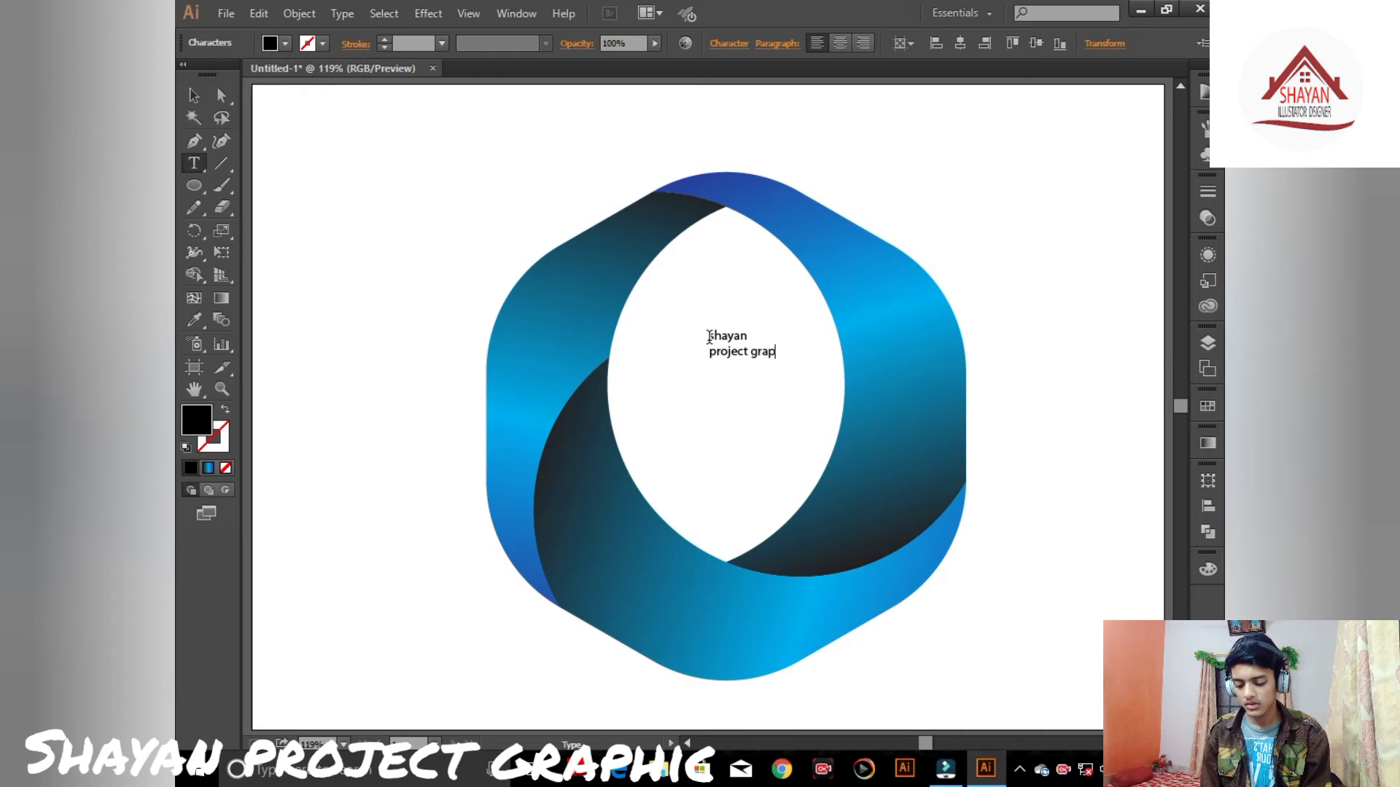
pyautogui.write('roject')
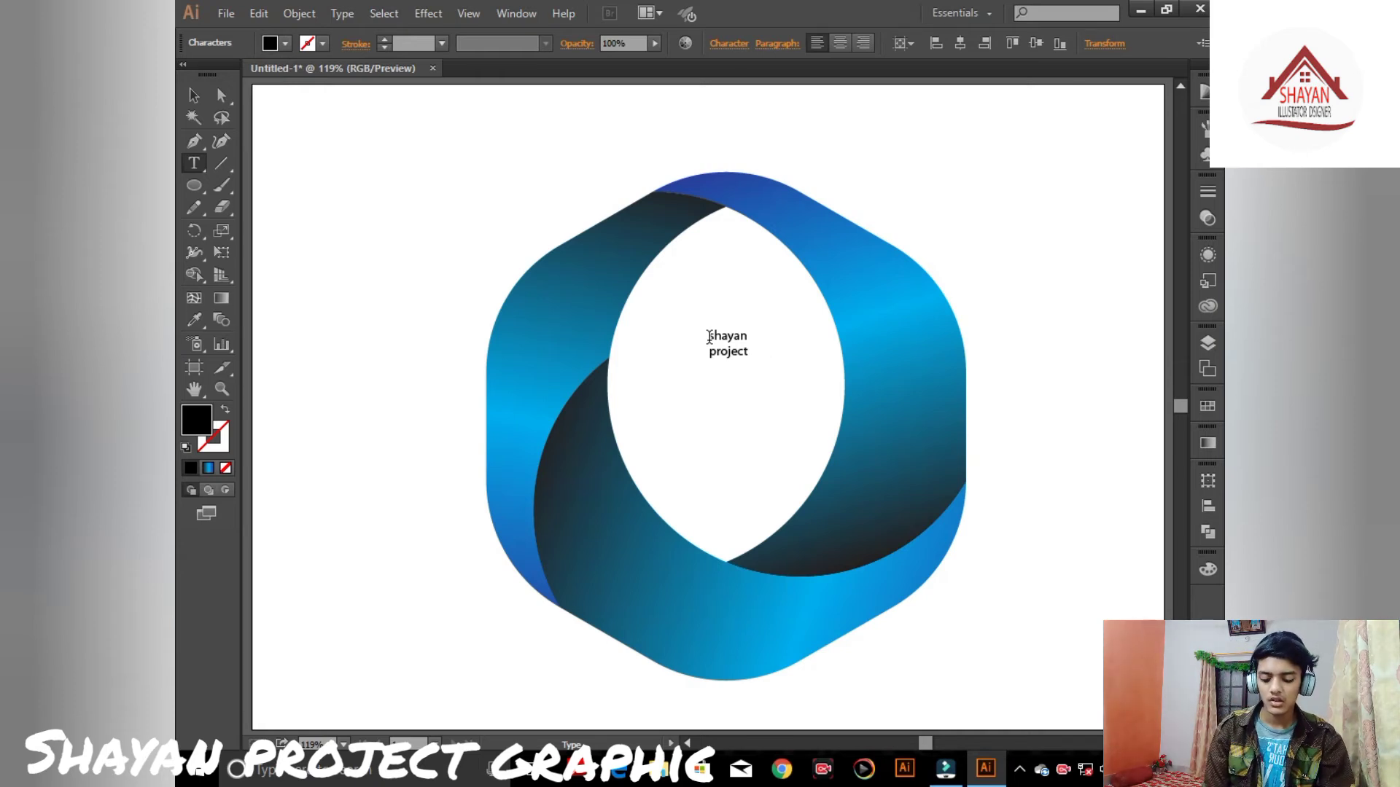
pyautogui.write(' graphicg')
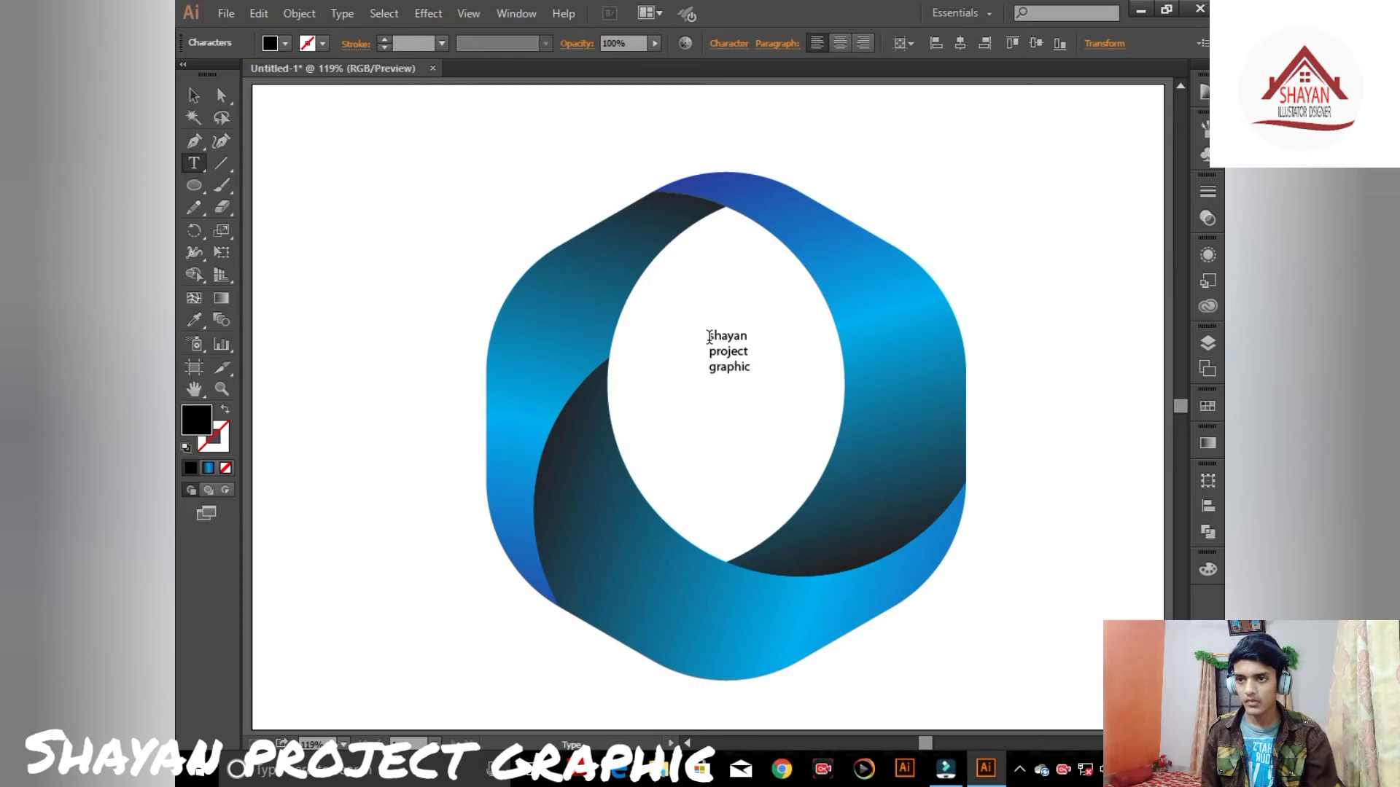
pyautogui.click(194, 96)
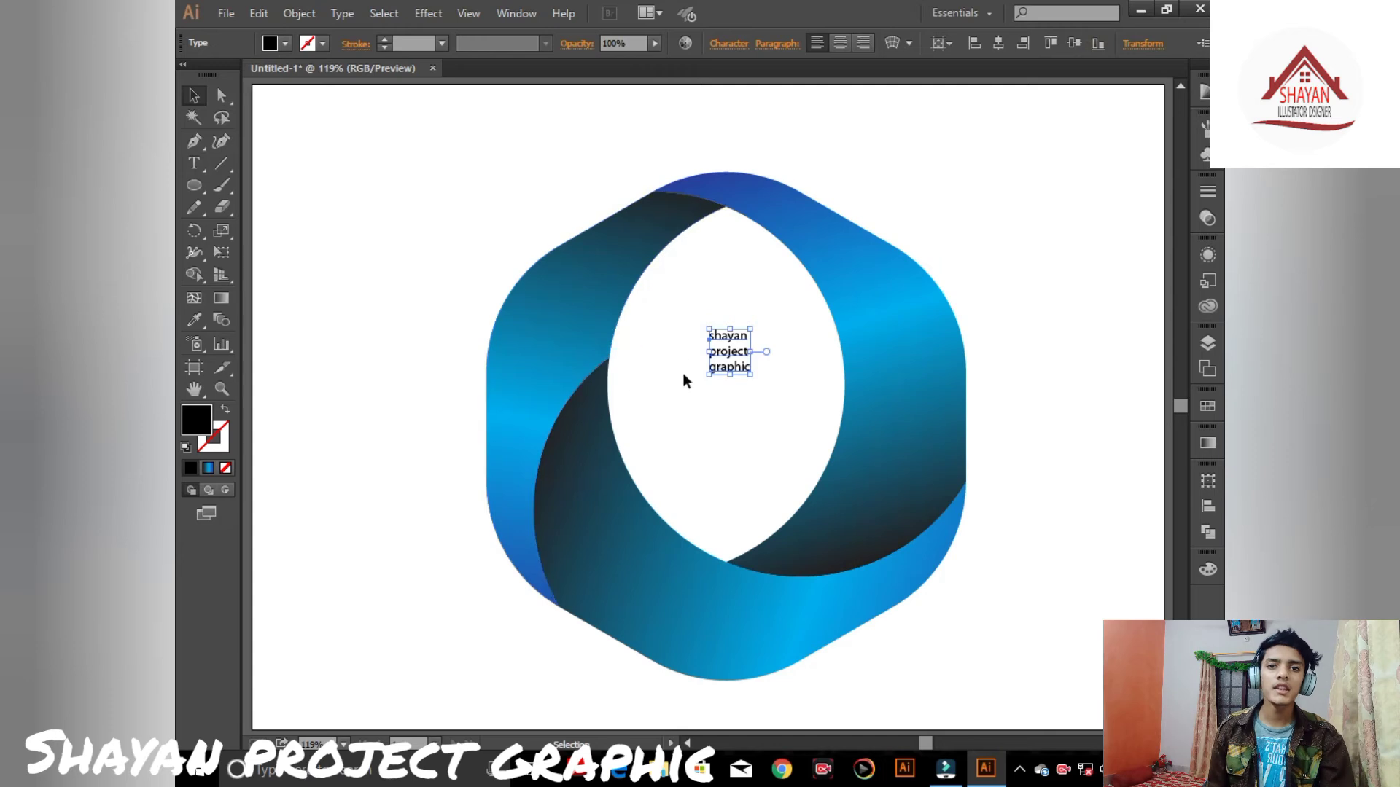
# - Enlarge the text block to fill the central opening and convert it to outlines
pyautogui.moveTo(751, 374); pyautogui.dragTo(795, 451)
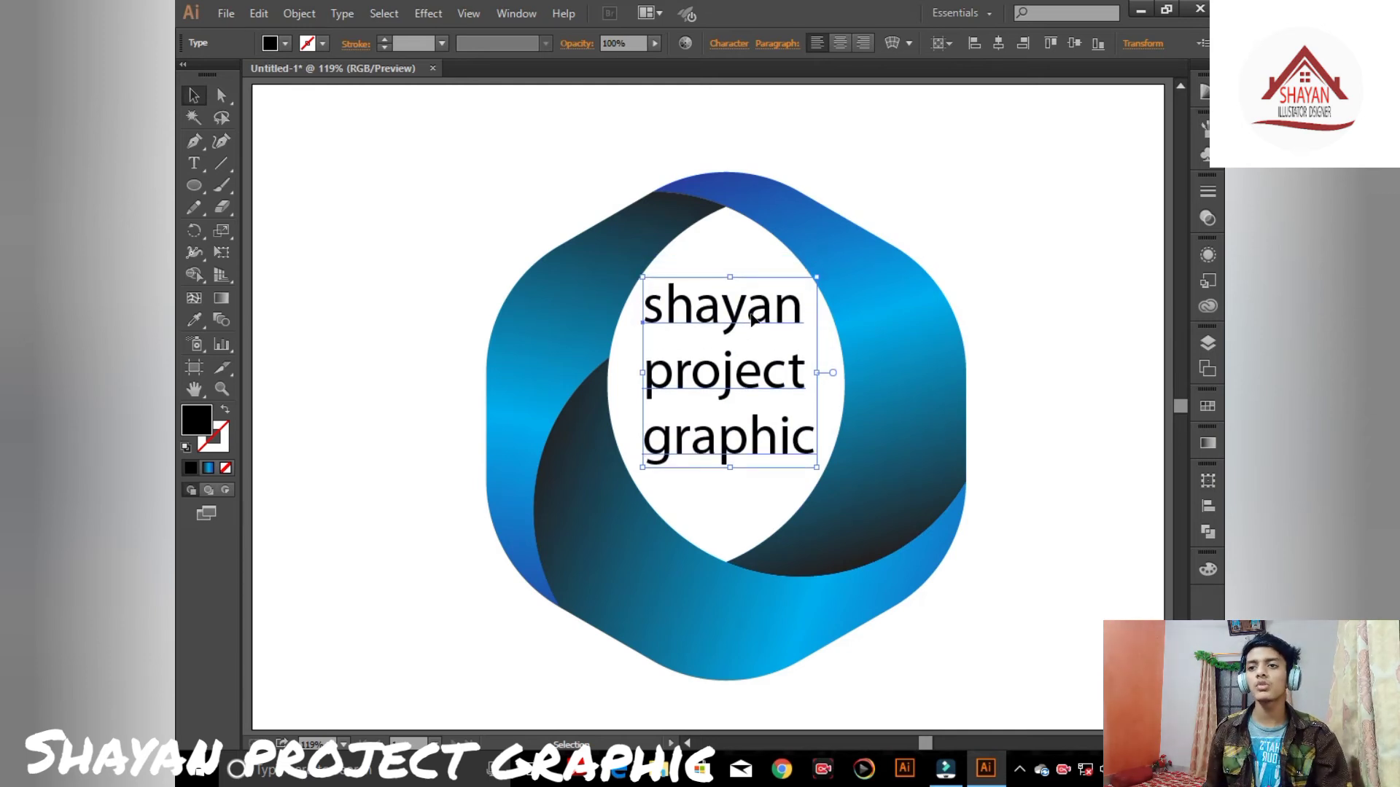
pyautogui.rightClick(758, 315)
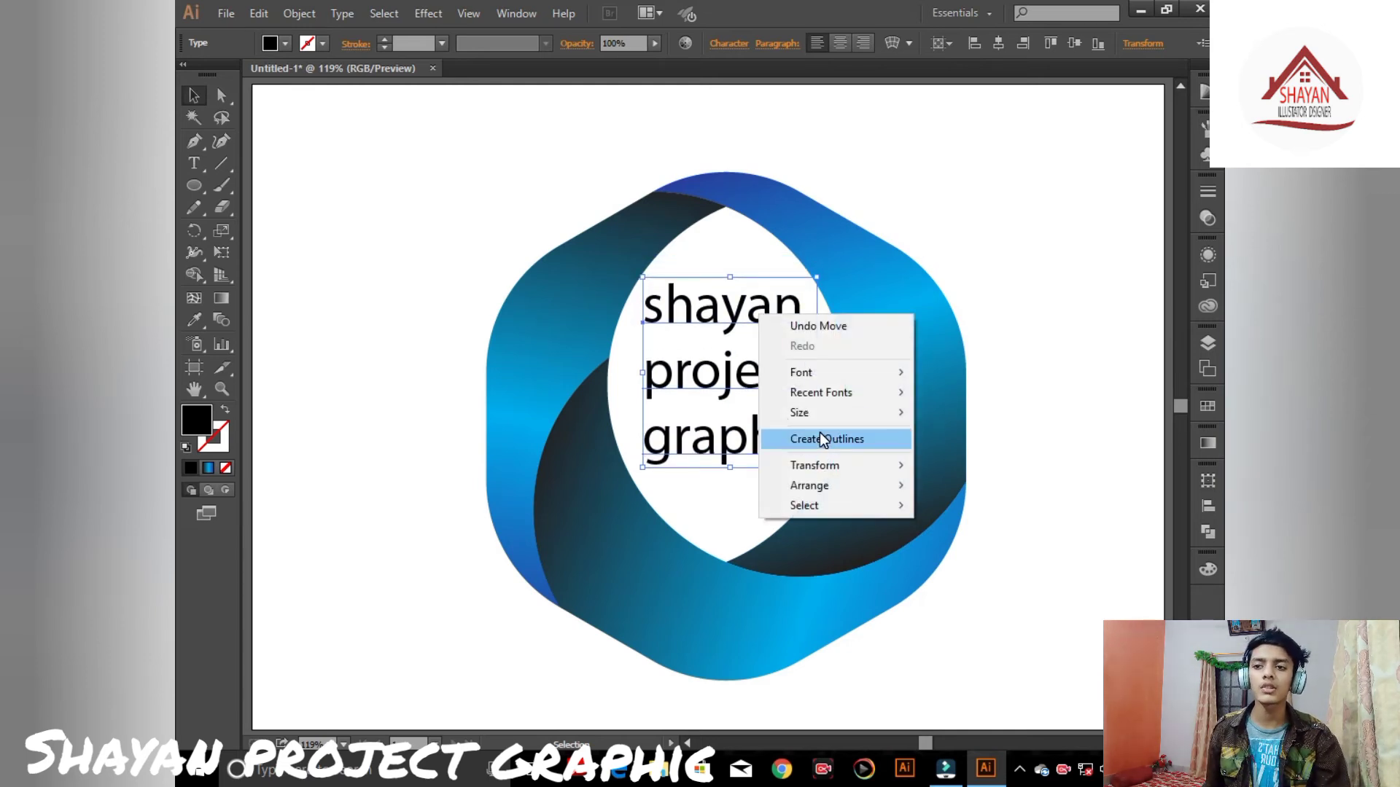
pyautogui.click(823, 440)
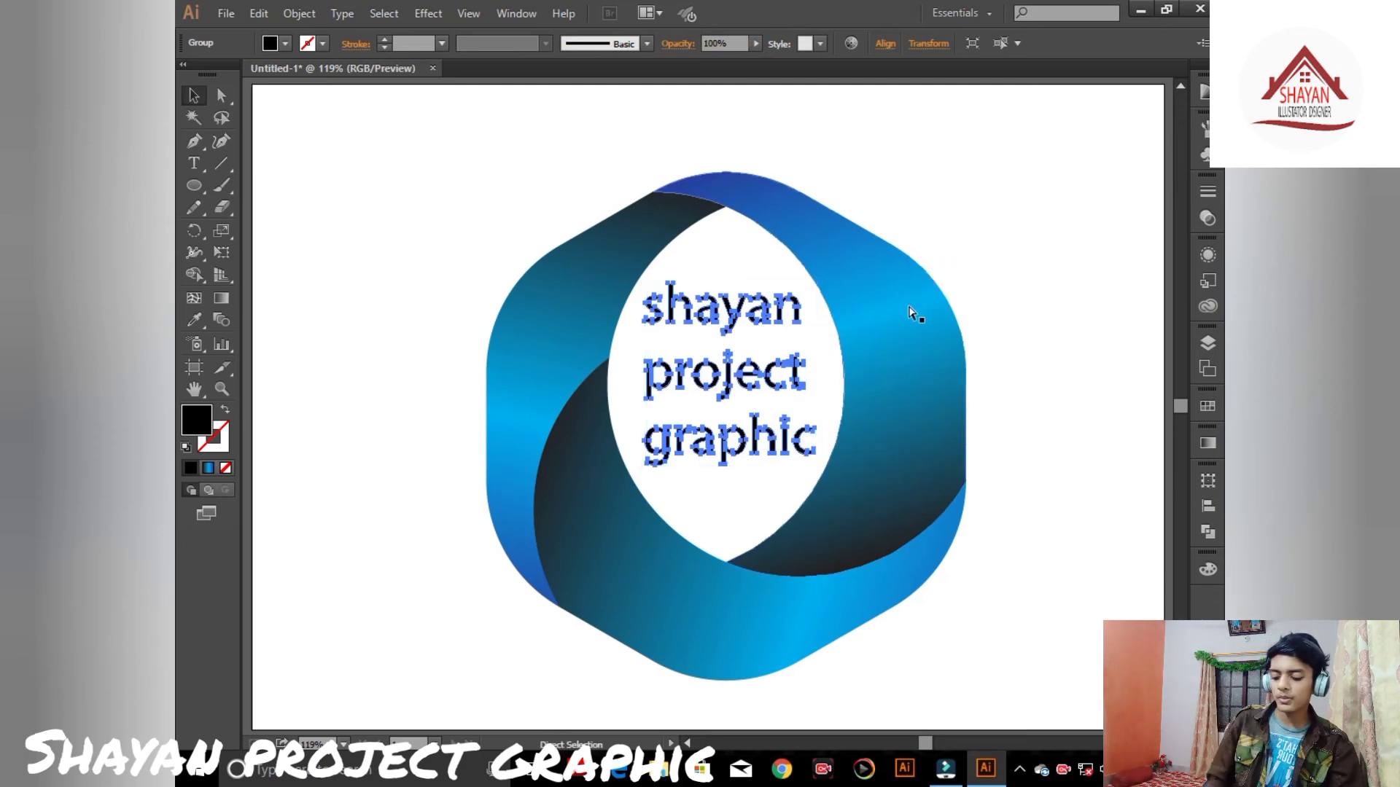
# - Sample the logo's blue gradient onto the outlined text with the Eyedropper, then deselect
pyautogui.press('i')
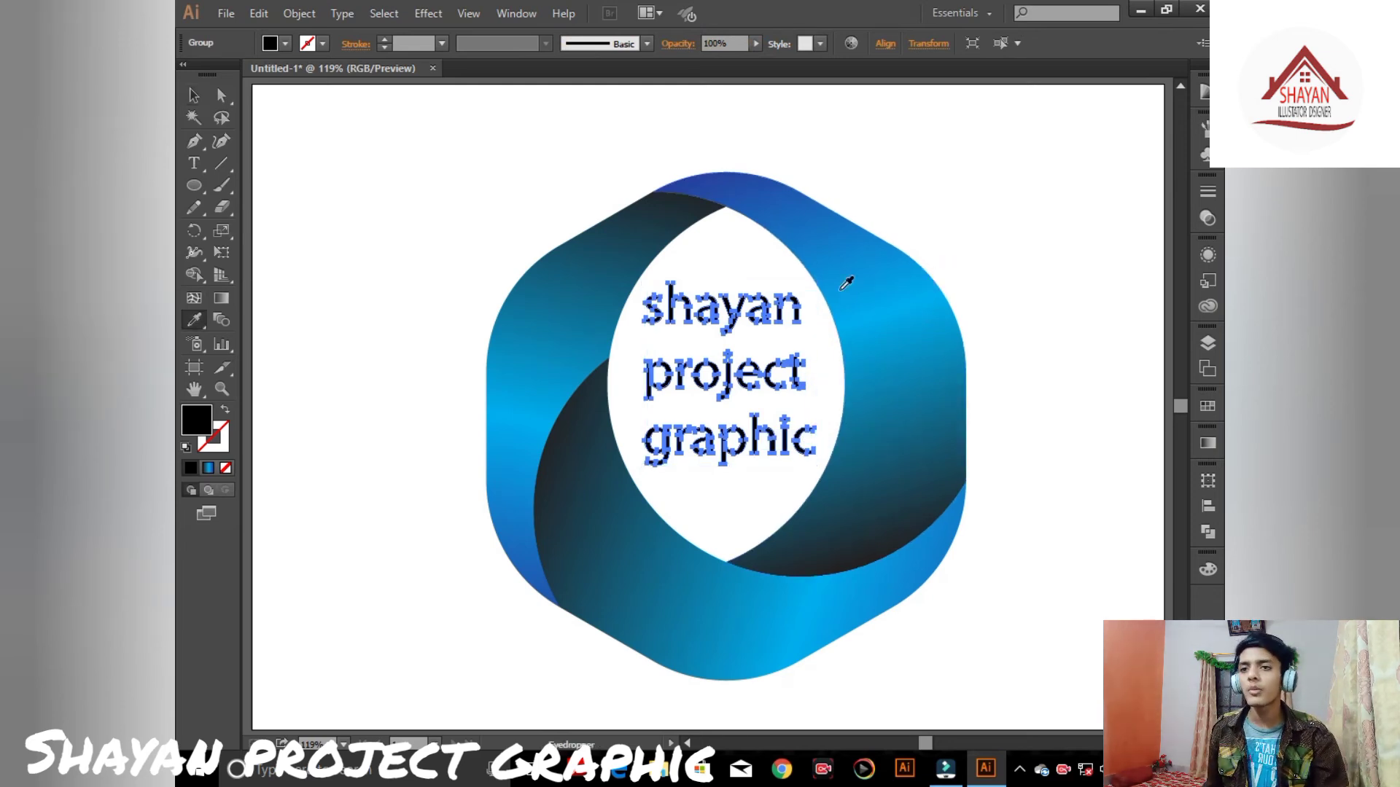
pyautogui.click(885, 241)
pyautogui.press('v')
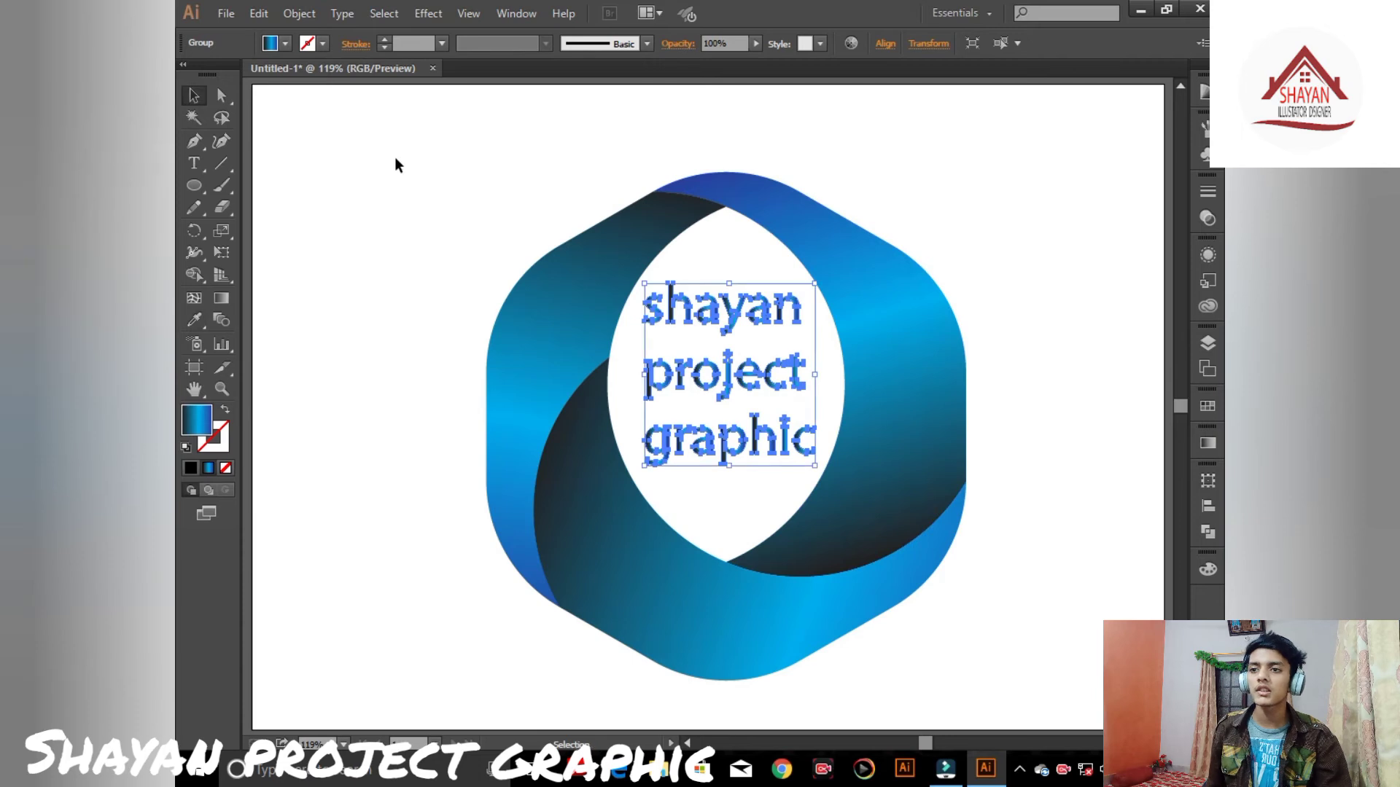
pyautogui.click(398, 165)
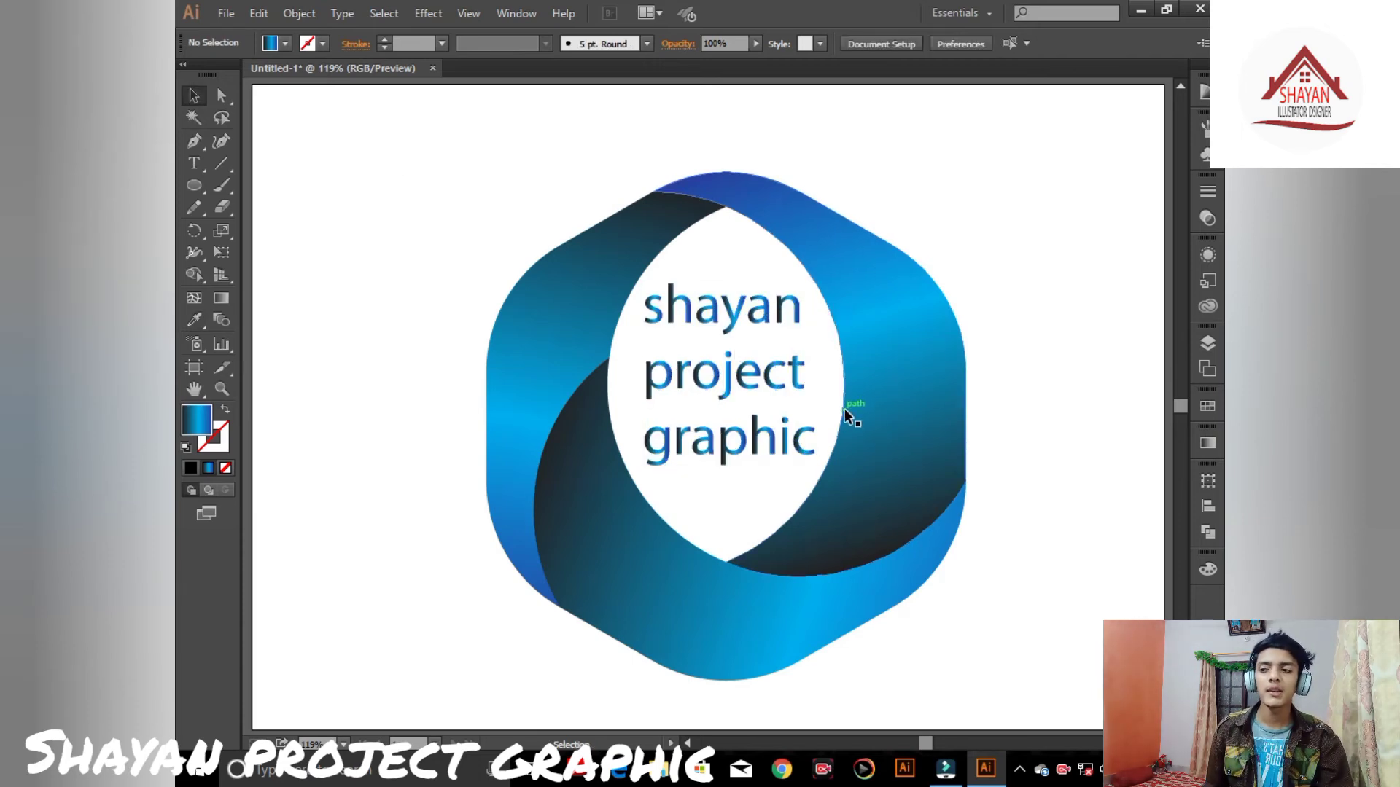
# - Draw a rectangle covering the whole artboard and send it to the back behind the logo
pyautogui.moveTo(195, 183); pyautogui.dragTo(233, 183)
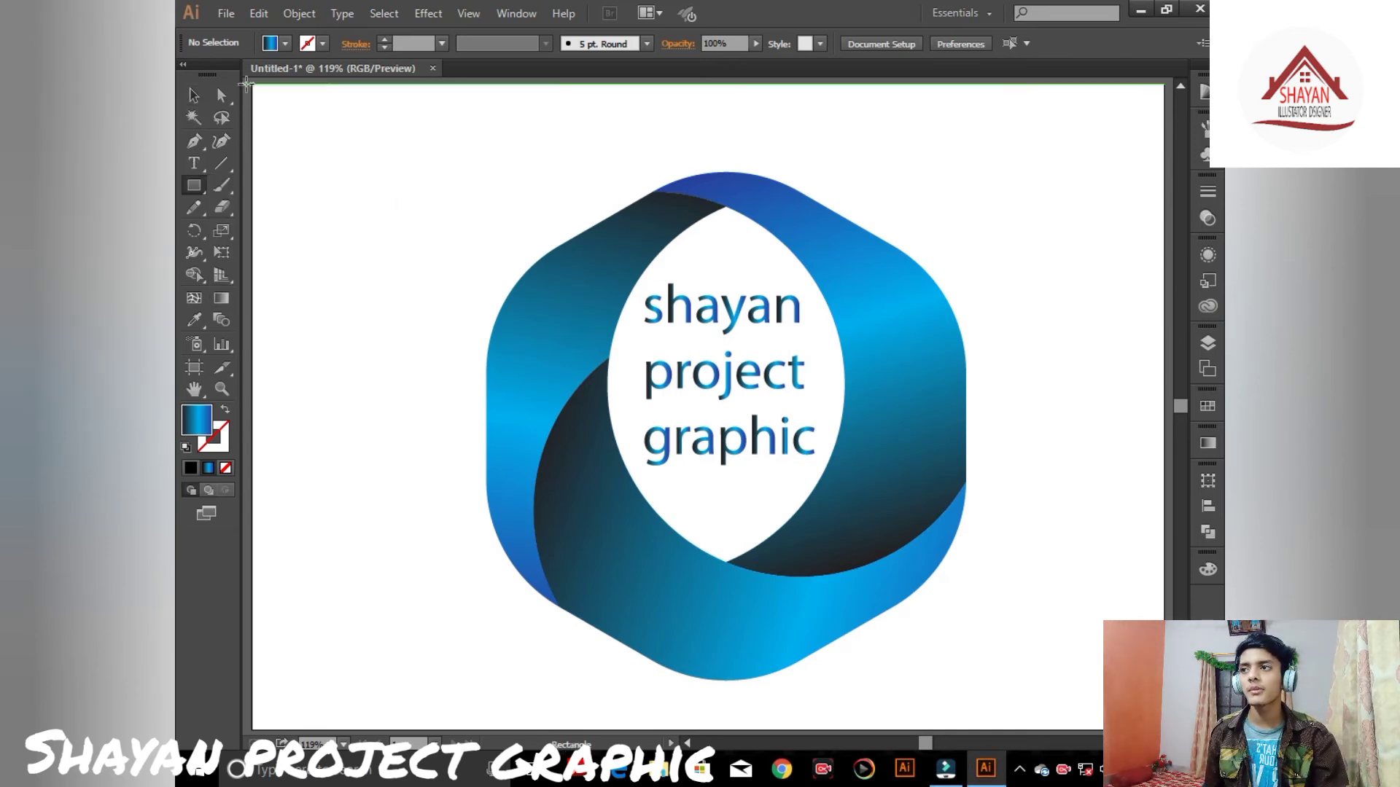
pyautogui.moveTo(257, 95); pyautogui.dragTo(1164, 729)
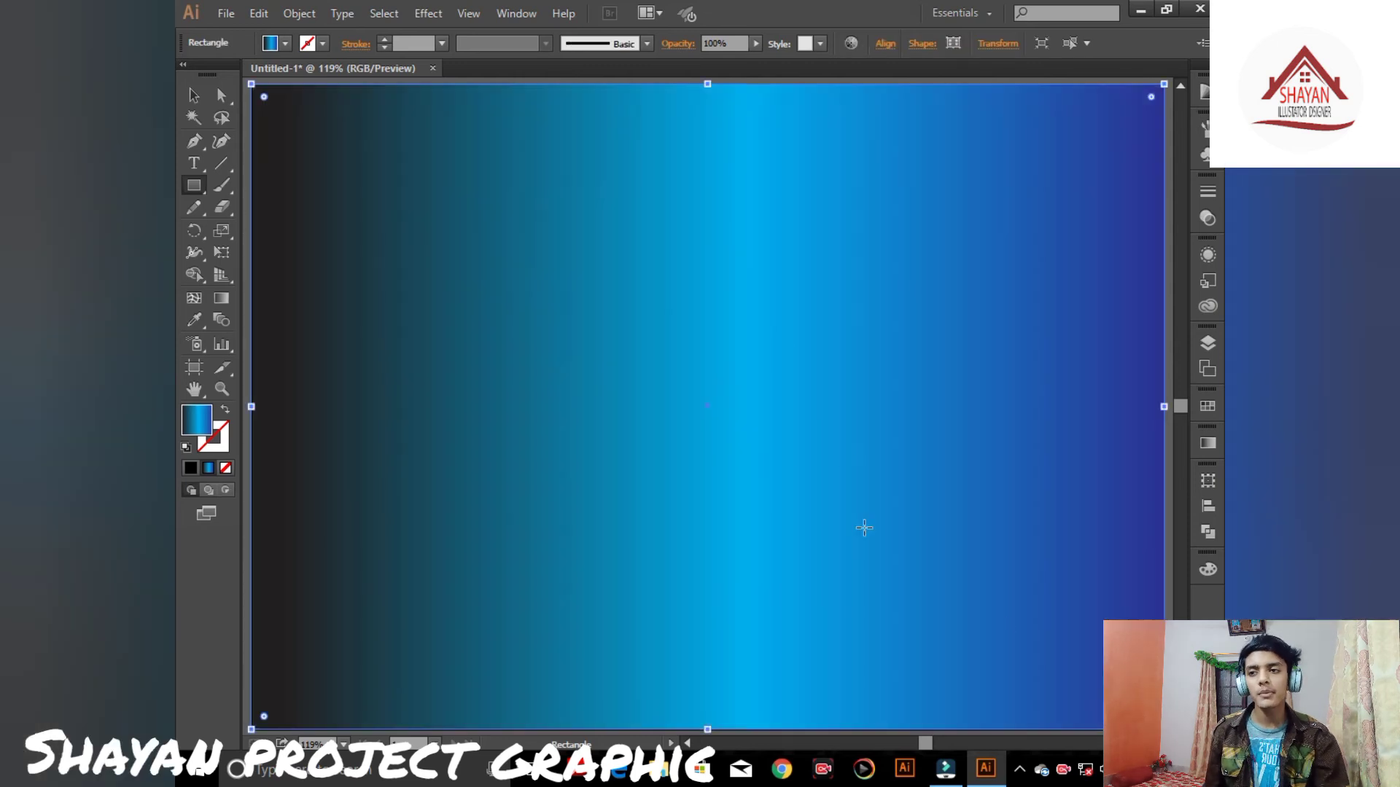
pyautogui.click(194, 96)
pyautogui.rightClick(409, 132)
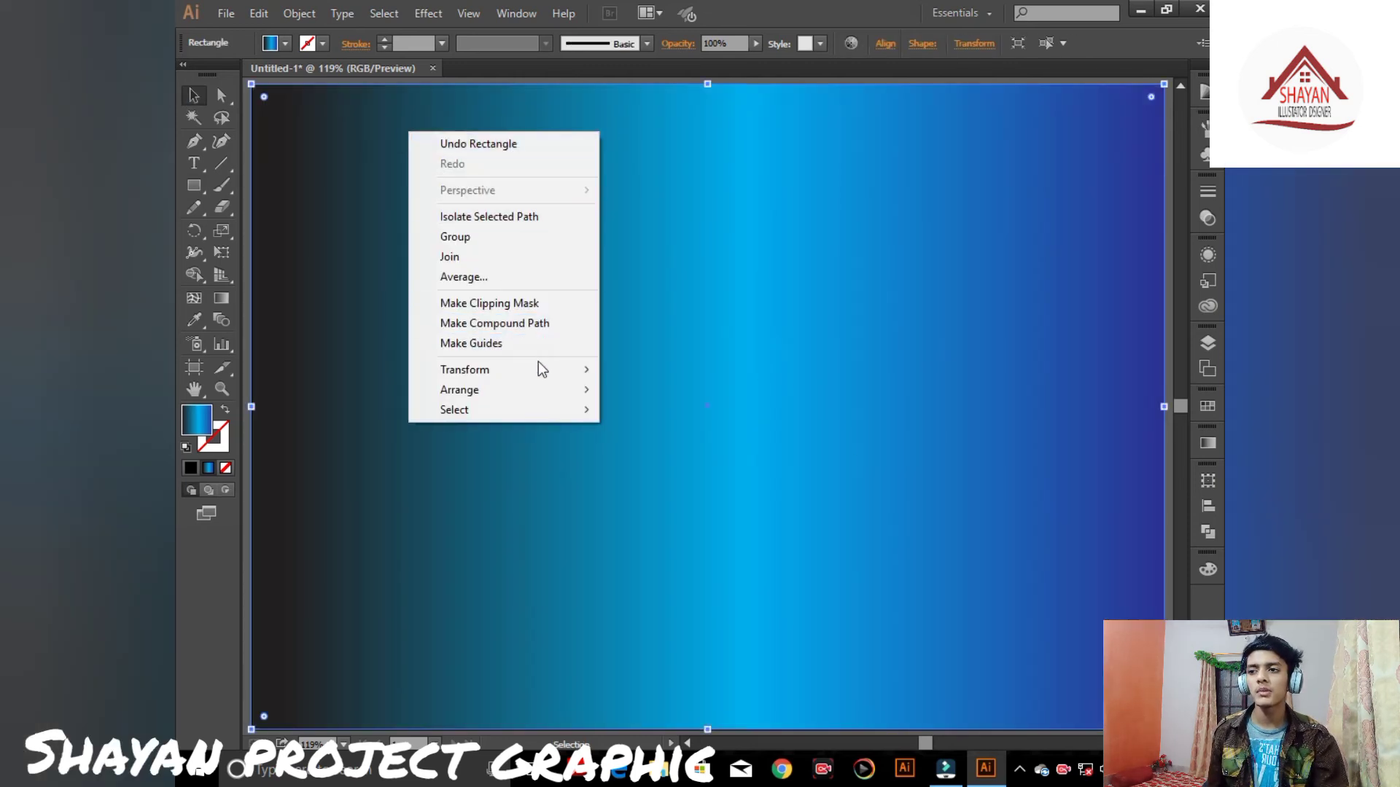
pyautogui.moveTo(575, 369)
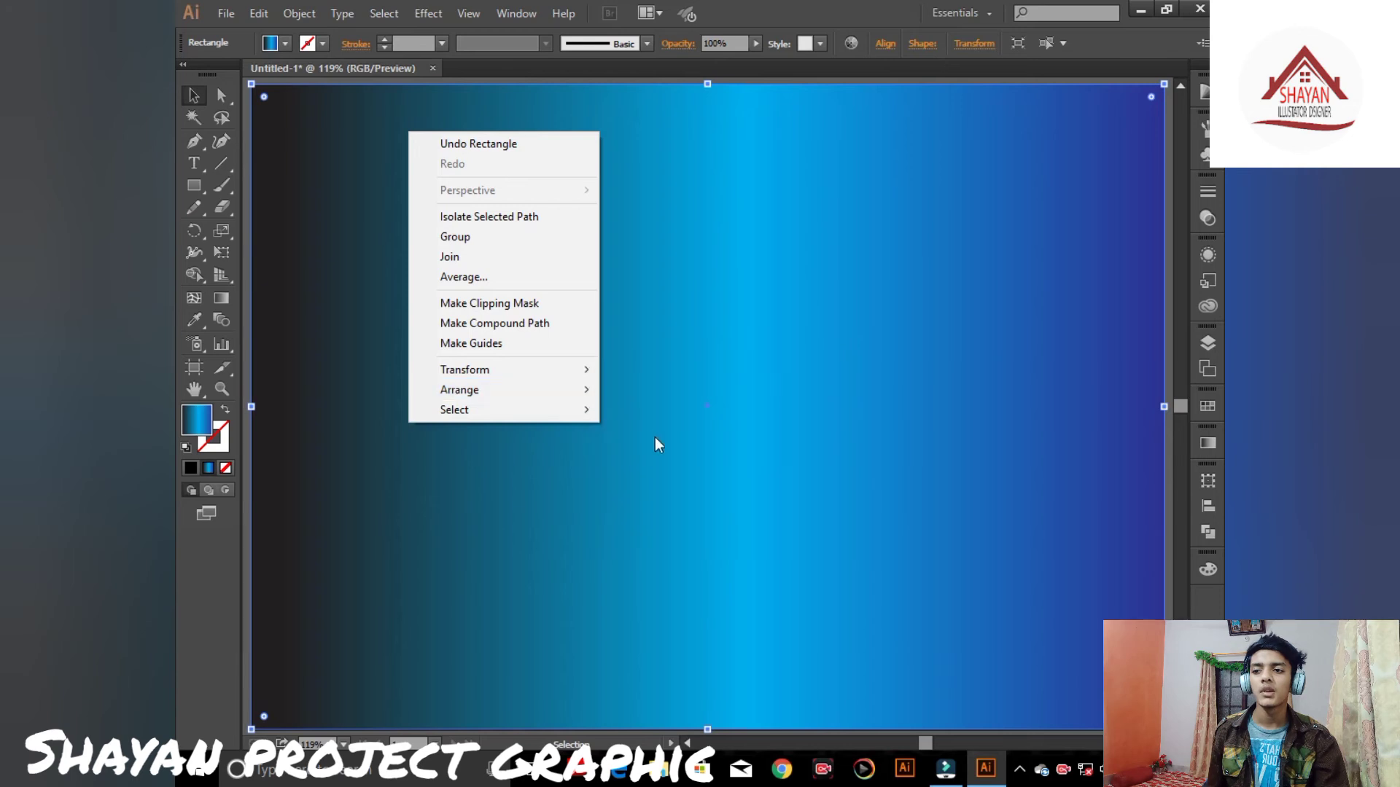
pyautogui.moveTo(566, 395)
pyautogui.click(643, 442)
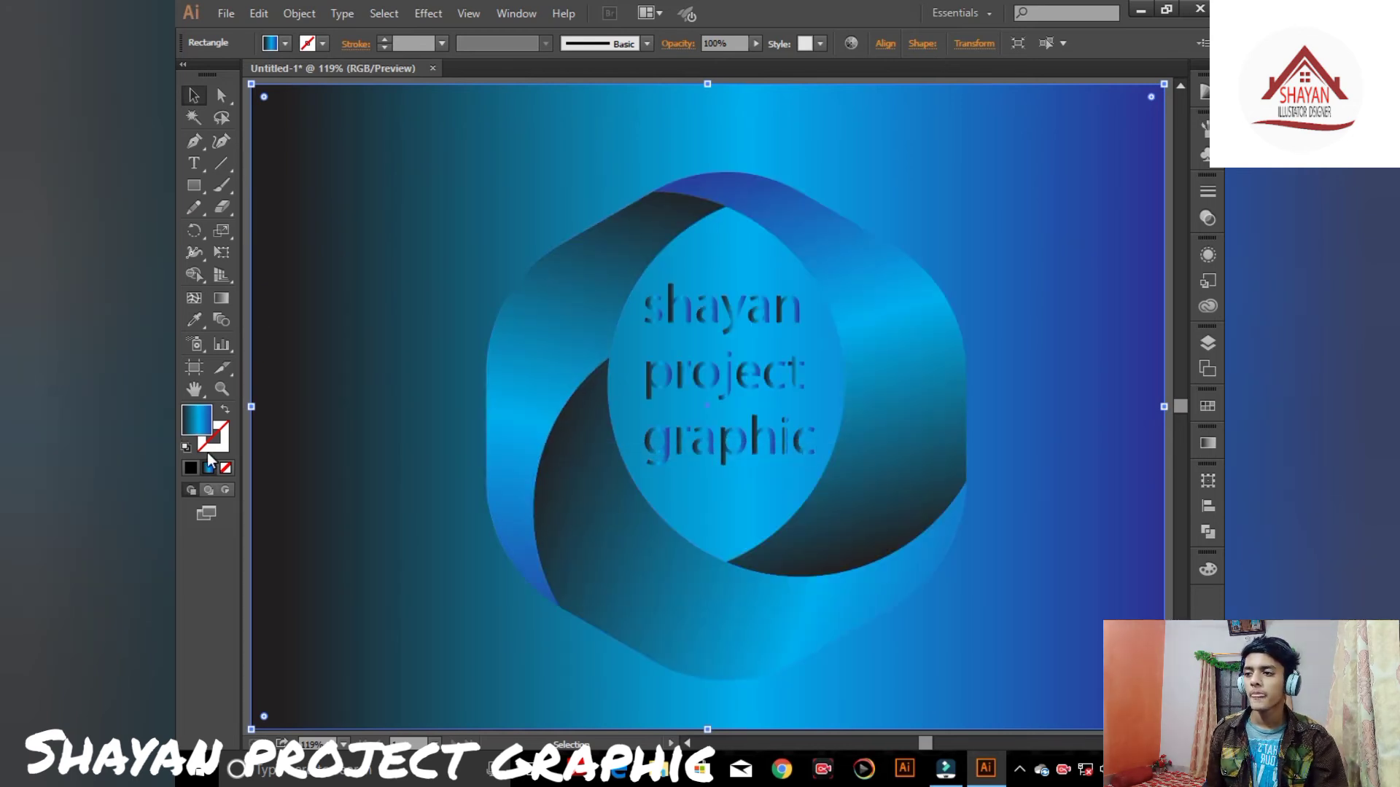
# - Give the background rectangle no stroke and a pink fill chosen in the Color Picker
pyautogui.click(186, 447)
pyautogui.click(227, 412)
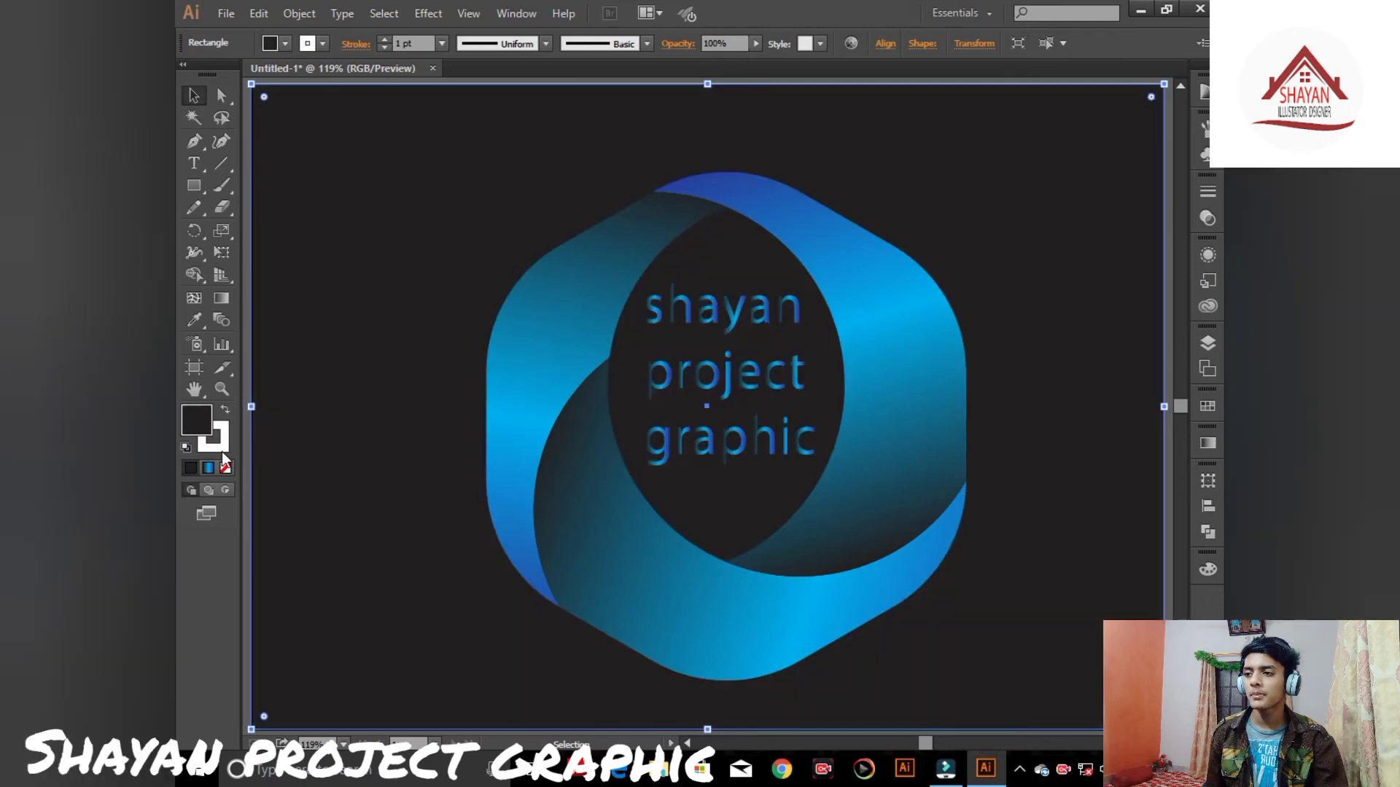
pyautogui.click(219, 446)
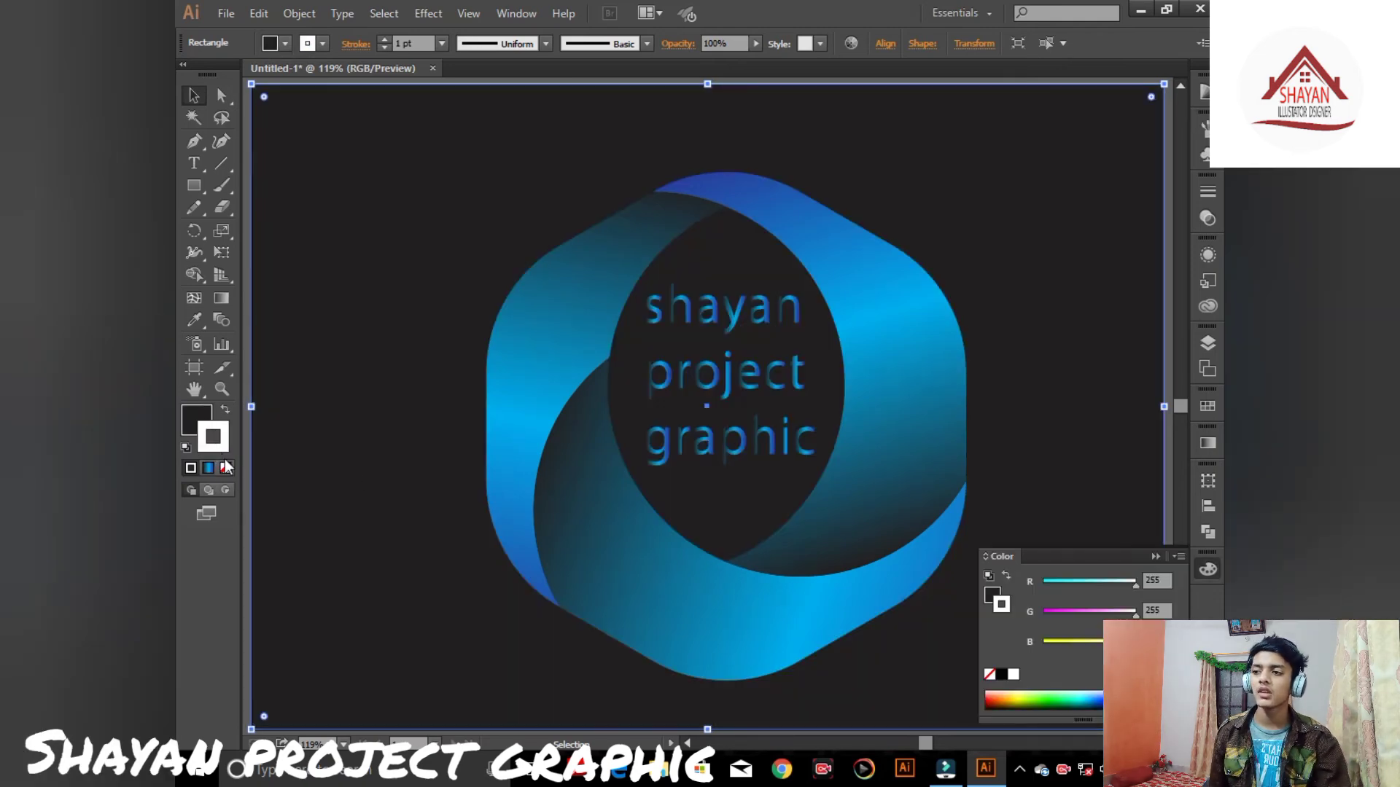
pyautogui.click(225, 468)
pyautogui.doubleClick(197, 418)
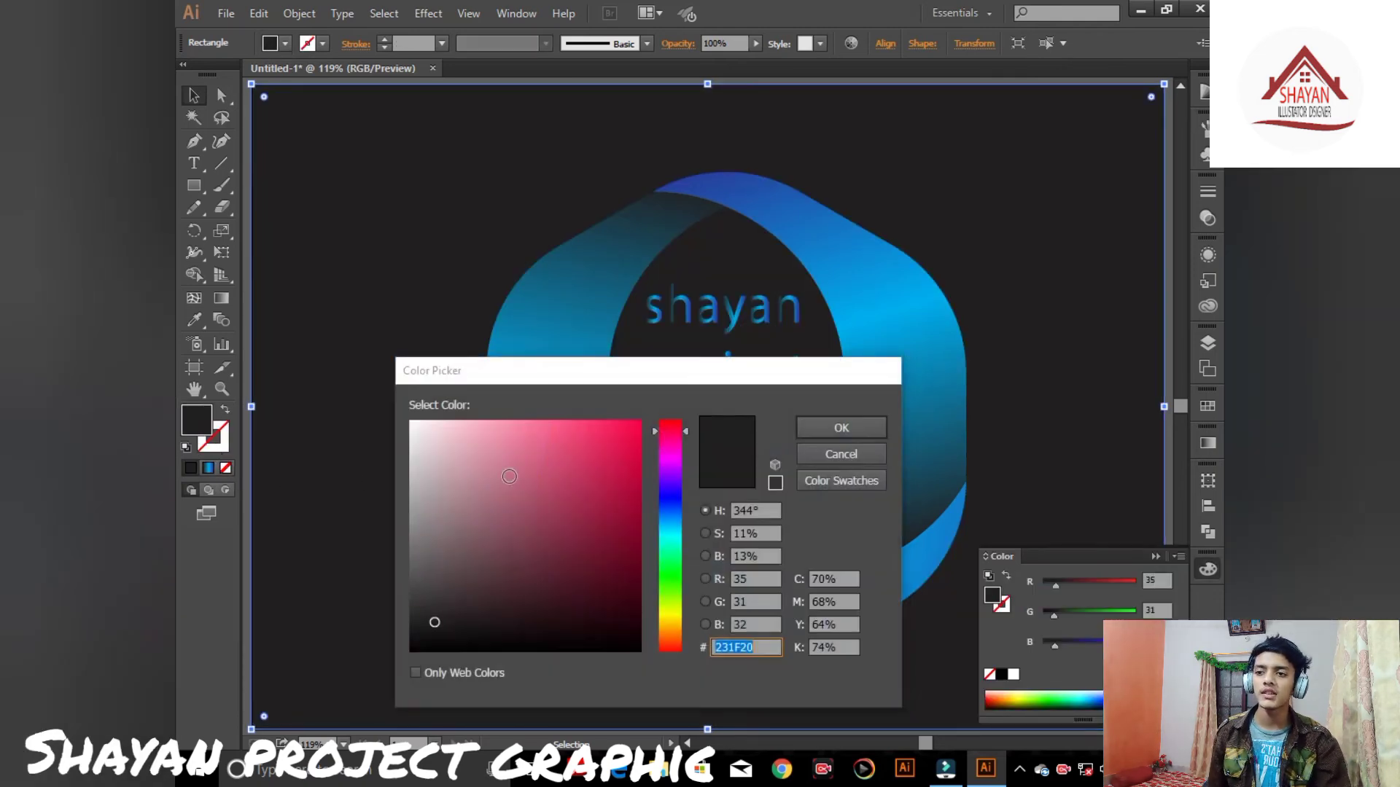
pyautogui.click(499, 465)
pyautogui.click(839, 428)
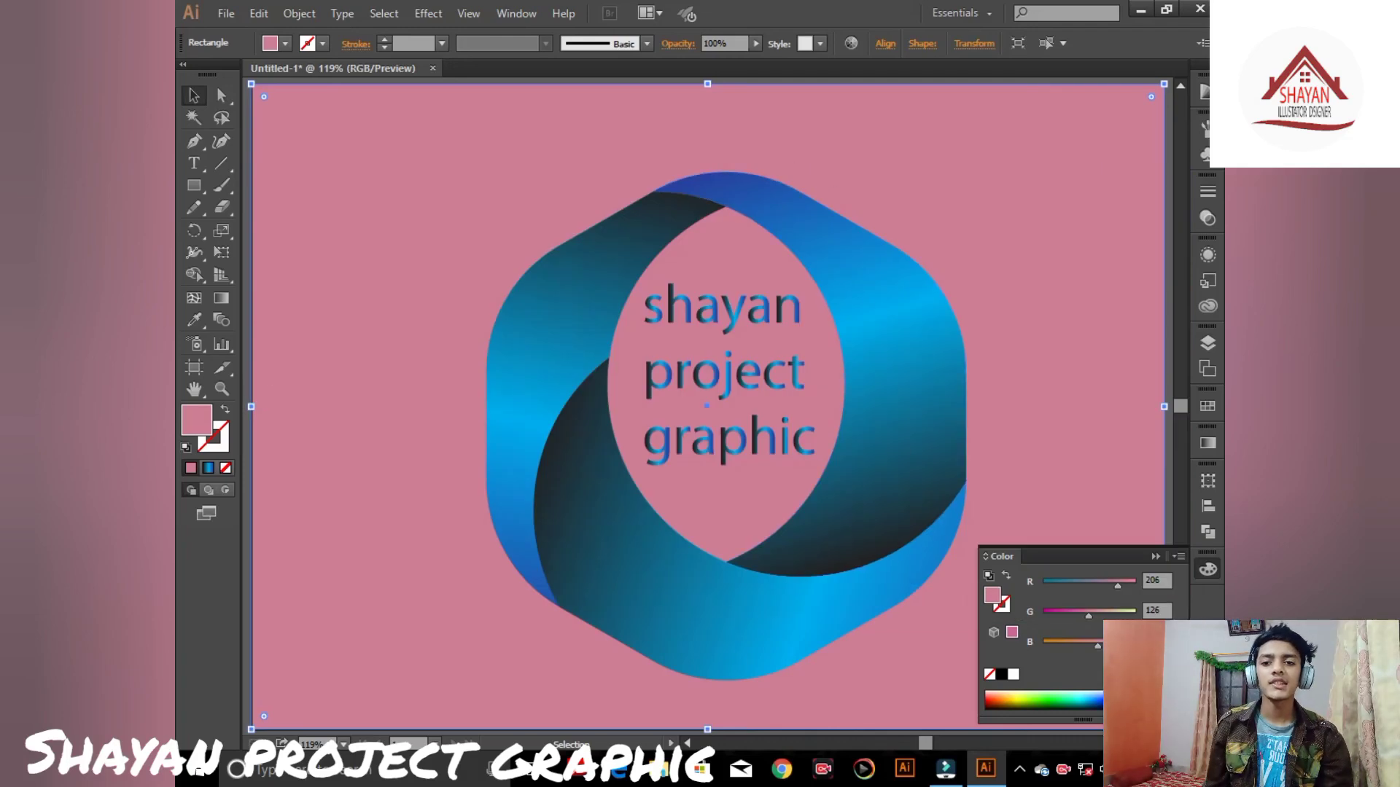
pyautogui.click(1158, 556)
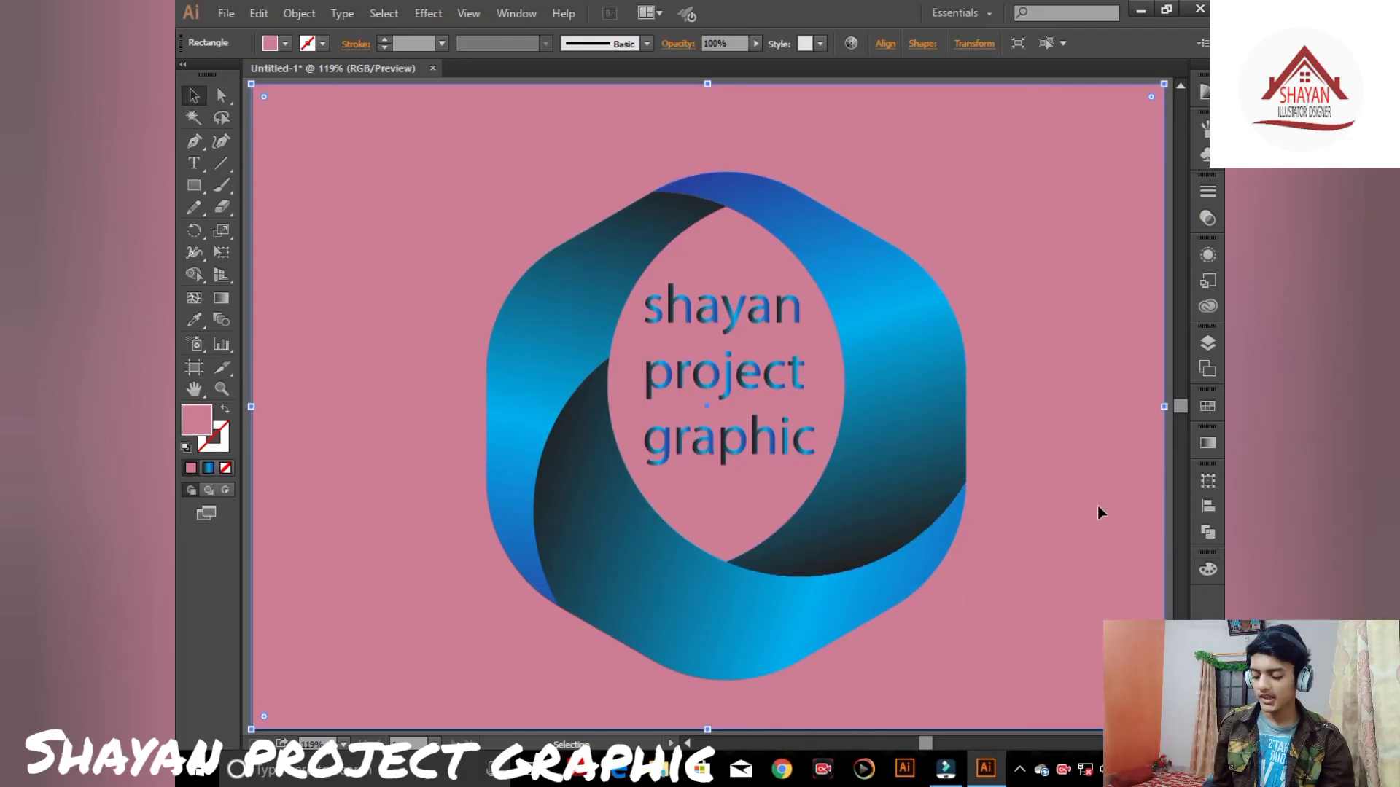
# - Examine the logo on its pink background, zooming in, out and back to fit the artboard
pyautogui.hotkey('ctrl', '+')
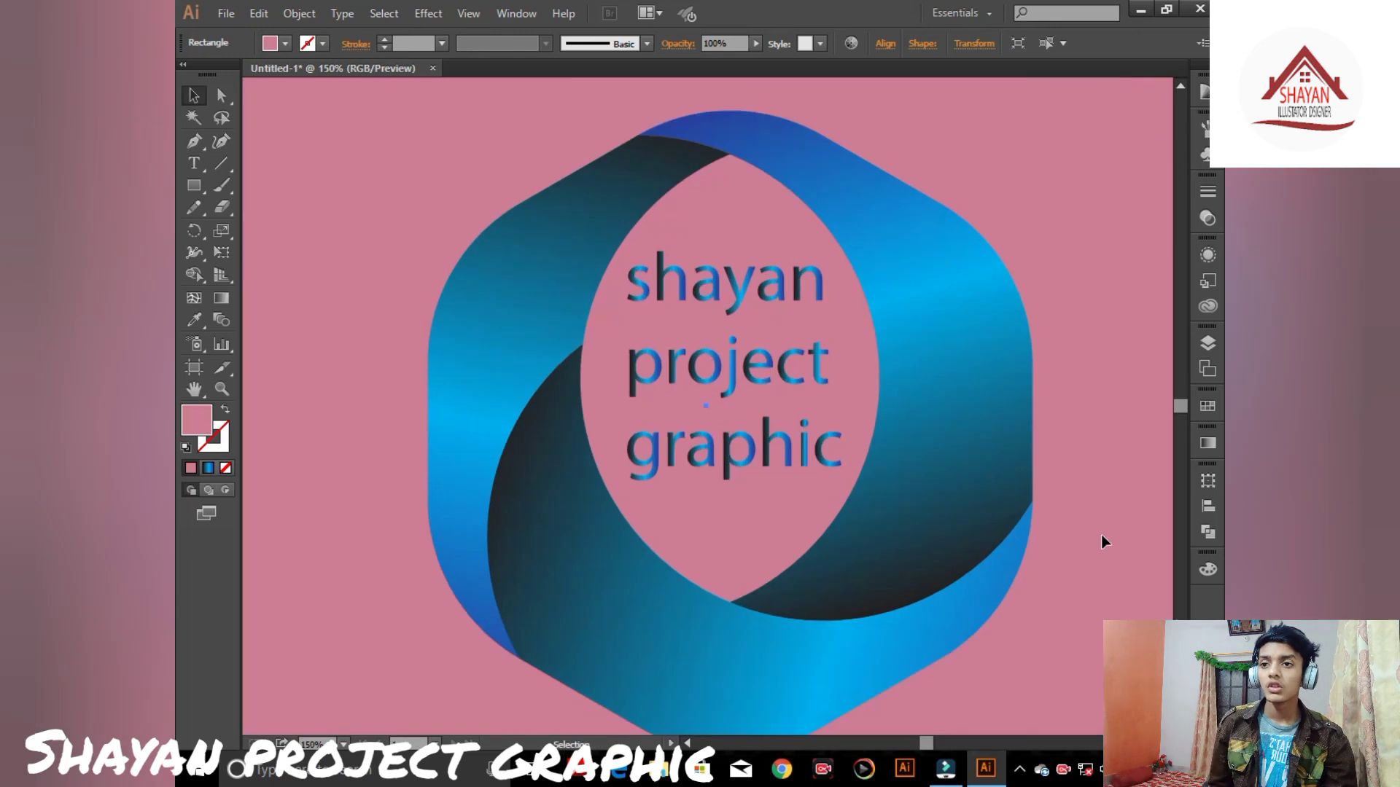
pyautogui.hotkey('ctrl', '-')
pyautogui.hotkey('ctrl', '-')
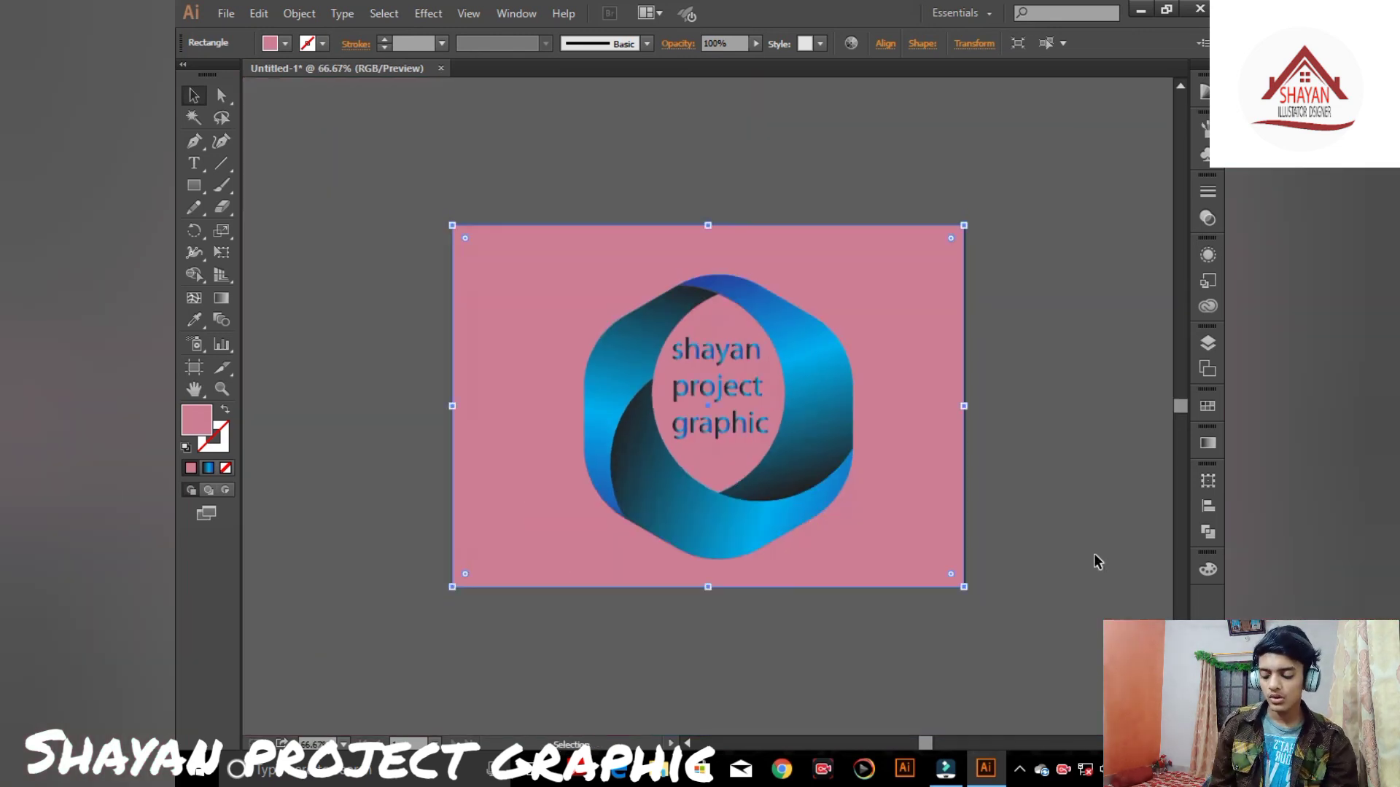
pyautogui.click(1091, 562)
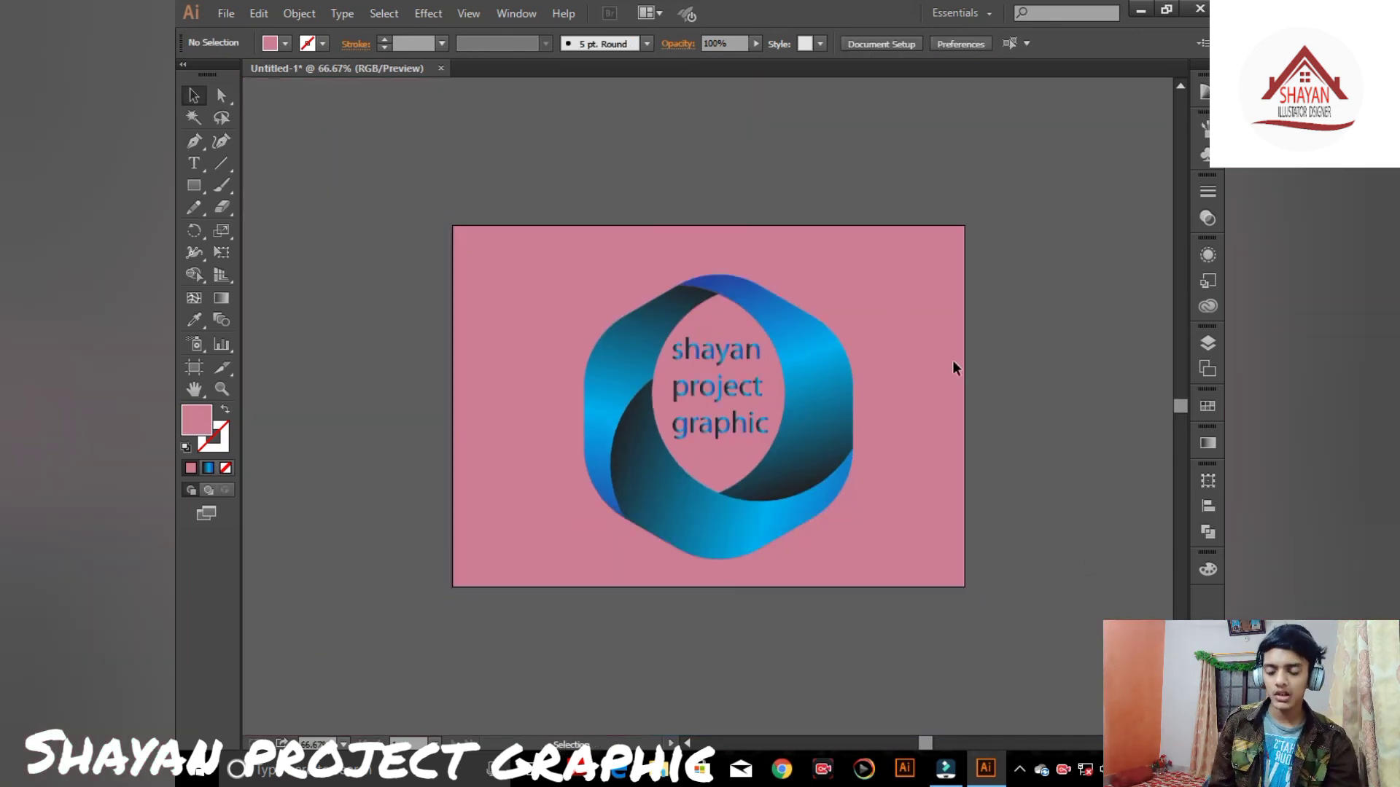
pyautogui.hotkey('ctrl', '0')
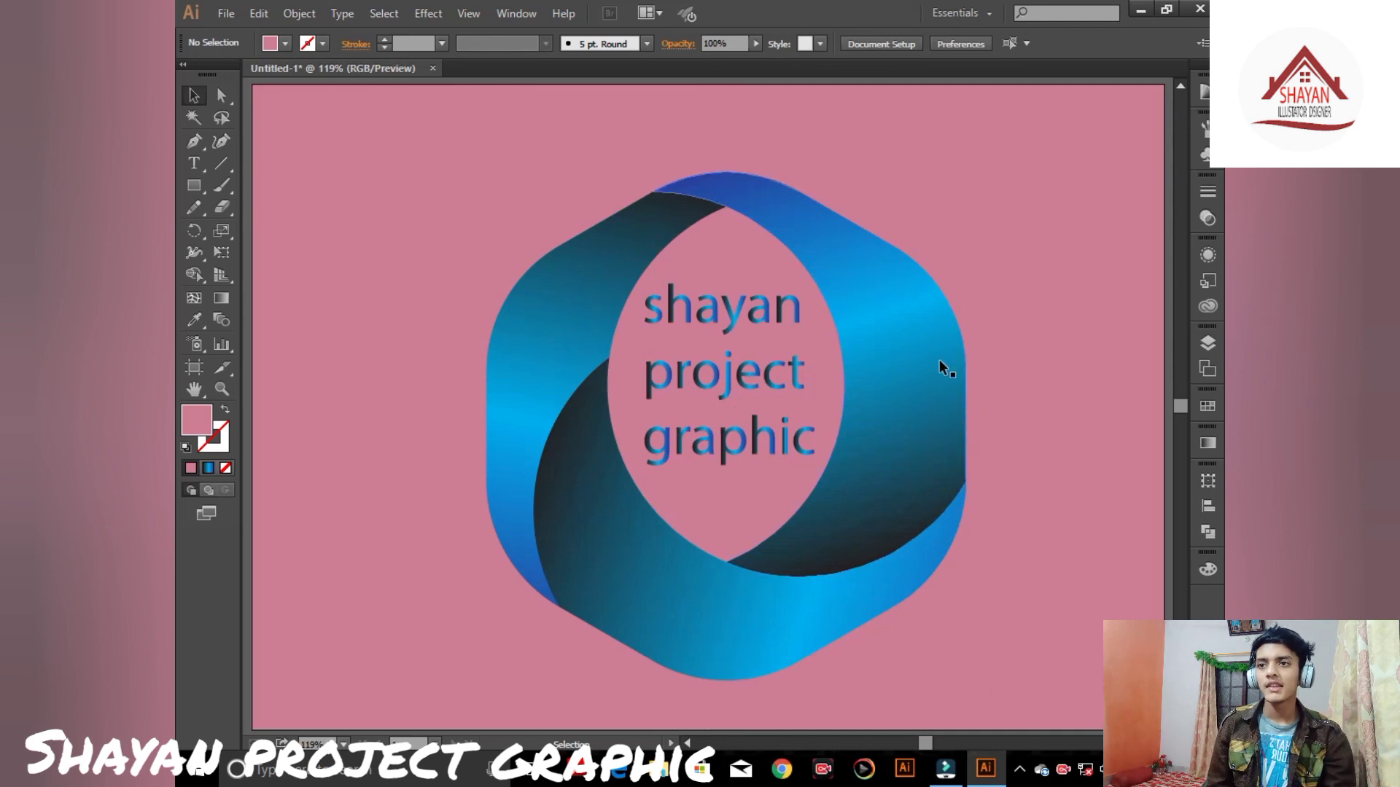